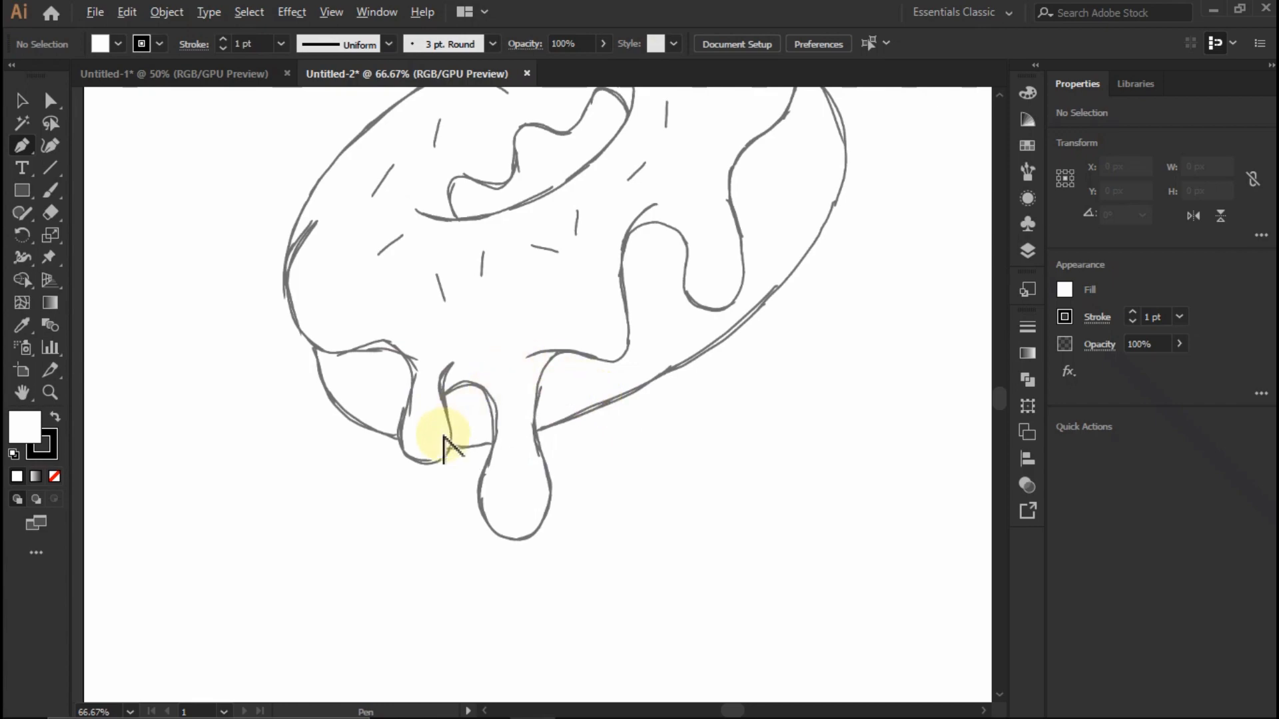
# - Begin tracing the icing with a 5 pt unfilled Pen path from the notch between the drips down around the long drip's lower end
pyautogui.click(378, 277)
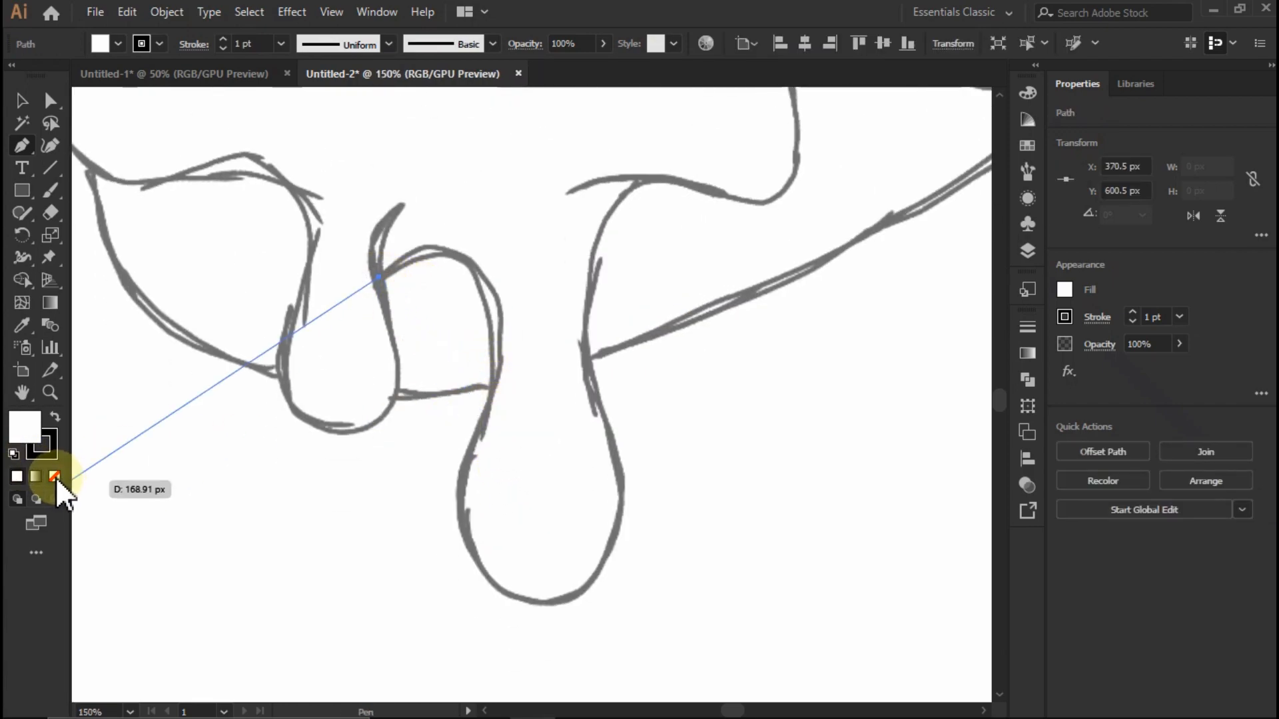
pyautogui.click(465, 459)
pyautogui.moveTo(437, 406); pyautogui.dragTo(496, 291)
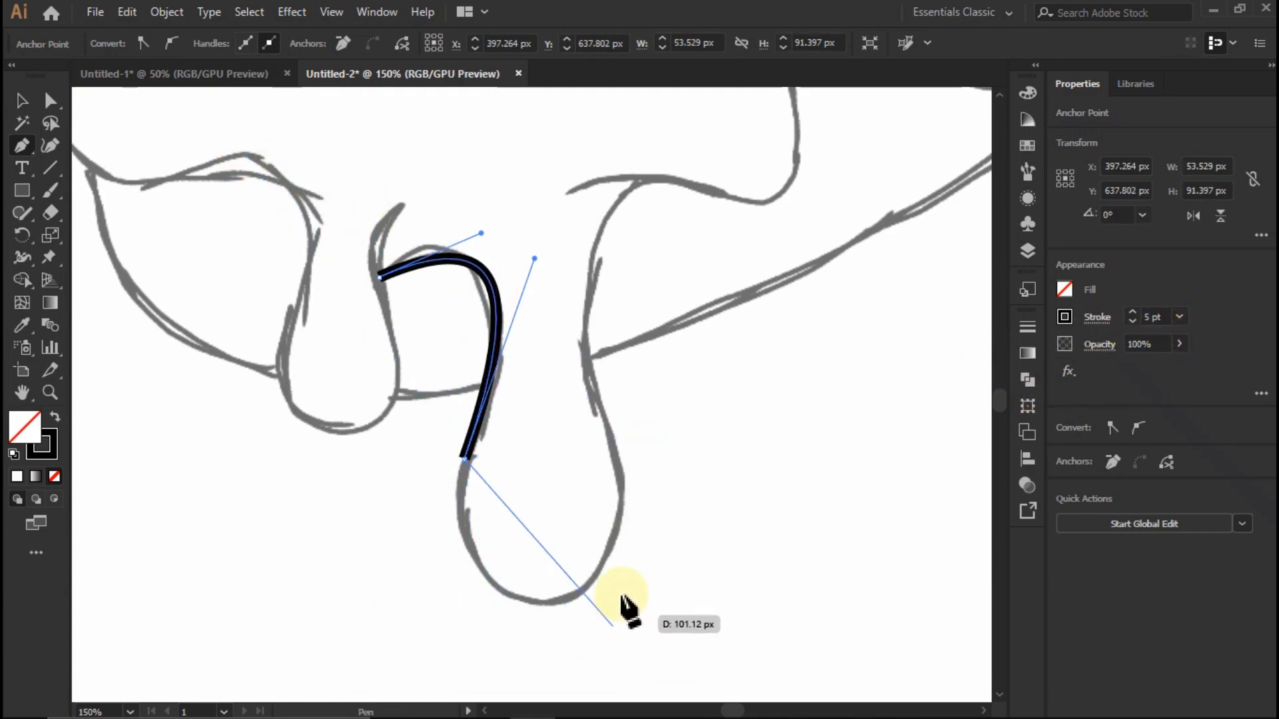
pyautogui.click(581, 592)
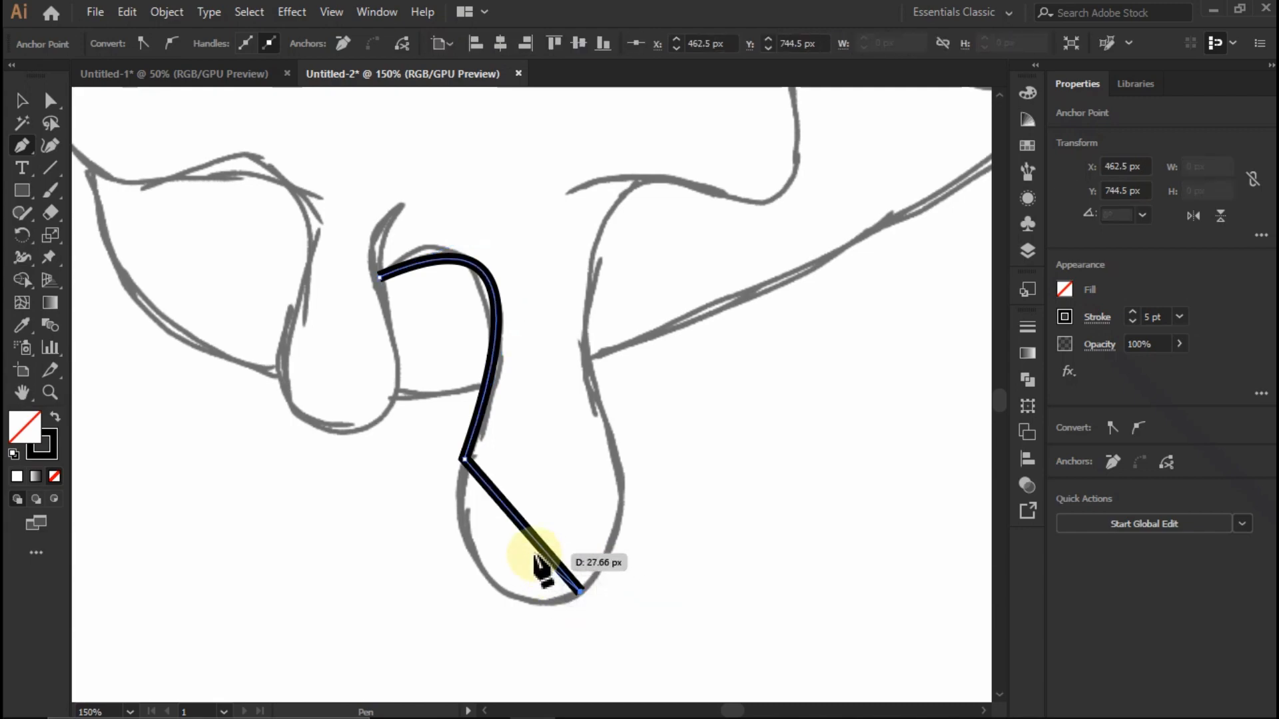
pyautogui.moveTo(491, 584); pyautogui.dragTo(490, 586)
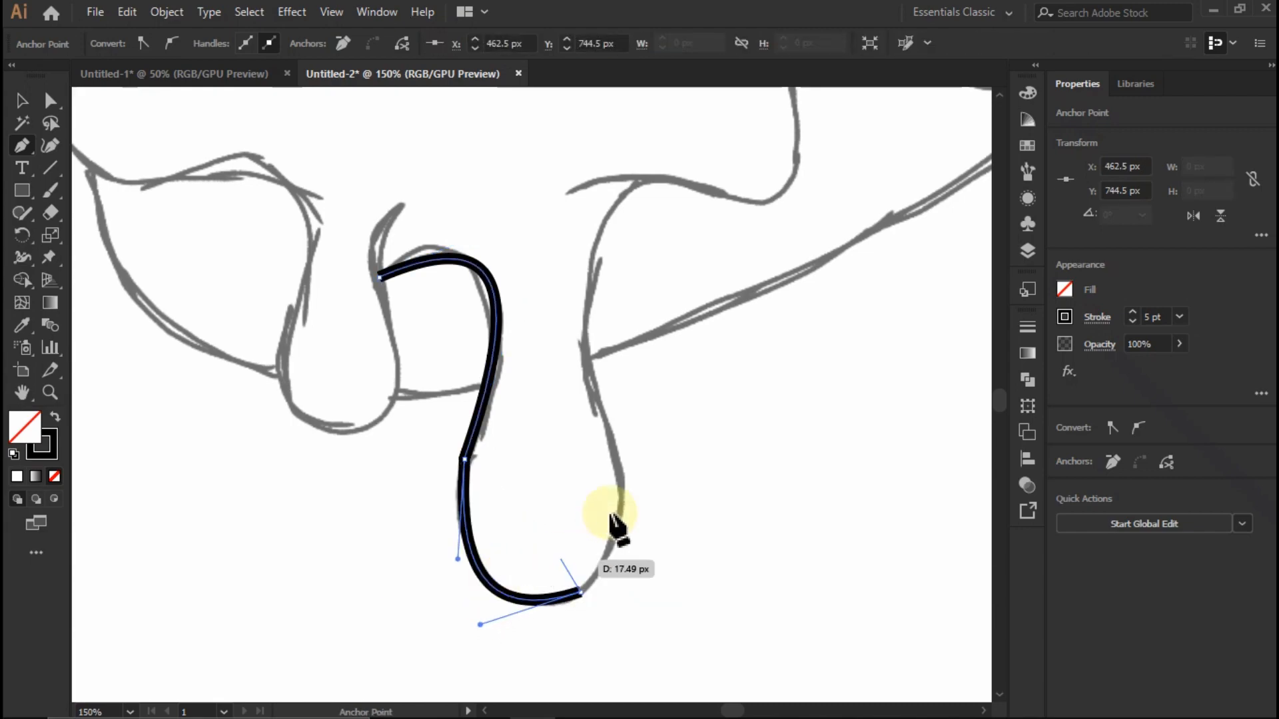
# - Continue the path up the long drip's right side to the small peak above it, bending both segments to the sketch
pyautogui.click(588, 359)
pyautogui.moveTo(583, 495); pyautogui.dragTo(621, 511)
pyautogui.scroll(-2, 626, 508)
pyautogui.scroll(2, 606, 417)
pyautogui.click(544, 365)
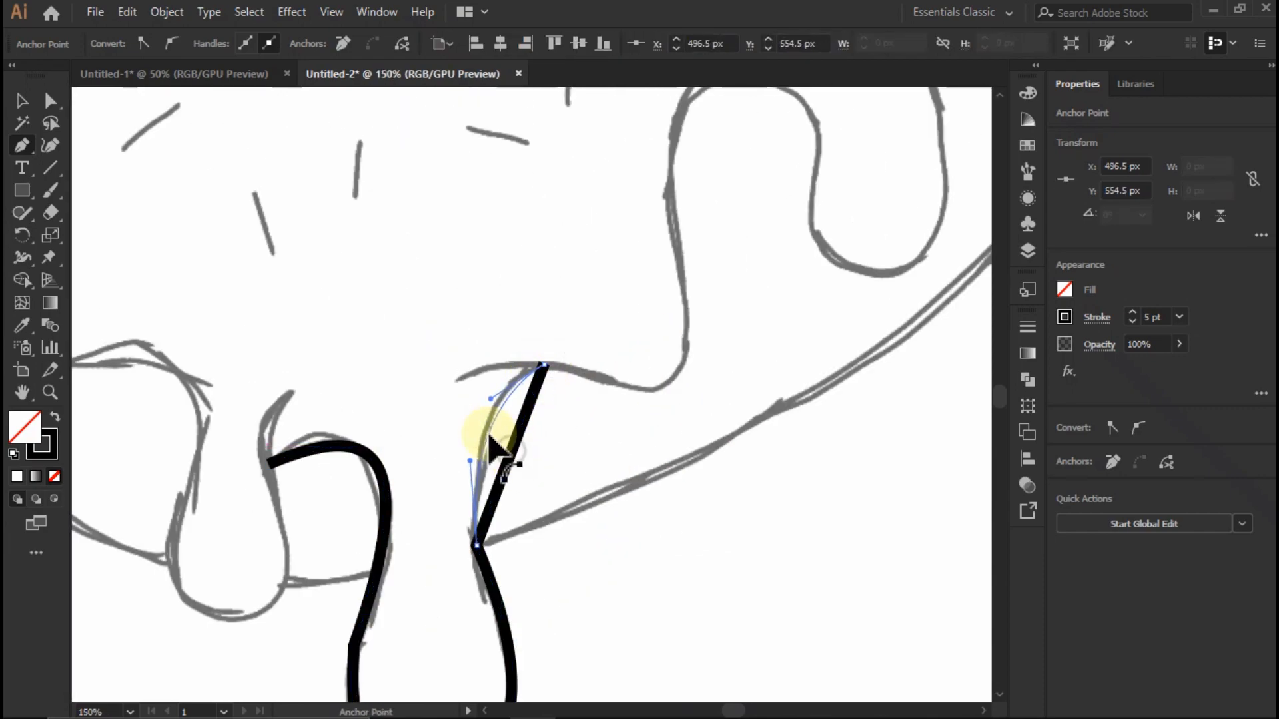
pyautogui.moveTo(492, 448); pyautogui.dragTo(493, 447)
# - Trace the shallow dip between the long drip and the arch, undoing misplaced segments and ending on the arch's lower left side
pyautogui.click(672, 368)
pyautogui.moveTo(643, 392)
pyautogui.mouseDown()
pyautogui.moveTo(644, 380)
pyautogui.moveTo(592, 426)
pyautogui.moveTo(594, 453)
pyautogui.mouseUp()
pyautogui.scroll(-2, 699, 453)
pyautogui.scroll(3, 715, 389)
pyautogui.click(626, 247)
pyautogui.scroll(-2, 618, 543)
pyautogui.hotkey('ctrl', 'z')
pyautogui.hotkey('ctrl', 'z')
pyautogui.scroll(-1, 658, 557)
pyautogui.scroll(2, 659, 557)
pyautogui.hotkey('ctrl', 'z')
pyautogui.hotkey('ctrl', 'z')
pyautogui.scroll(-1, 609, 460)
pyautogui.scroll(-1, 709, 319)
pyautogui.scroll(1, 727, 290)
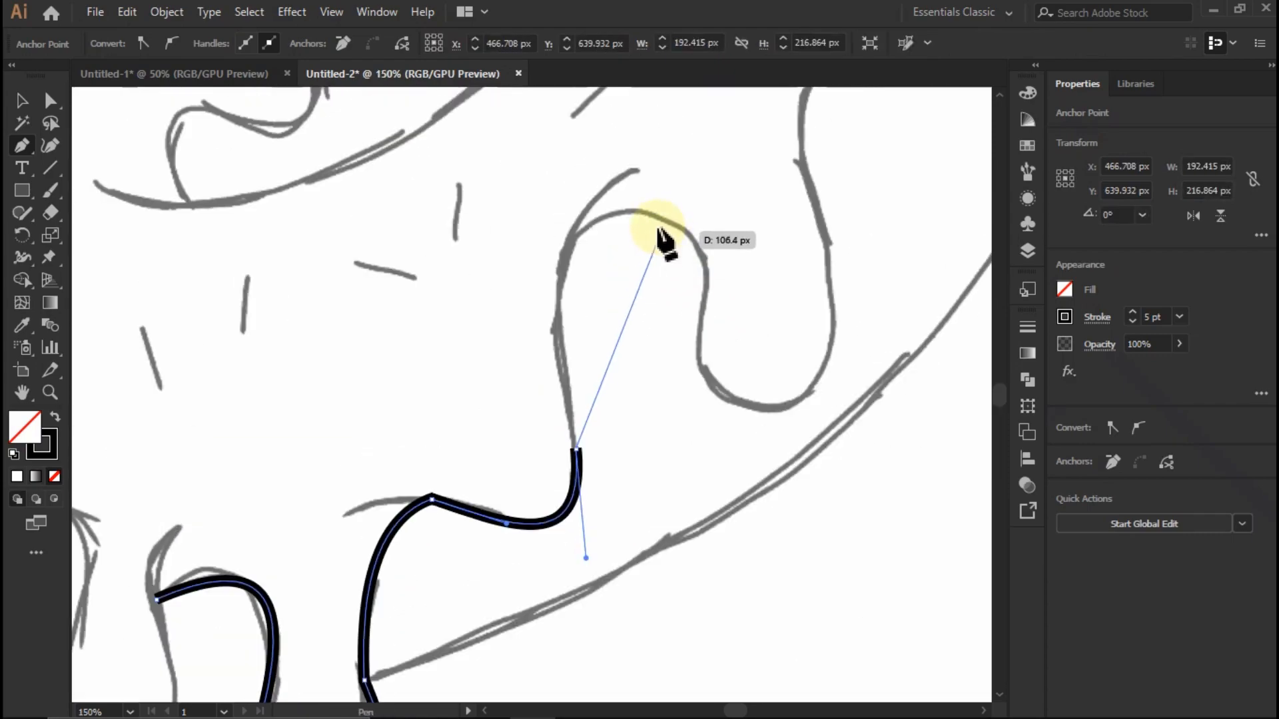
# - Trace the rounded arch beside the right-hand drip as two curved segments, over its top and down to the drip's left side
pyautogui.click(627, 212)
pyautogui.moveTo(603, 348); pyautogui.dragTo(566, 290)
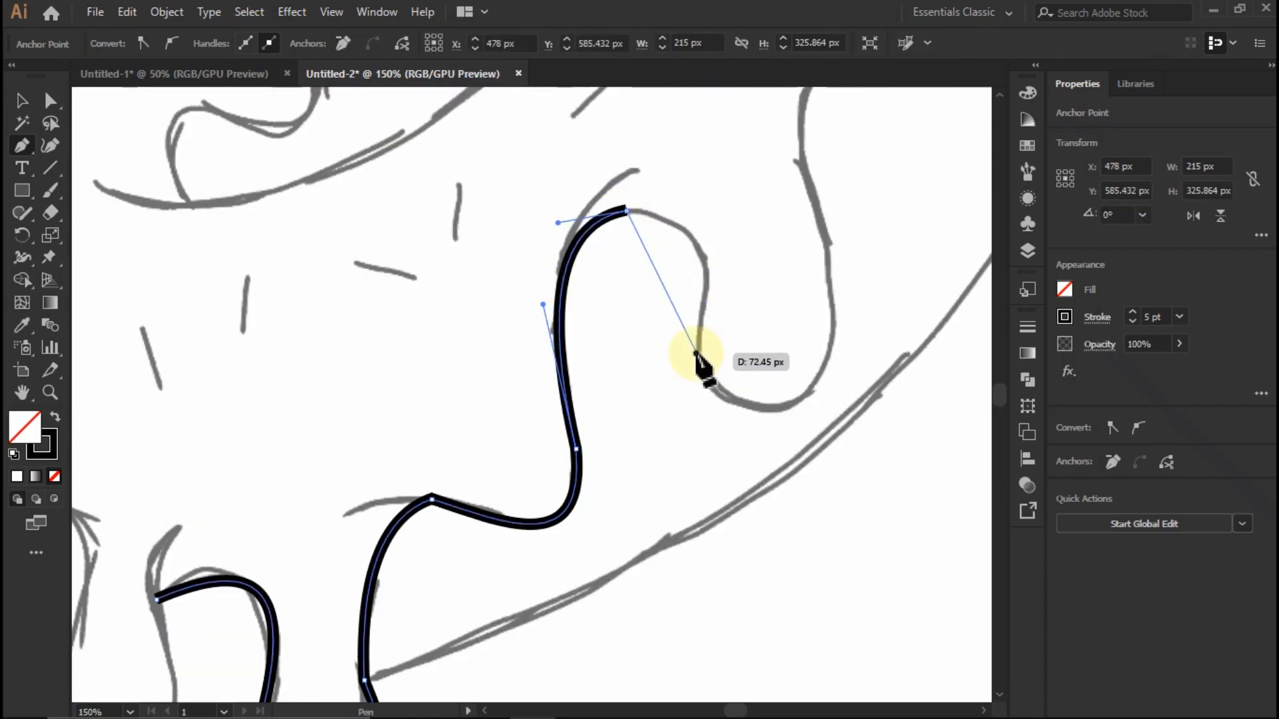
pyautogui.click(696, 353)
pyautogui.moveTo(660, 275); pyautogui.dragTo(701, 252)
# - Trace the rounded bottom of the right-hand drip, replacing the first attempt with a curve that ends higher on its right side
pyautogui.click(815, 379)
pyautogui.moveTo(751, 368); pyautogui.dragTo(762, 419)
pyautogui.scroll(-2, 819, 371)
pyautogui.scroll(2, 732, 326)
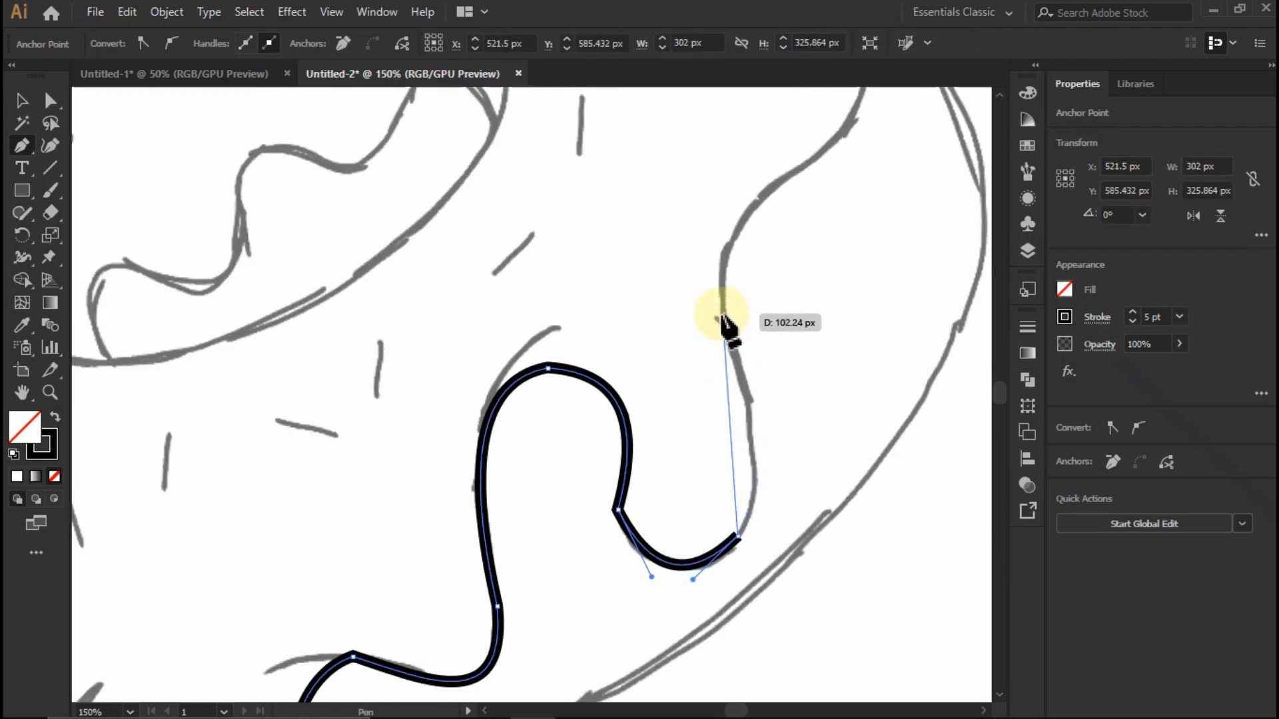
pyautogui.hotkey('ctrl', 'z')
pyautogui.click(755, 465)
pyautogui.moveTo(717, 478); pyautogui.dragTo(712, 564)
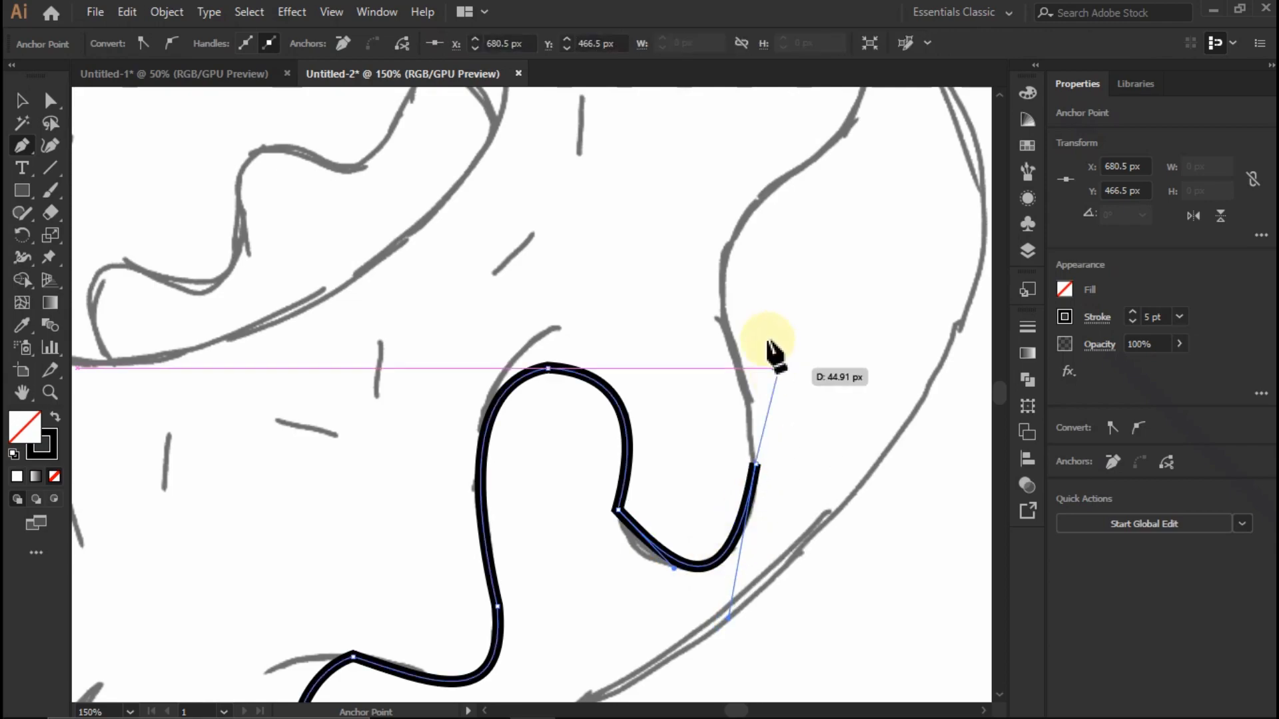
# - Trace the icing's wavy right edge upward and around the upper right bulge to the notch on the donut's top edge
pyautogui.click(765, 200)
pyautogui.moveTo(768, 328); pyautogui.dragTo(746, 386)
pyautogui.scroll(-2, 805, 326)
pyautogui.scroll(2, 804, 326)
pyautogui.click(710, 253)
pyautogui.click(530, 197)
pyautogui.moveTo(639, 232); pyautogui.dragTo(716, 233)
# - Trace the donut's long upper edge with curved segments from the top notch down to the left side
pyautogui.moveTo(113, 289); pyautogui.dragTo(451, 257)
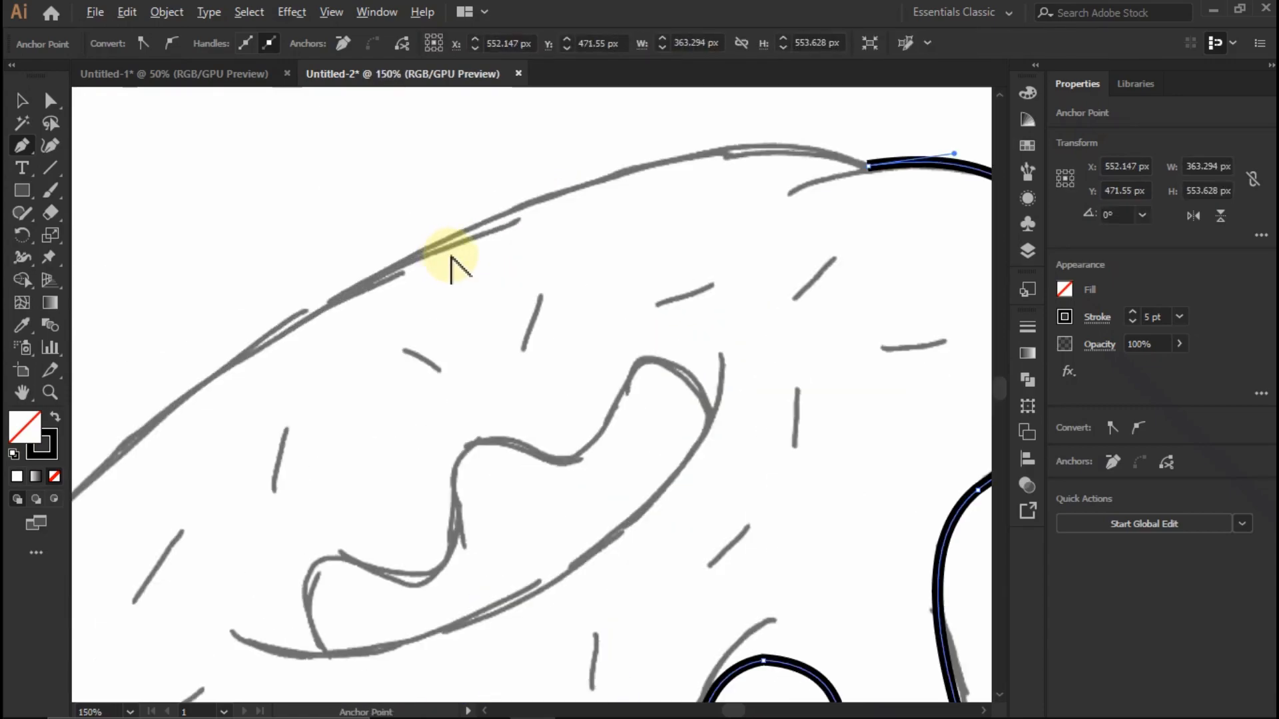
pyautogui.click(511, 214)
pyautogui.moveTo(690, 190); pyautogui.dragTo(707, 154)
pyautogui.scroll(-2, 744, 172)
pyautogui.scroll(1, 413, 380)
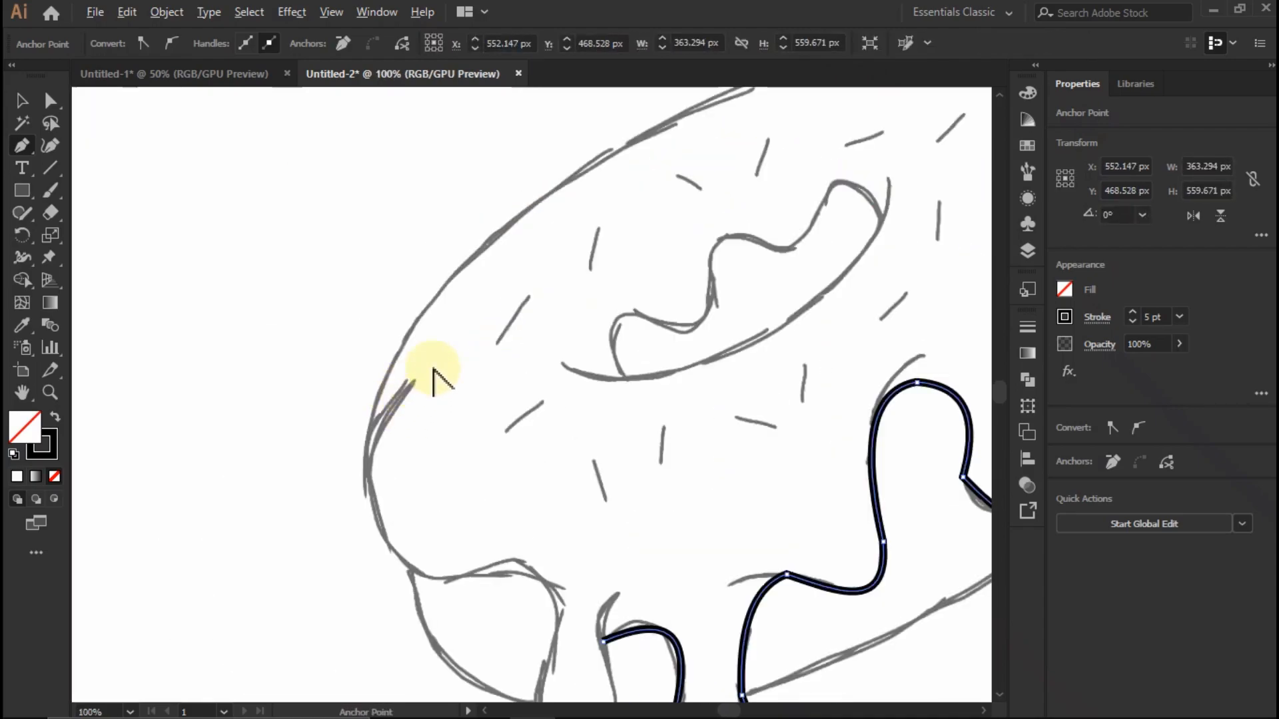
pyautogui.scroll(1, 412, 389)
pyautogui.click(372, 463)
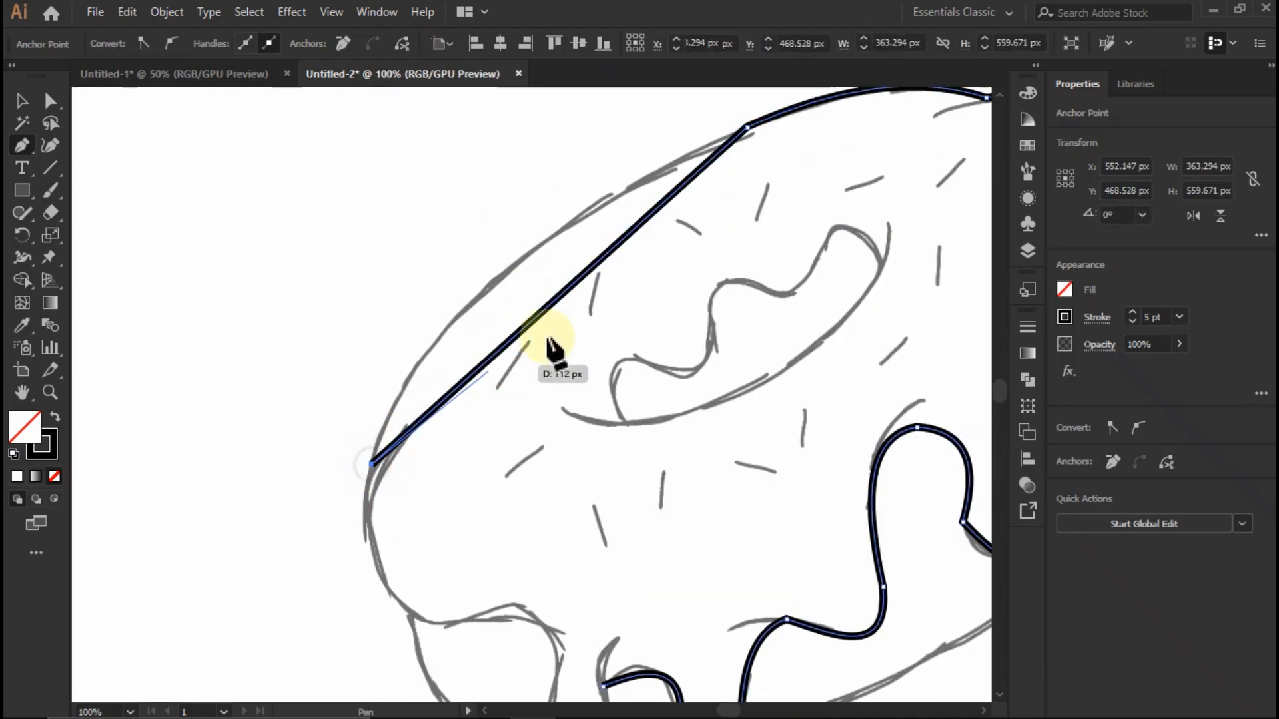
pyautogui.moveTo(555, 293); pyautogui.dragTo(495, 283)
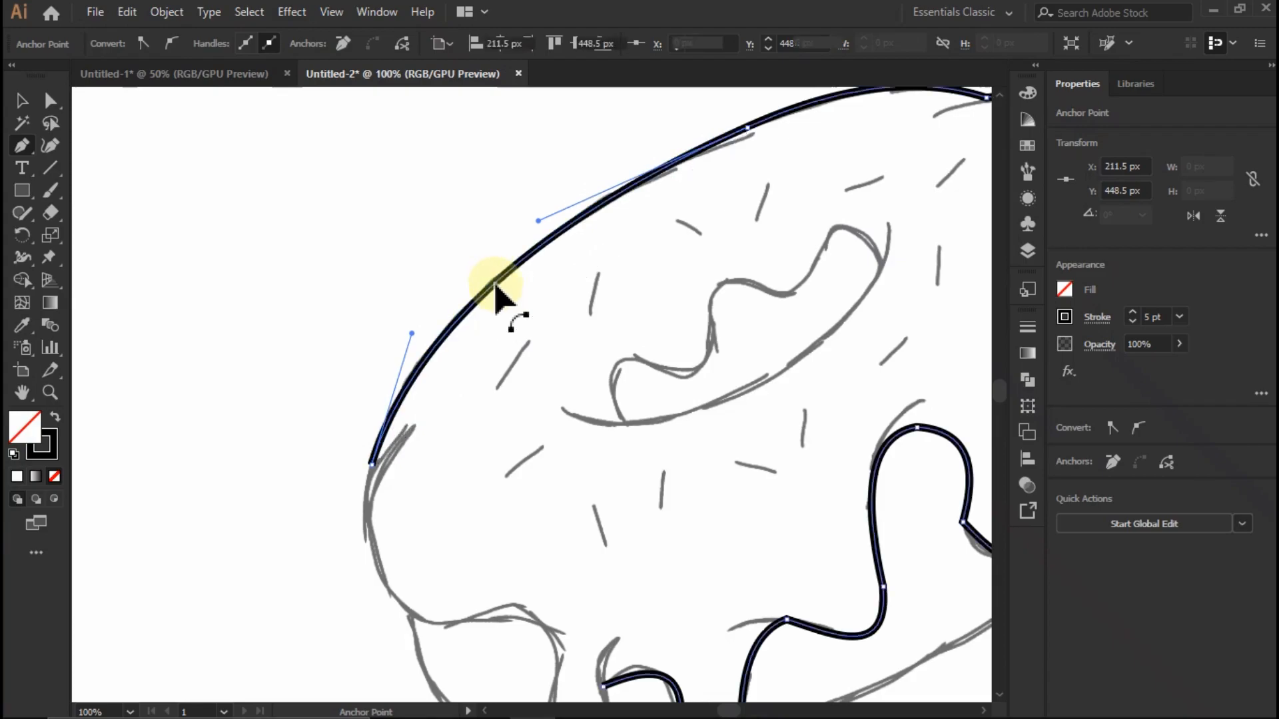
# - Trace the icing's rounded lower left edge and the gentle hump leading to the small left drip
pyautogui.scroll(-1, 495, 283)
pyautogui.scroll(2, 459, 487)
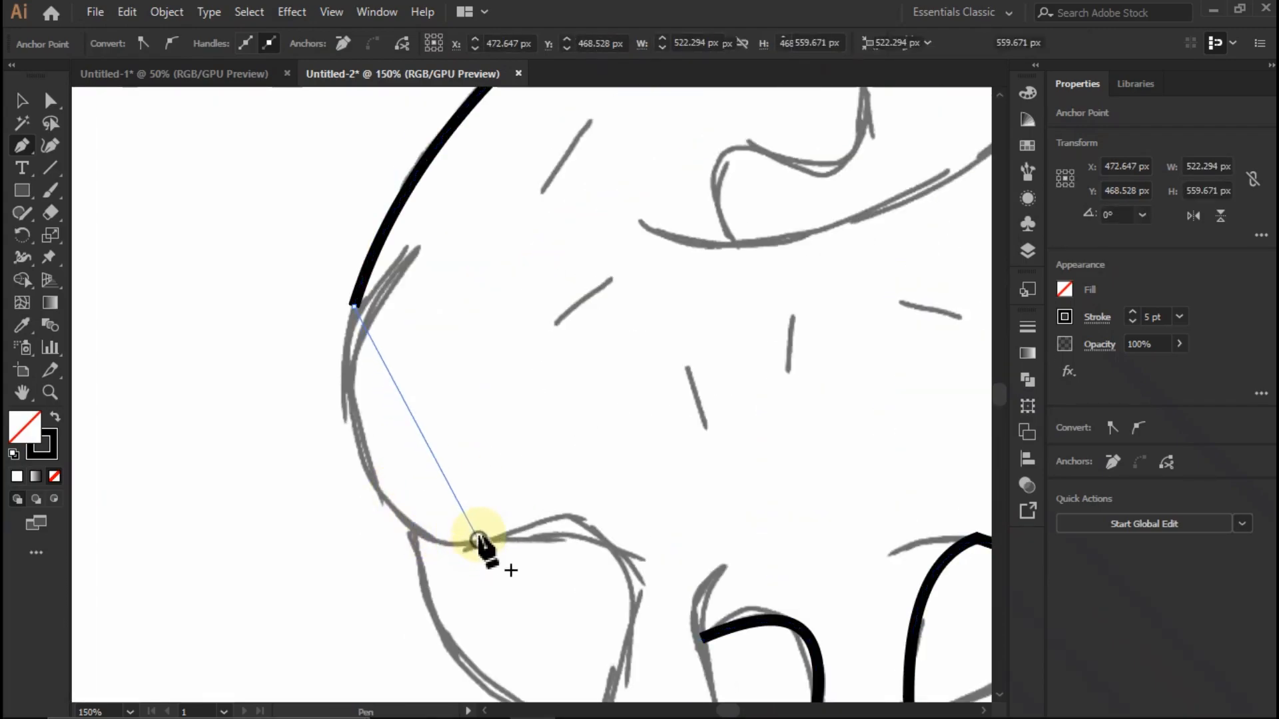
pyautogui.click(477, 540)
pyautogui.moveTo(426, 443); pyautogui.dragTo(380, 499)
pyautogui.scroll(-2, 364, 421)
pyautogui.scroll(3, 440, 529)
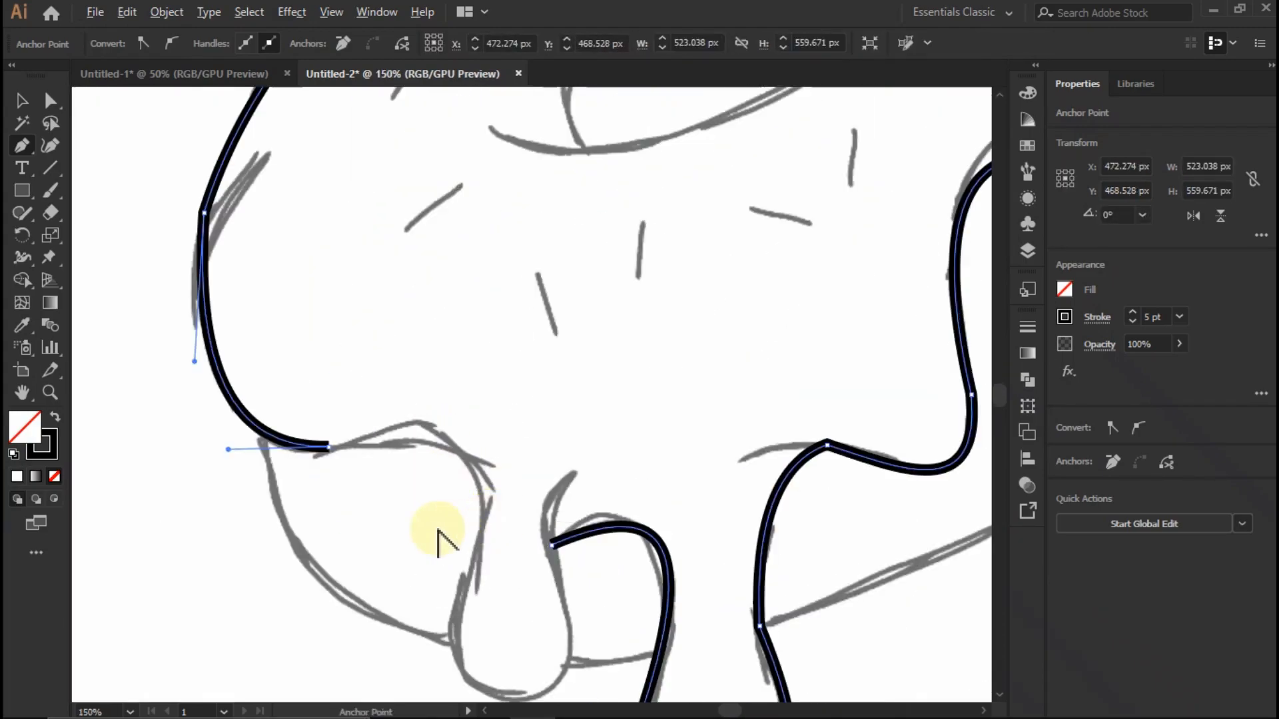
pyautogui.click(473, 436)
pyautogui.moveTo(408, 433); pyautogui.dragTo(465, 424)
# - Trace the small left drip and close the icing outline at its starting point with a curved segment
pyautogui.scroll(-2, 448, 548)
pyautogui.scroll(2, 443, 556)
pyautogui.click(444, 494)
pyautogui.scroll(-1, 464, 440)
pyautogui.scroll(2, 460, 501)
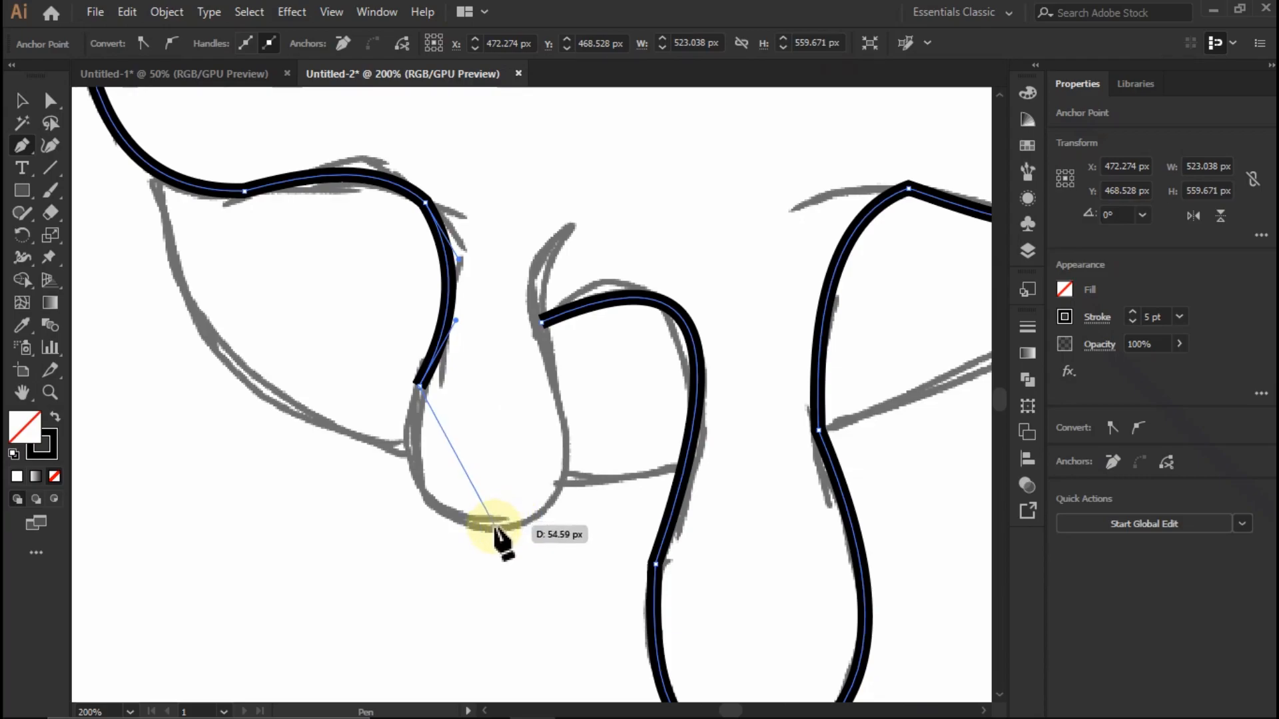
pyautogui.moveTo(493, 528); pyautogui.dragTo(412, 525)
pyautogui.click(541, 323)
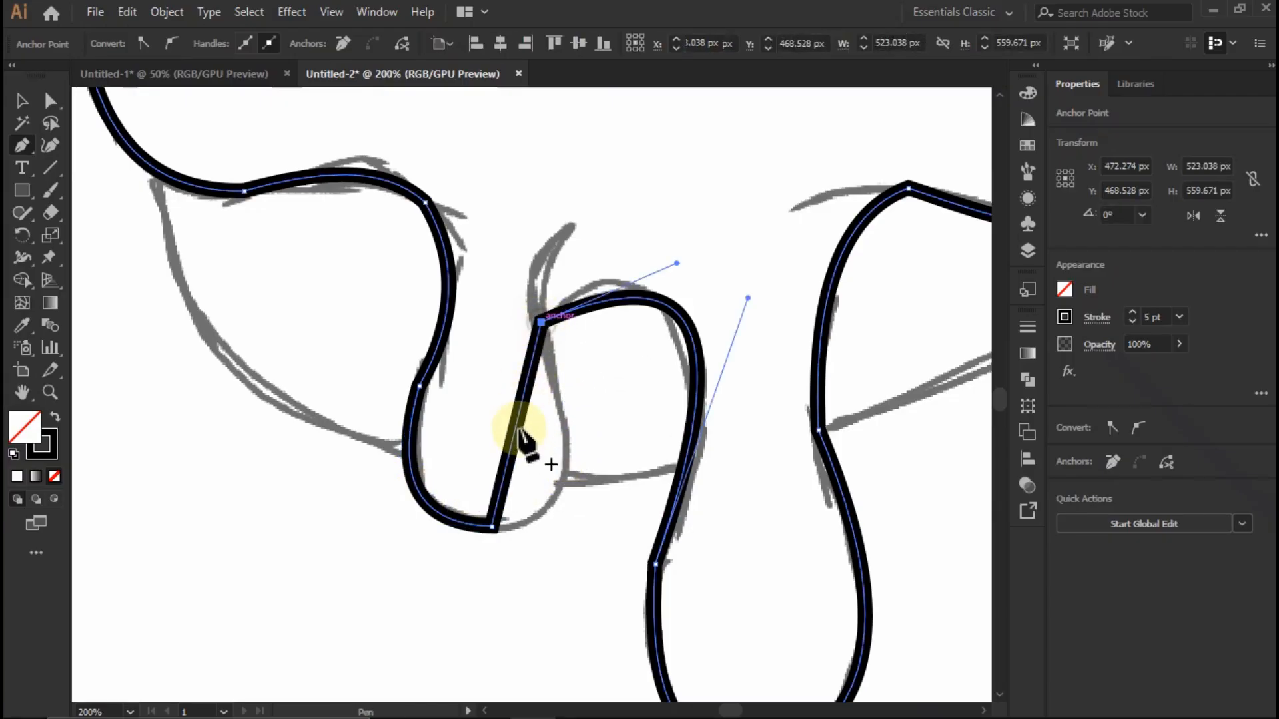
pyautogui.moveTo(522, 429); pyautogui.dragTo(559, 485)
pyautogui.hotkey('ctrl', '-')
pyautogui.hotkey('ctrl', '-')
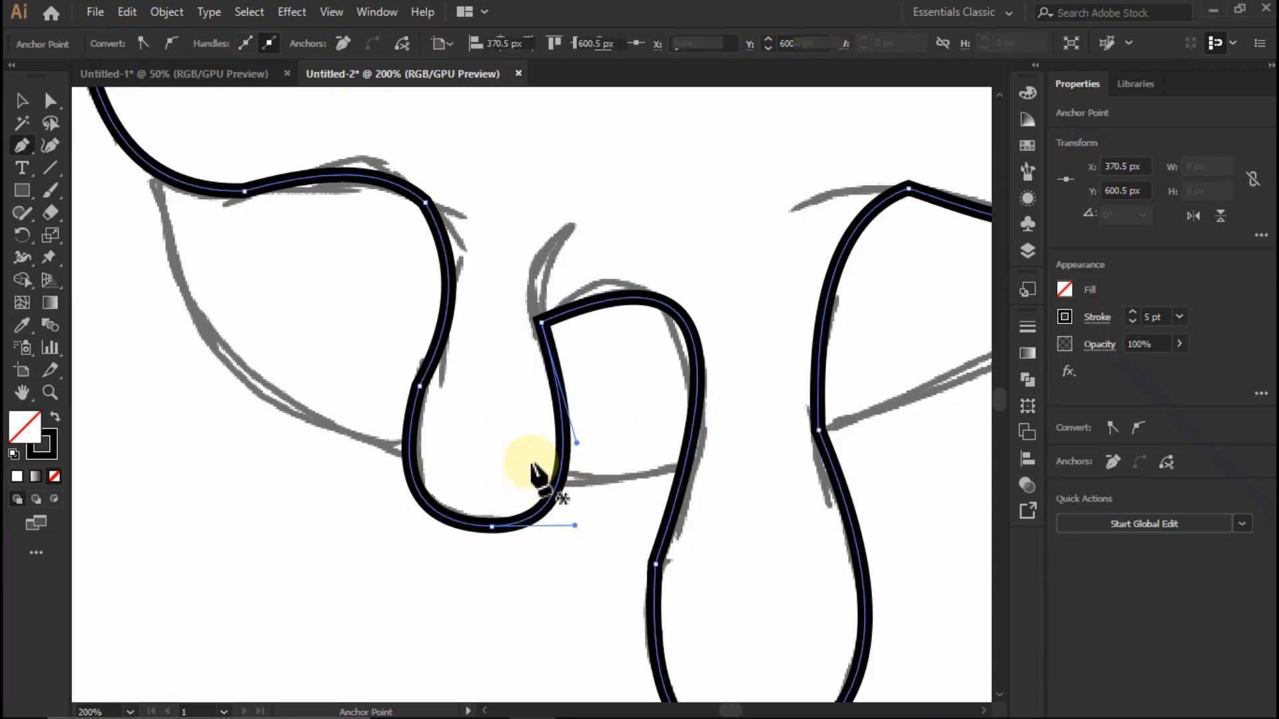
# - With the Direct Selection tool, round the outline's corners around the small left drip, using a radius of about 40 px at its shoulder
pyautogui.scroll(-3, 410, 378)
pyautogui.scroll(3, 426, 370)
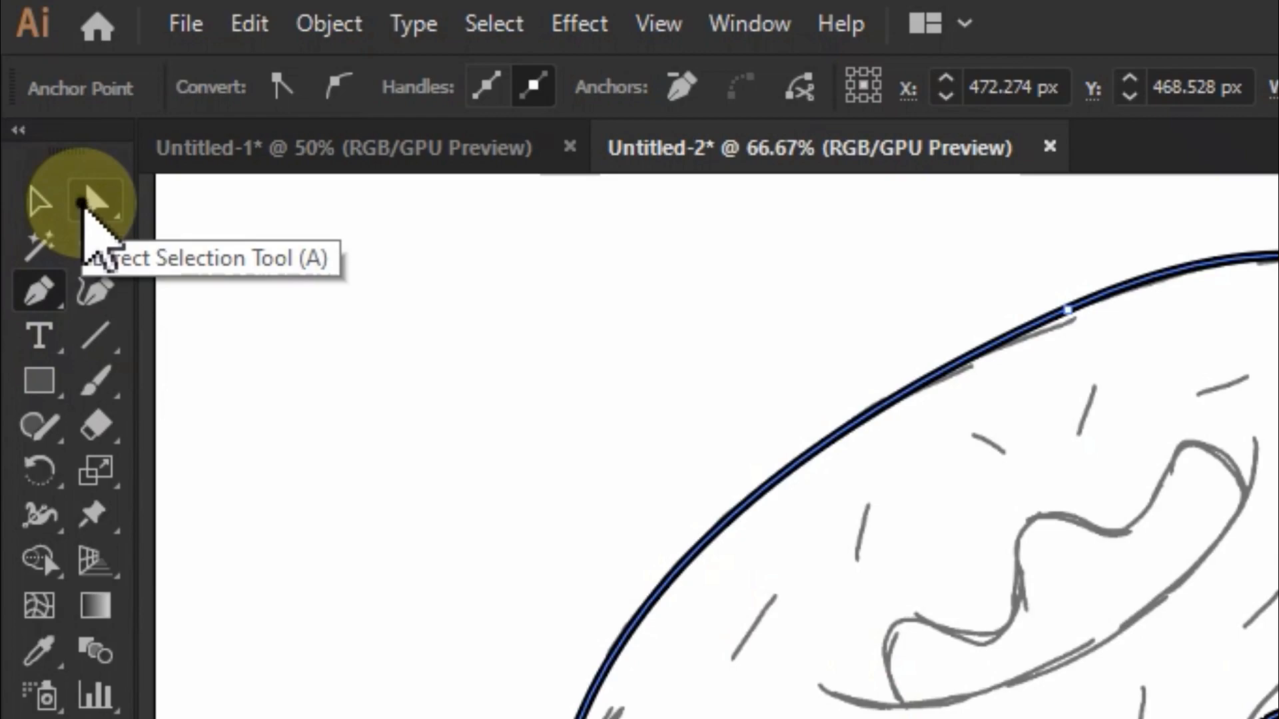
pyautogui.click(83, 201)
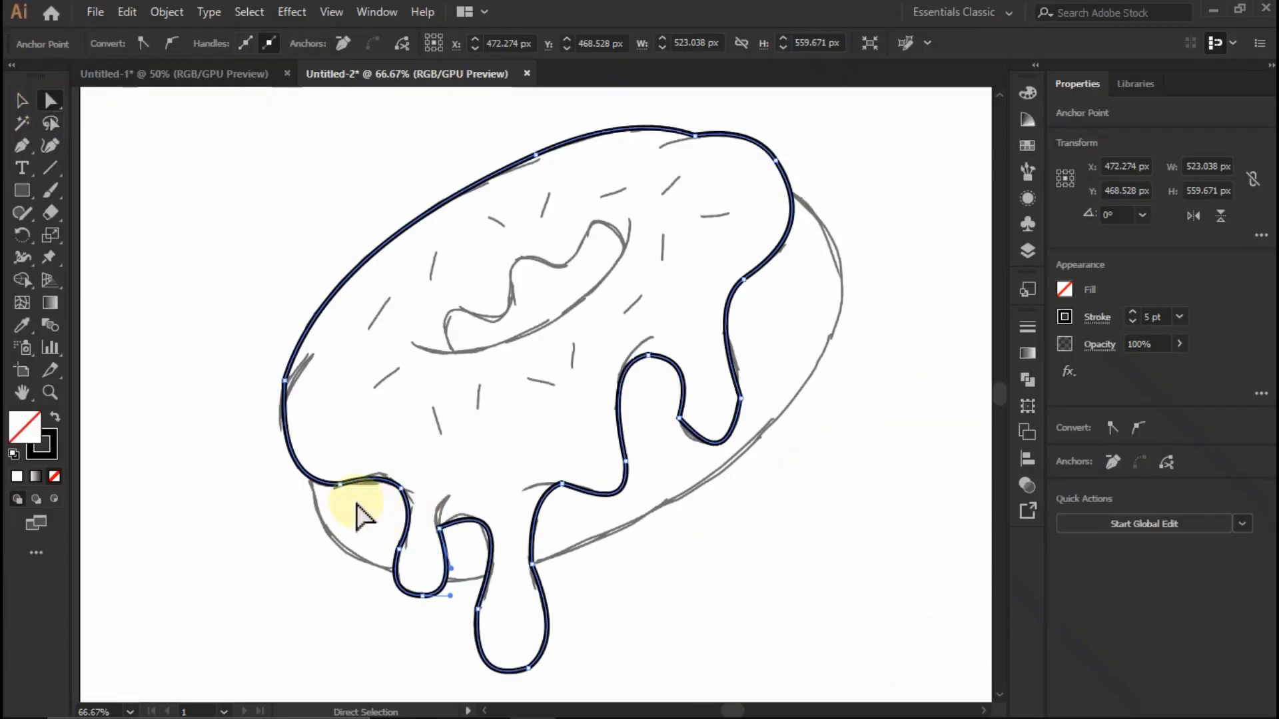
pyautogui.scroll(3, 357, 514)
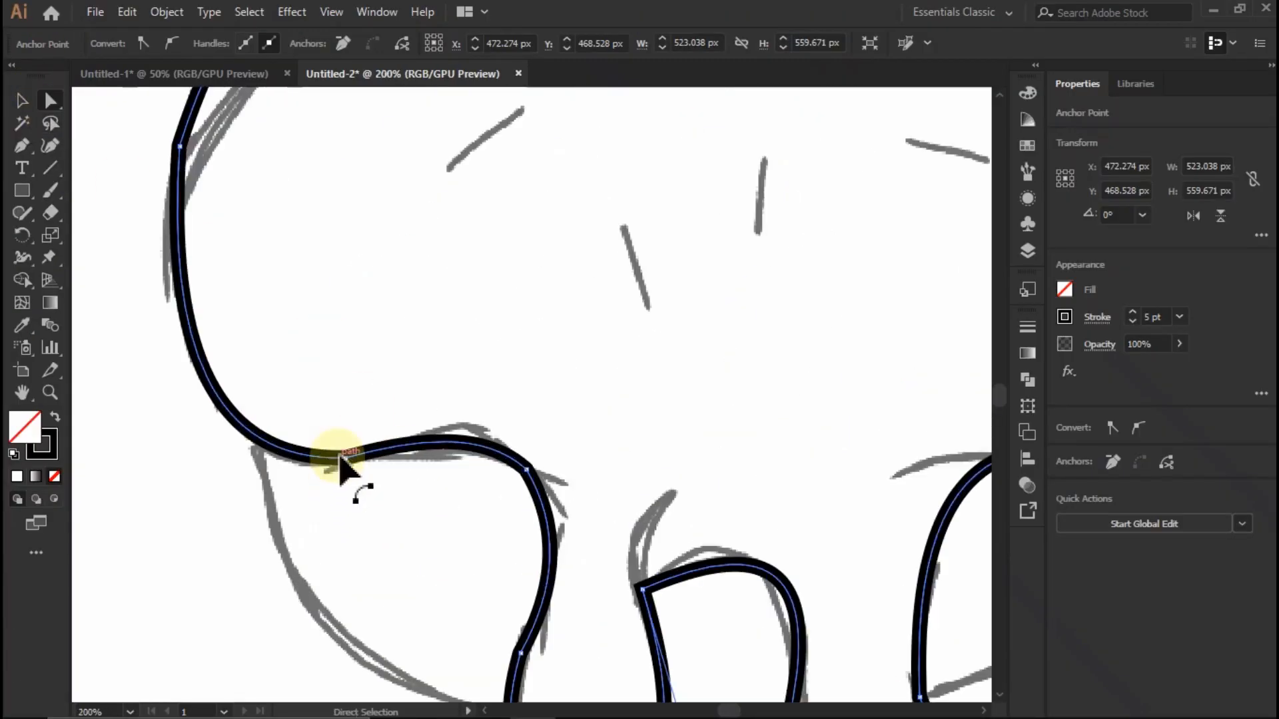
pyautogui.click(341, 457)
pyautogui.moveTo(368, 369); pyautogui.dragTo(420, 322)
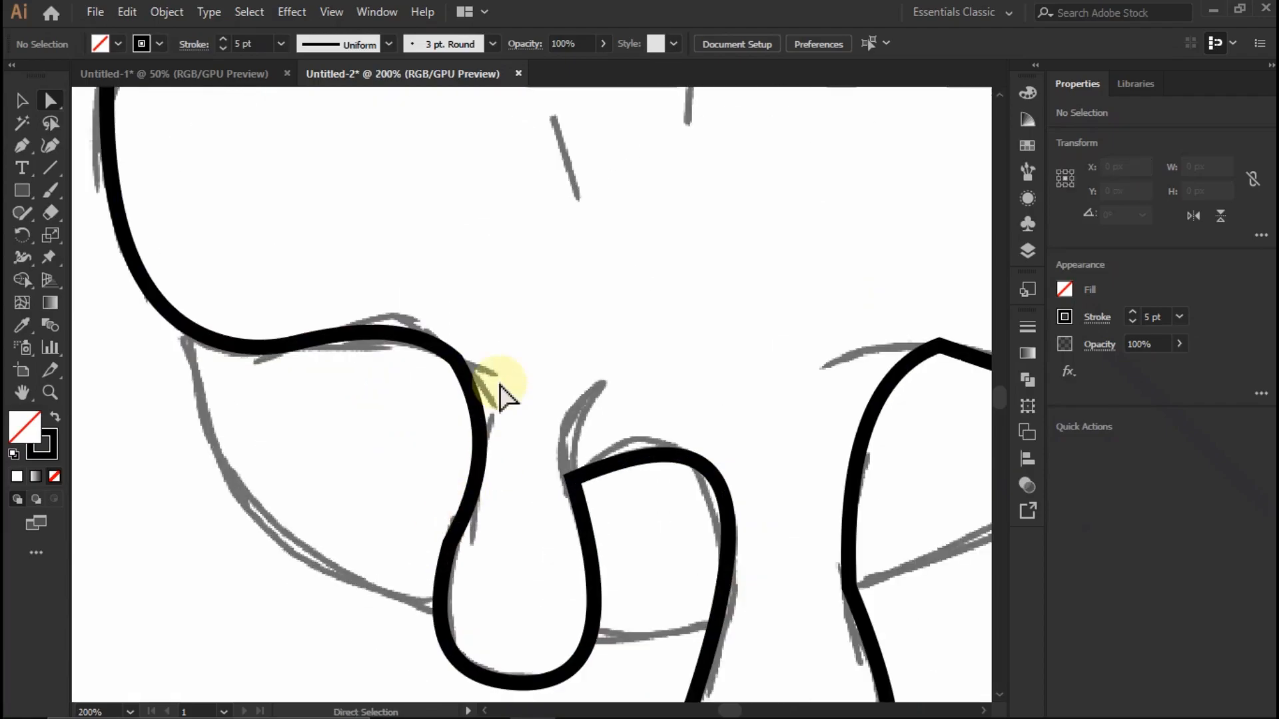
pyautogui.click(457, 368)
pyautogui.moveTo(457, 368); pyautogui.dragTo(365, 470)
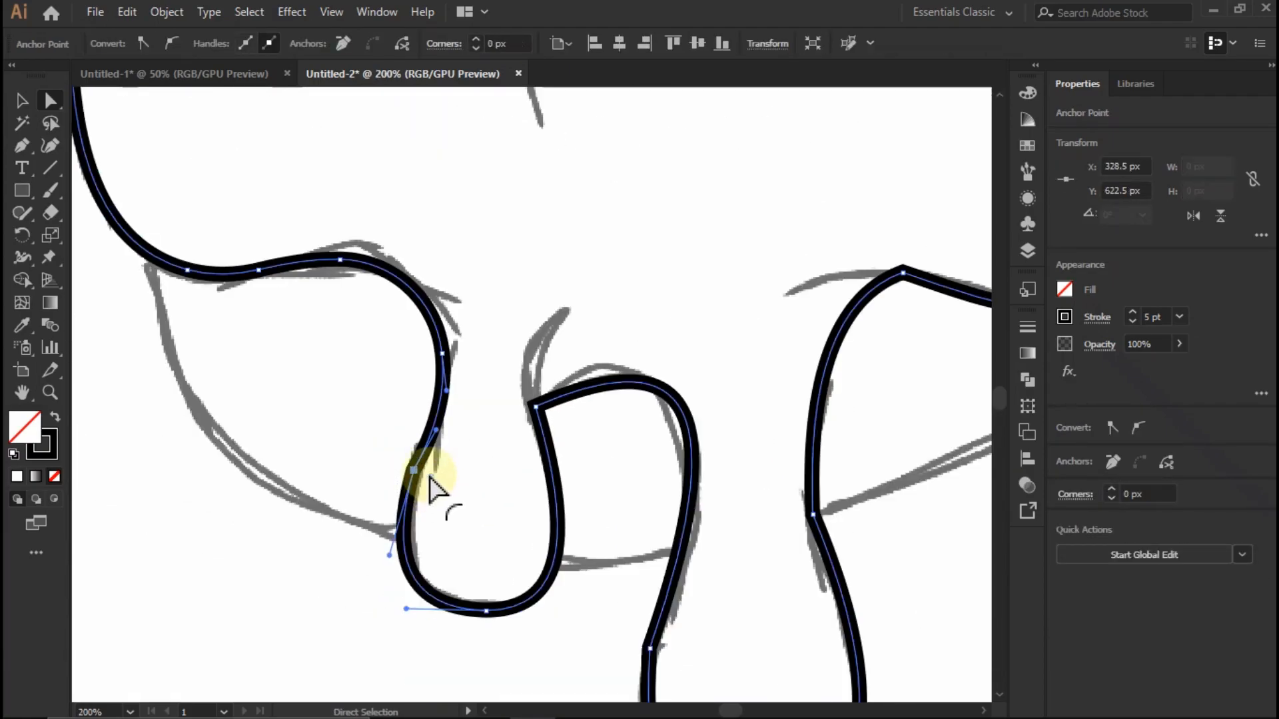
pyautogui.moveTo(428, 485); pyautogui.dragTo(728, 590)
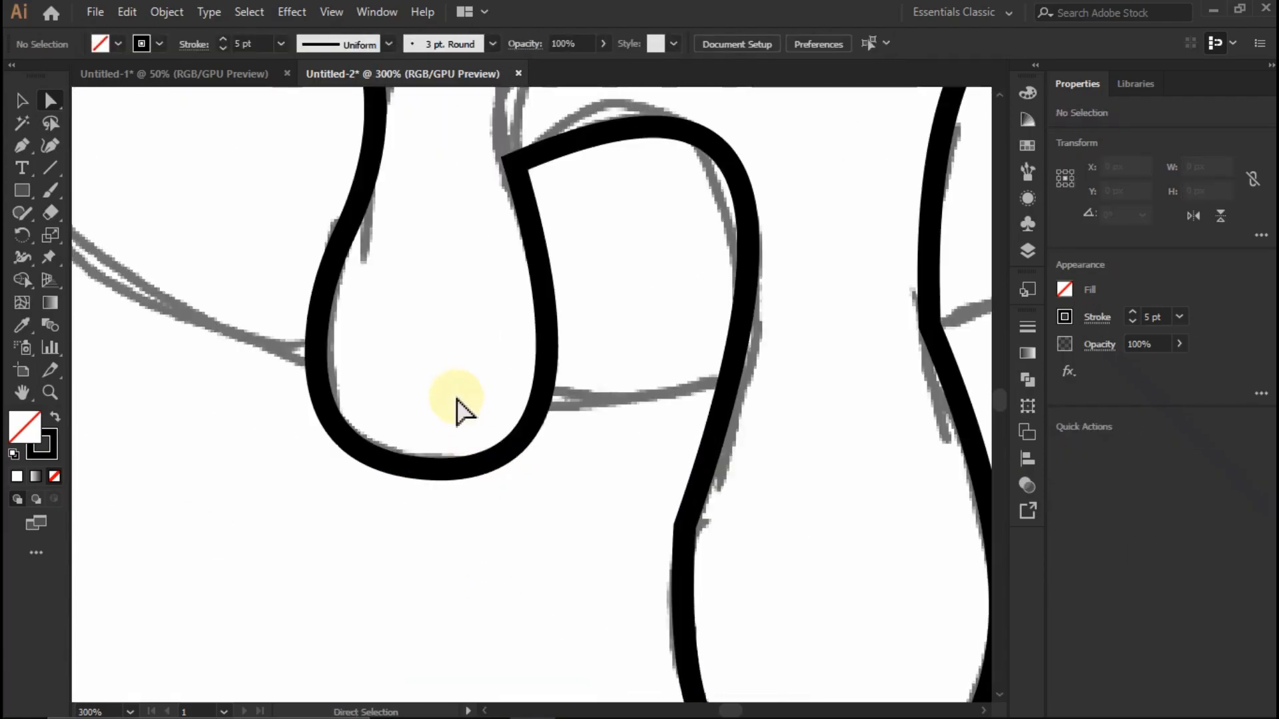
pyautogui.click(443, 467)
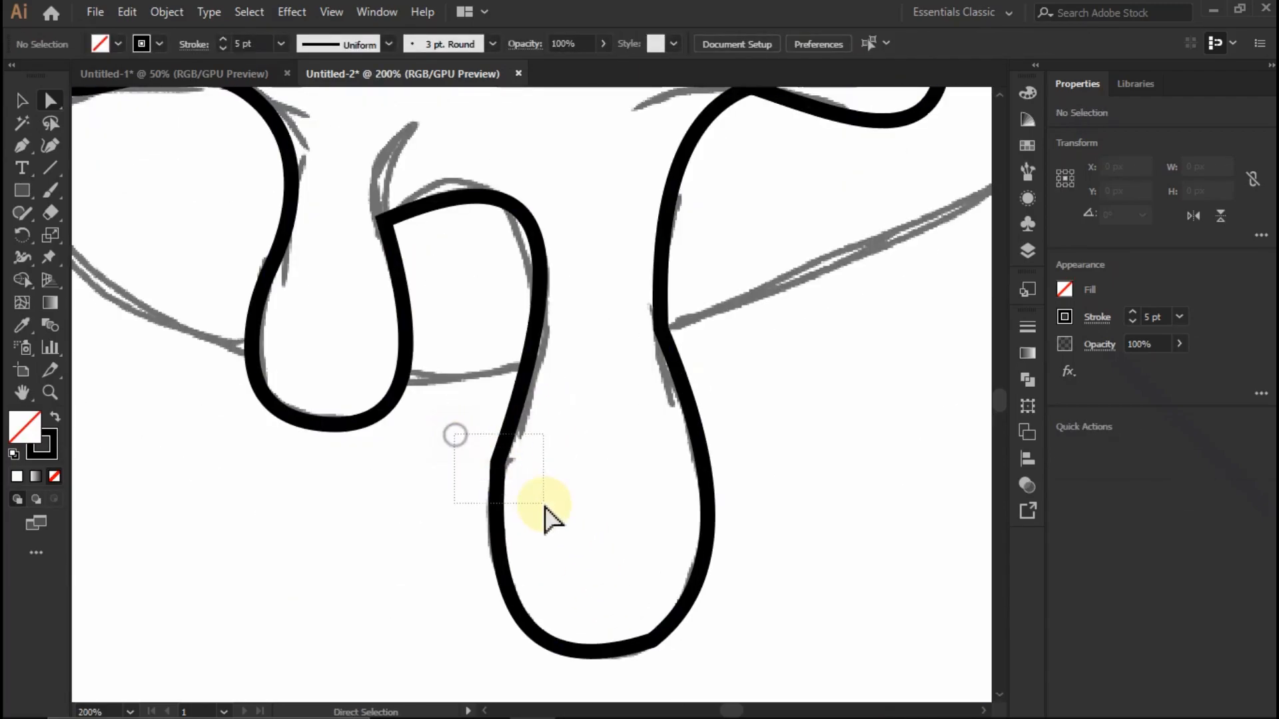
# - Round the corners on the long drip's left side, bottom and right side, and at the small peak above it
pyautogui.moveTo(526, 476); pyautogui.dragTo(580, 503)
pyautogui.moveTo(678, 606); pyautogui.dragTo(523, 499)
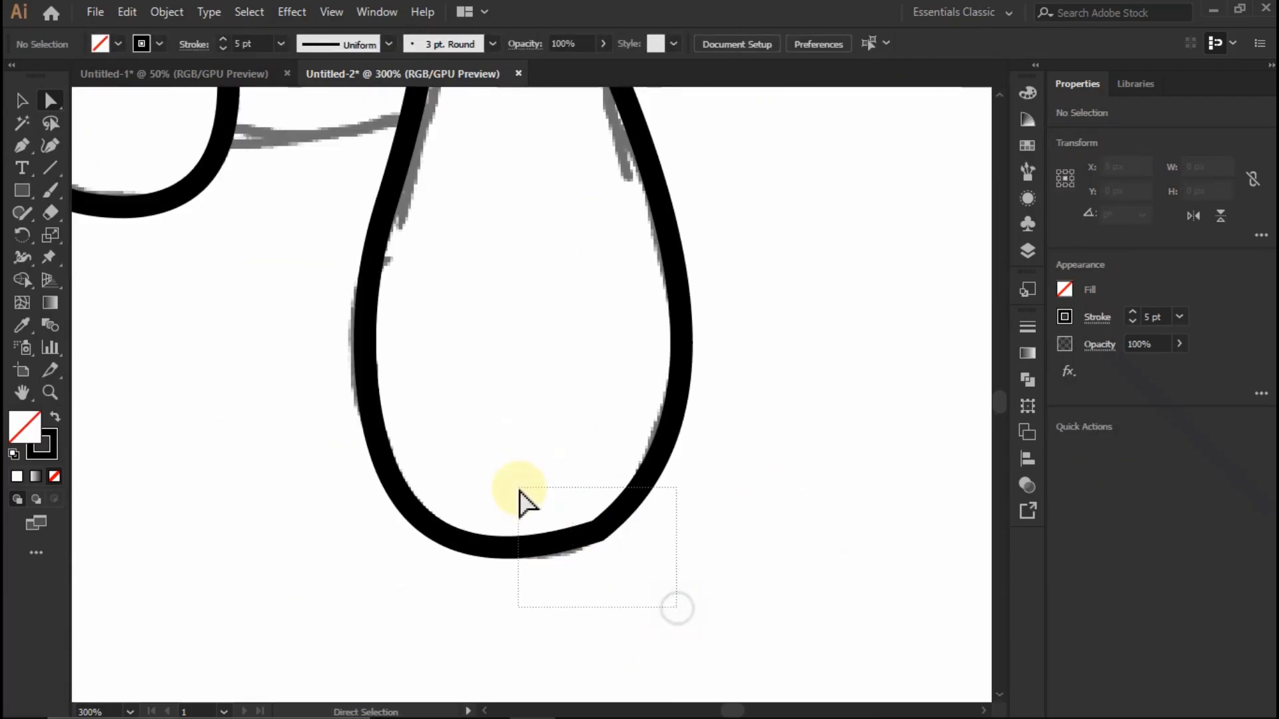
pyautogui.moveTo(589, 533); pyautogui.dragTo(486, 308)
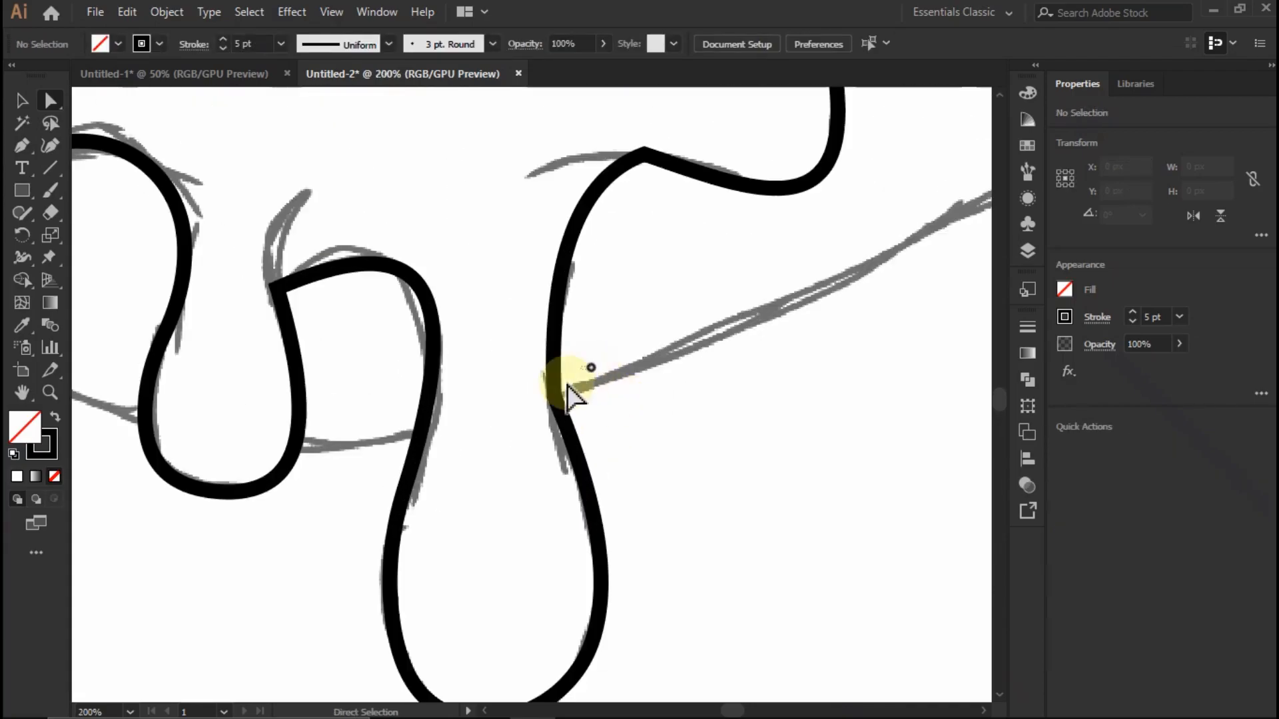
pyautogui.click(572, 398)
pyautogui.moveTo(737, 383); pyautogui.dragTo(705, 408)
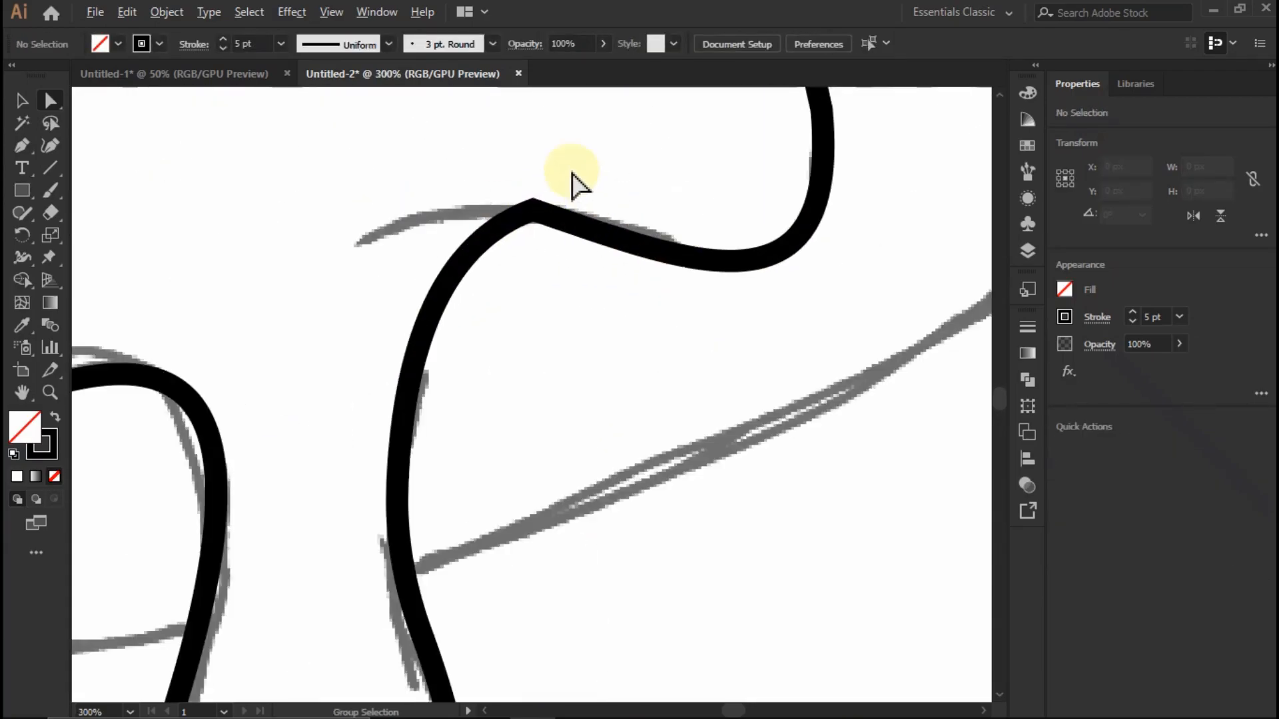
pyautogui.click(532, 210)
pyautogui.click(485, 306)
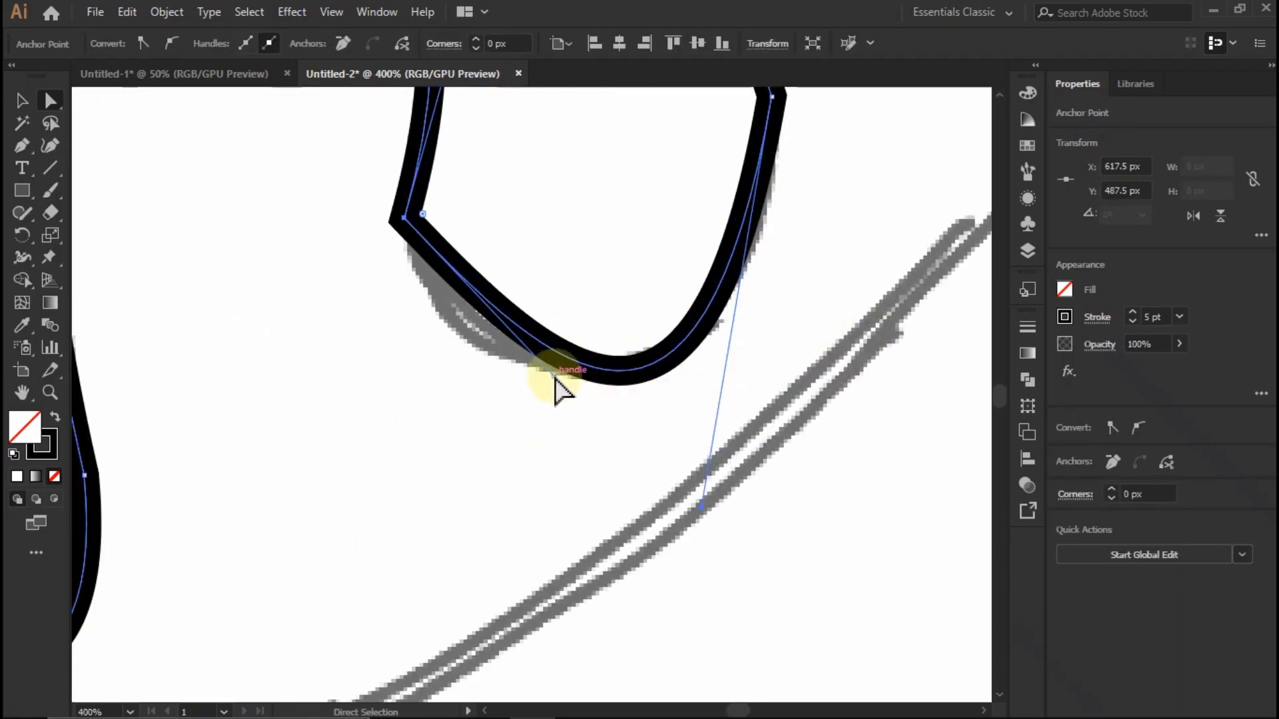
# - Reshape the edge above the right-hand drip by adjusting the direction handles at both ends of its curve to match the sketch
pyautogui.moveTo(692, 342); pyautogui.dragTo(652, 344)
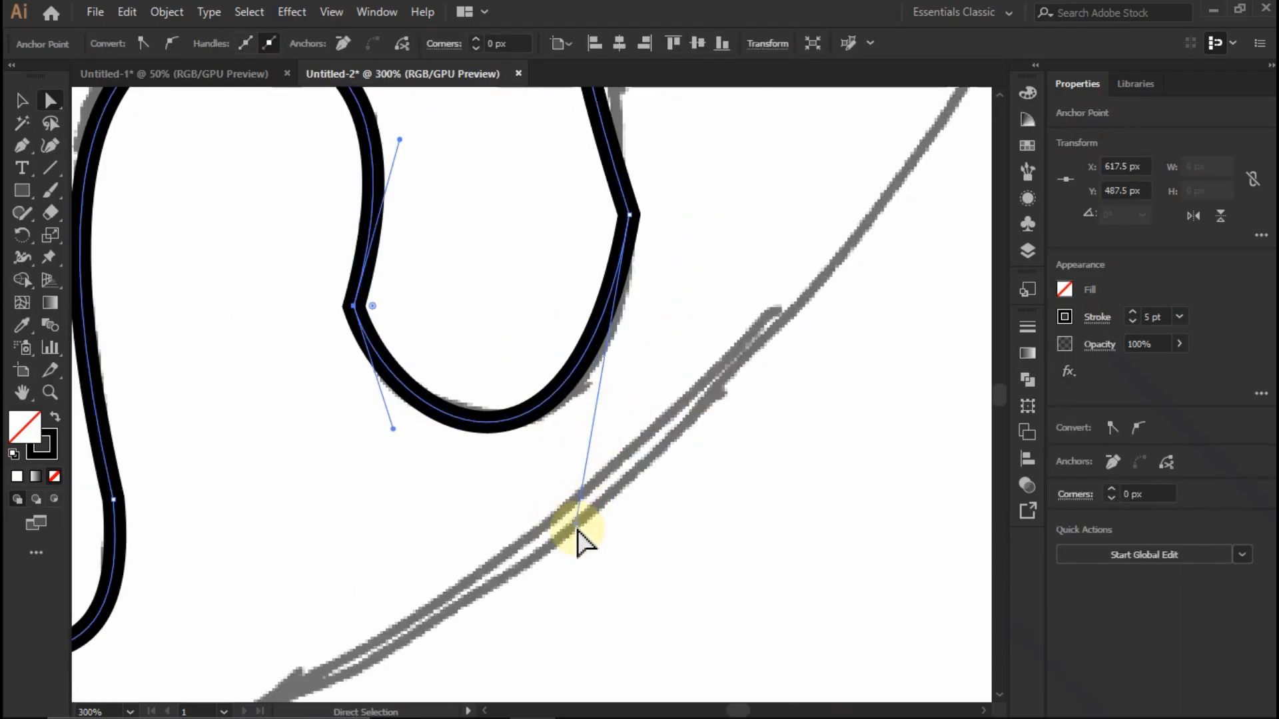
pyautogui.moveTo(576, 526); pyautogui.dragTo(611, 488)
pyautogui.scroll(-3, 605, 480)
pyautogui.scroll(2, 603, 390)
pyautogui.click(629, 398)
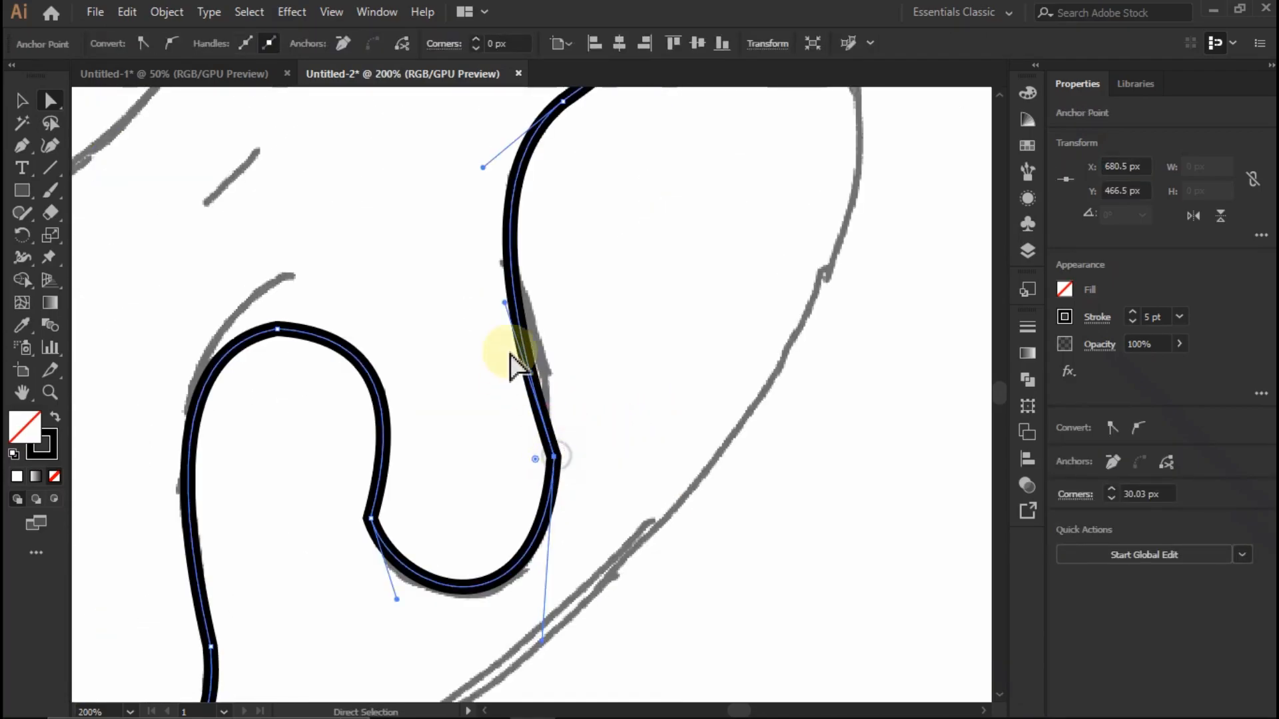
pyautogui.moveTo(503, 306); pyautogui.dragTo(548, 294)
pyautogui.moveTo(483, 167); pyautogui.dragTo(448, 214)
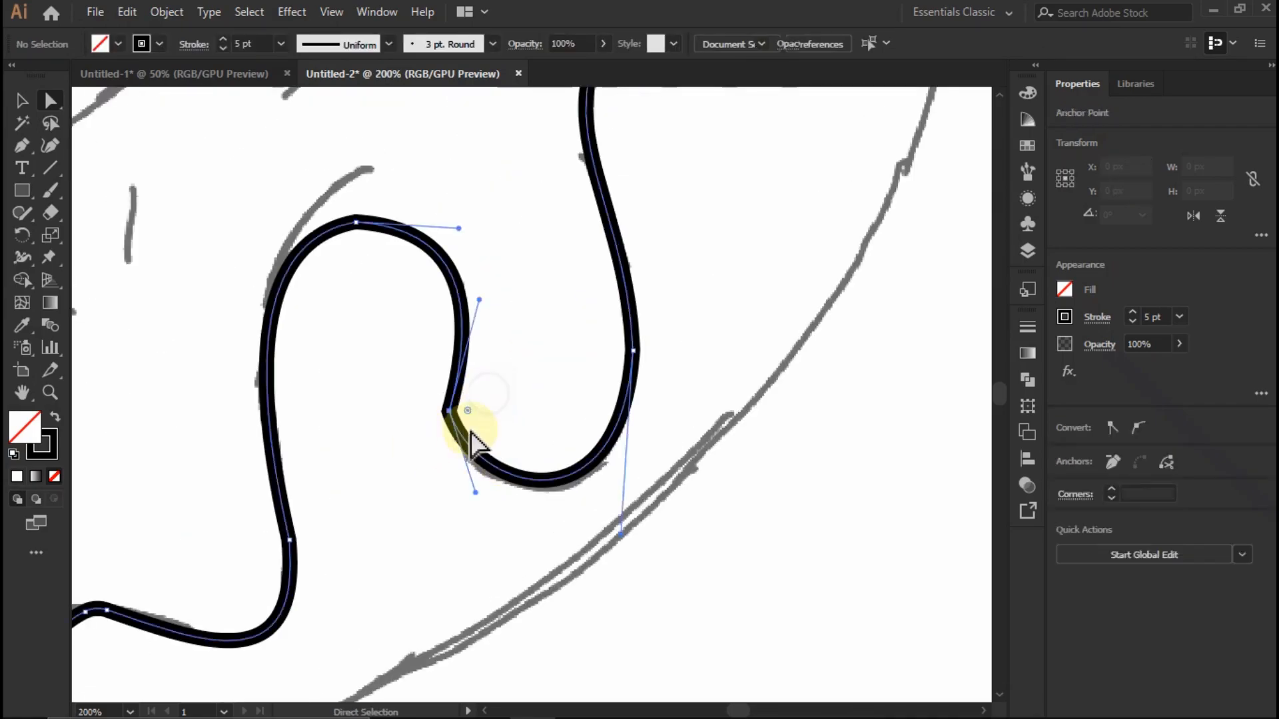
# - Round the remaining corners along the right-hand drip, the adjoining arch and the icing's right edge
pyautogui.moveTo(469, 411); pyautogui.dragTo(598, 392)
pyautogui.click(557, 378)
pyautogui.click(633, 351)
pyautogui.moveTo(614, 349); pyautogui.dragTo(345, 363)
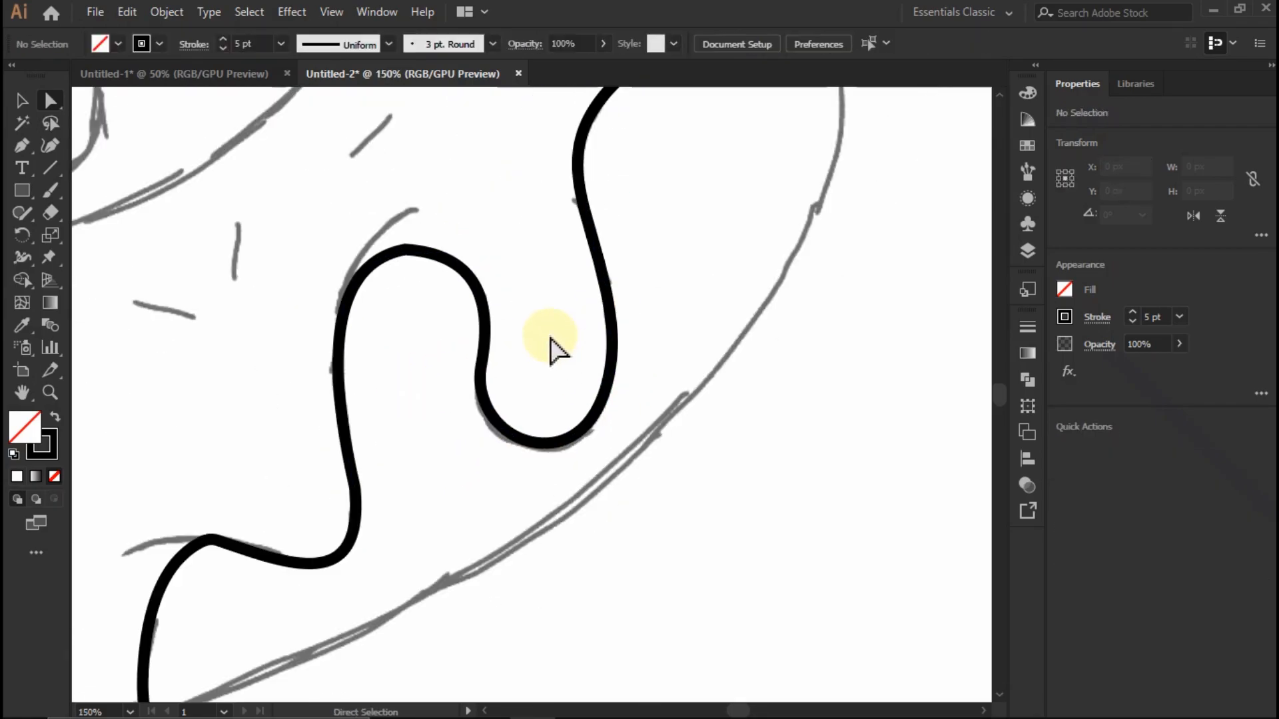
pyautogui.moveTo(385, 286); pyautogui.dragTo(414, 308)
pyautogui.click(534, 320)
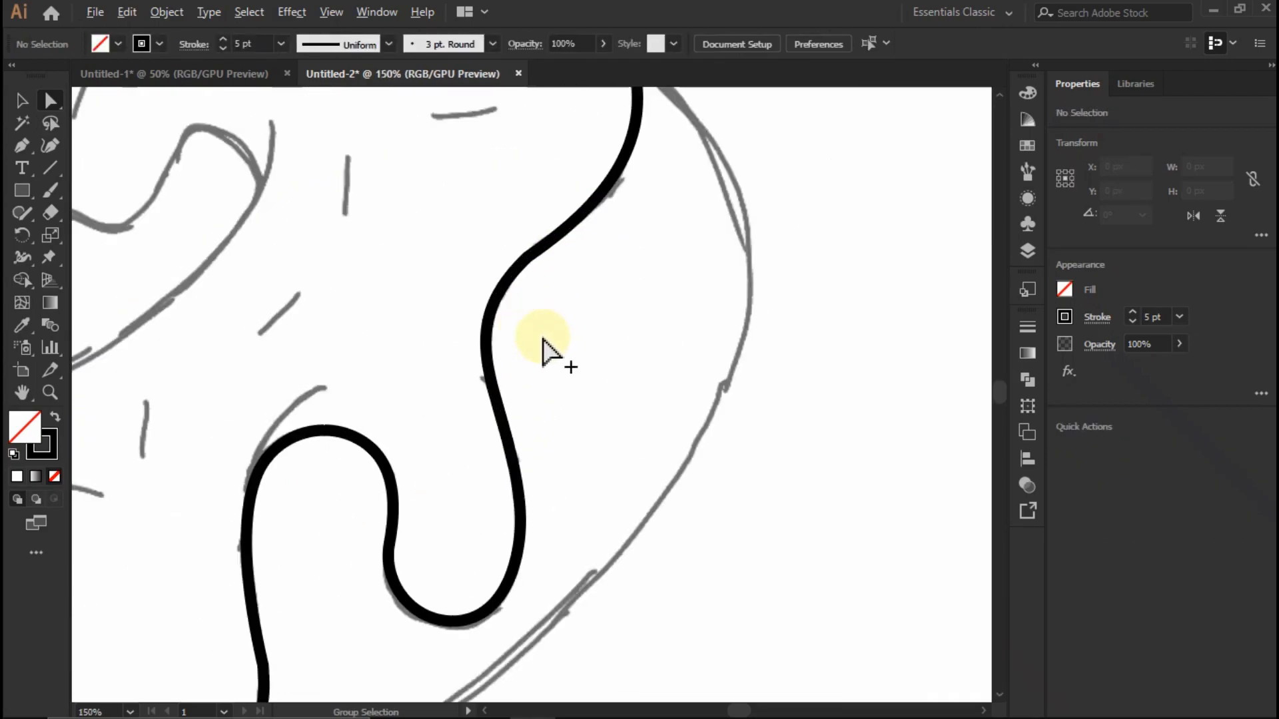
pyautogui.moveTo(518, 269); pyautogui.dragTo(518, 270)
pyautogui.click(606, 346)
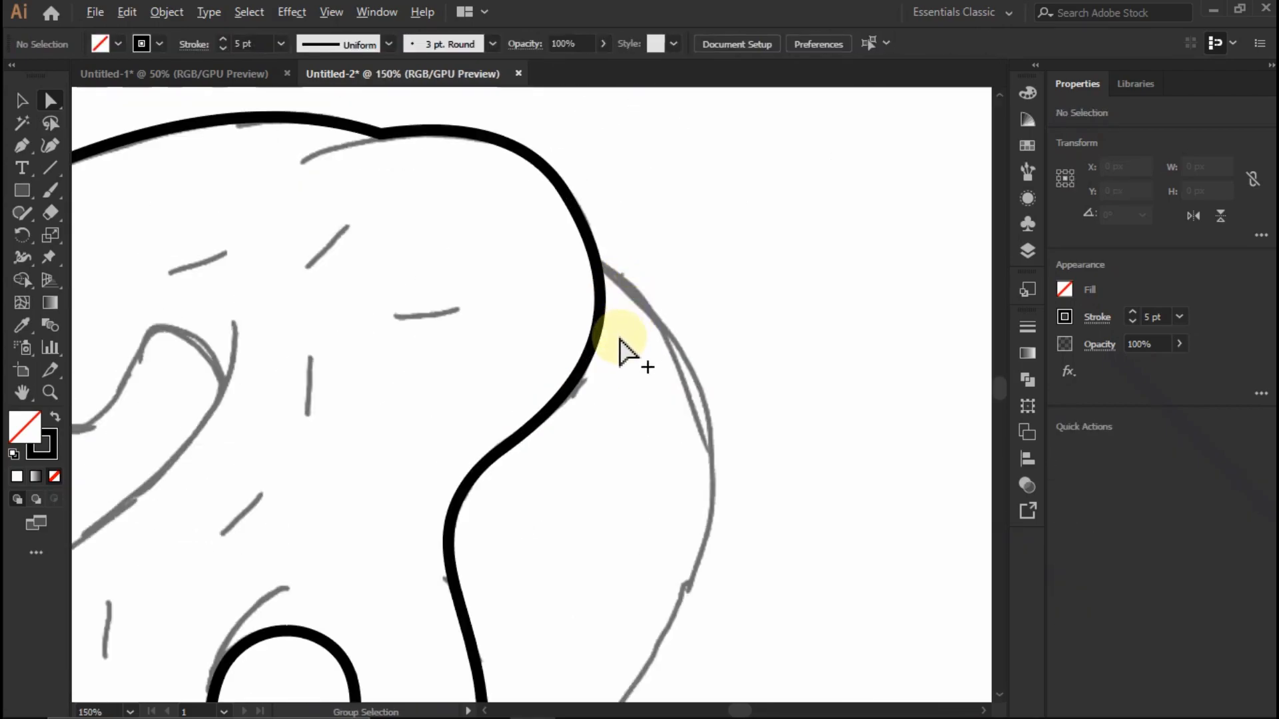
pyautogui.moveTo(606, 171); pyautogui.dragTo(491, 334)
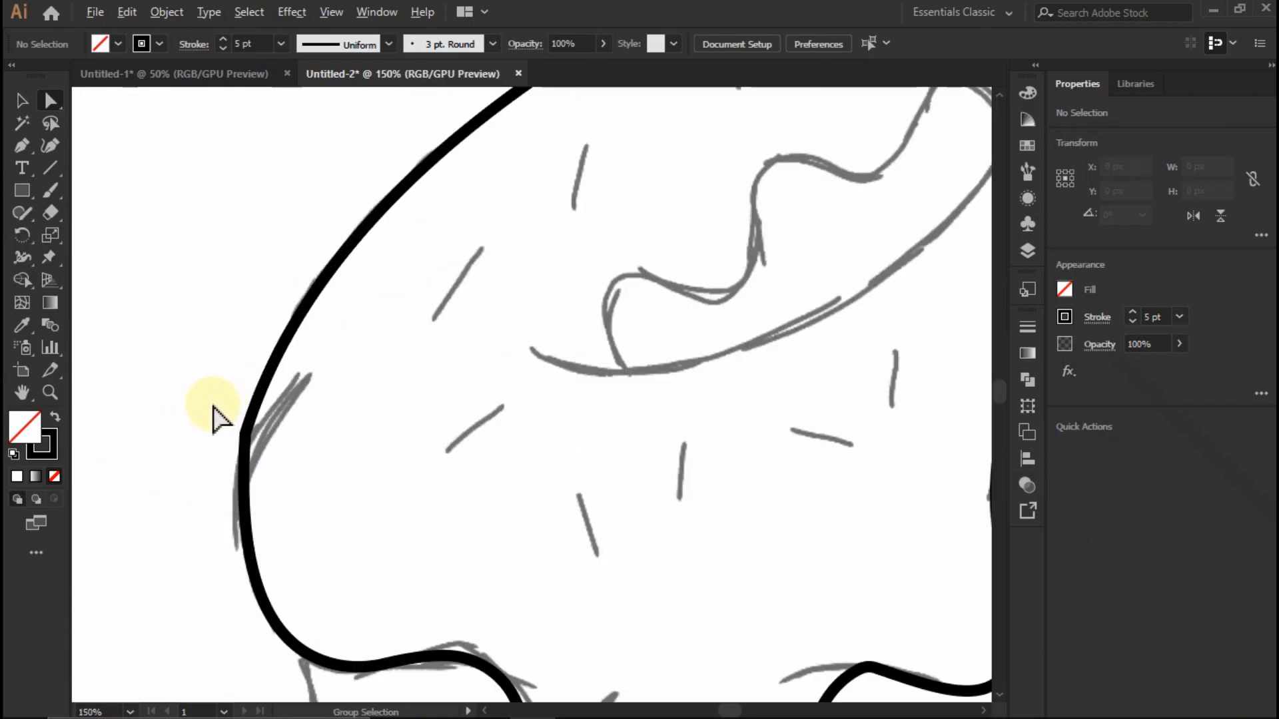
# - Round the corner on the icing's left edge where the long upper curve meets the lower left curve
pyautogui.click(243, 433)
pyautogui.moveTo(262, 442); pyautogui.dragTo(579, 486)
pyautogui.click(400, 423)
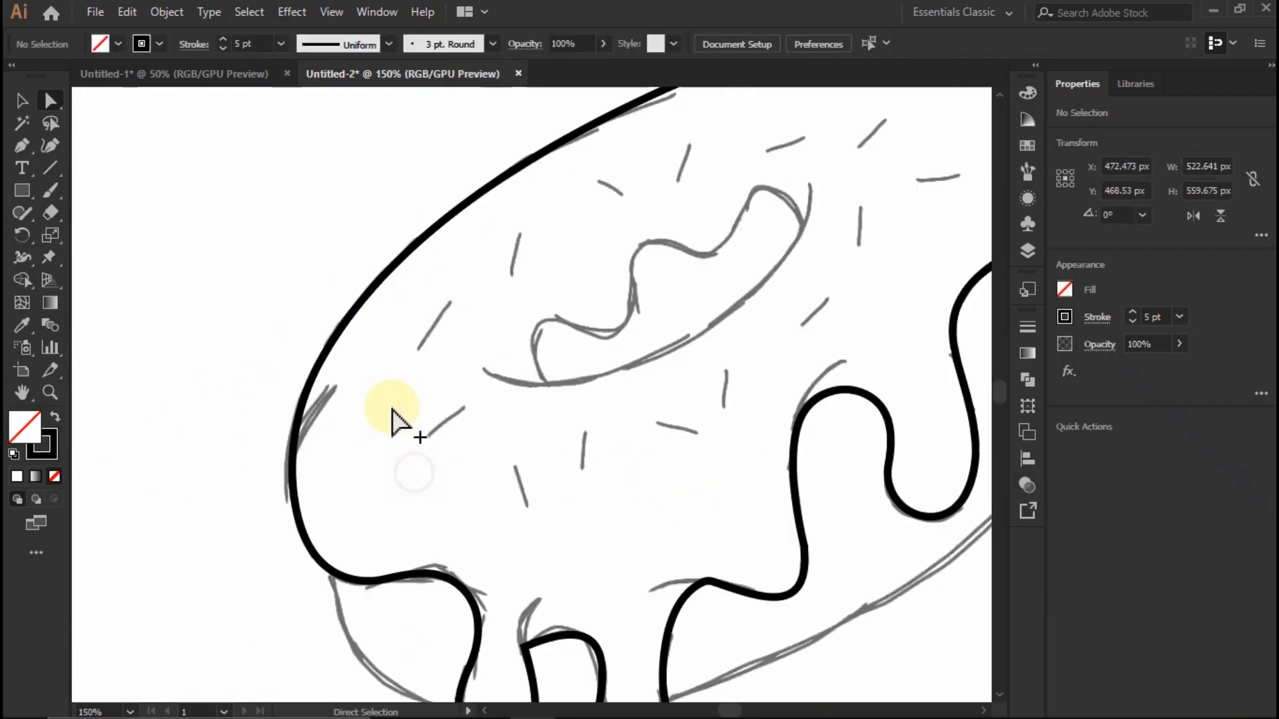
pyautogui.click(497, 533)
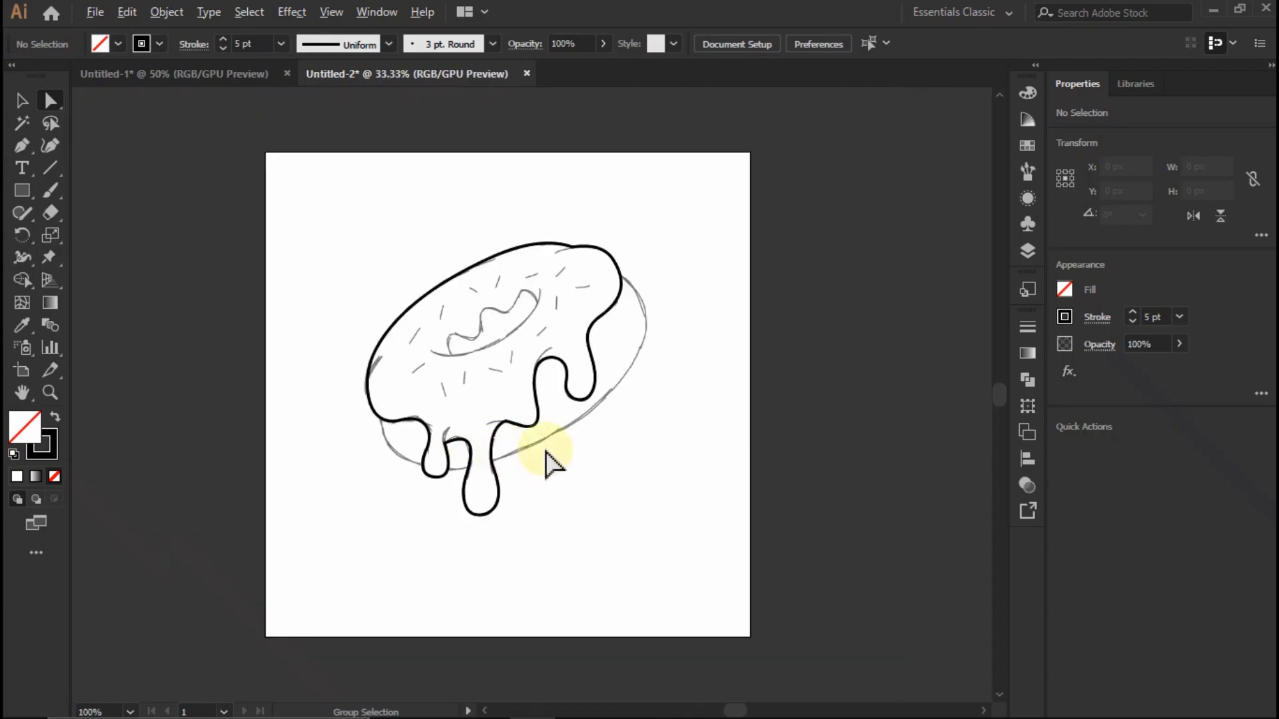
# - Draw the donut base's lower curve with the Pen tool, from the icing's left edge under the drips to the base's right side
pyautogui.click(22, 145)
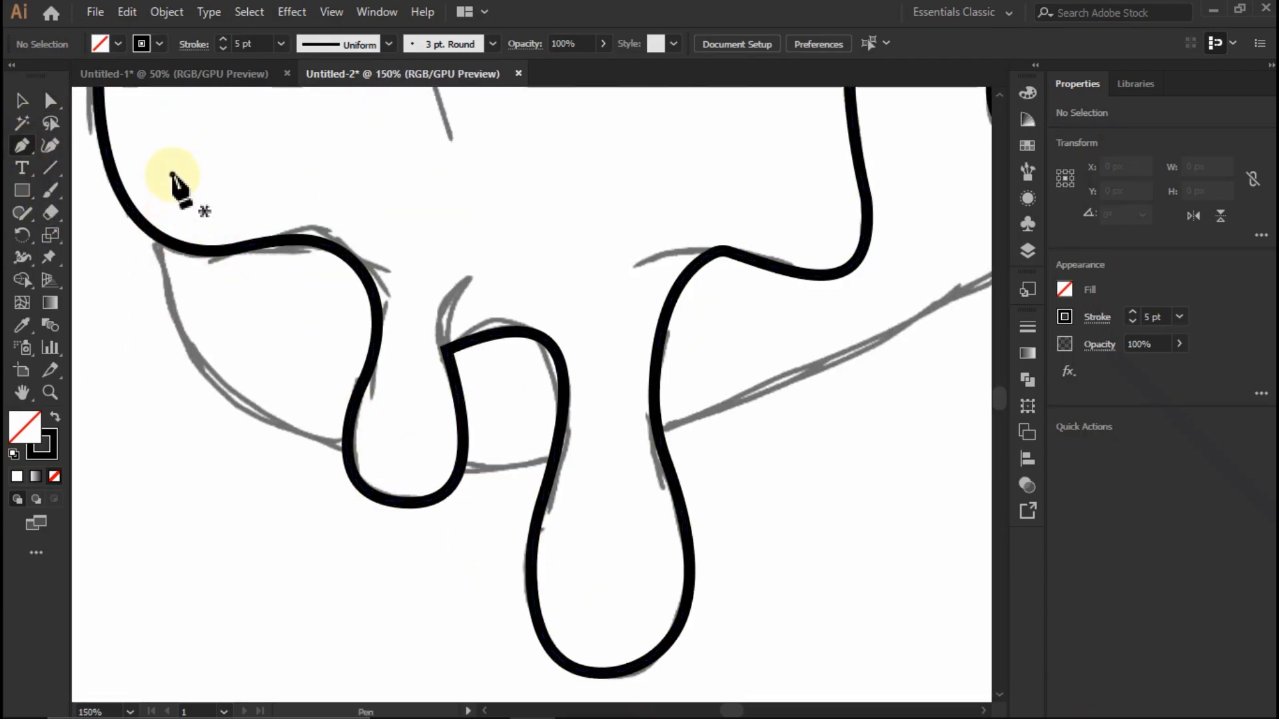
pyautogui.click(171, 173)
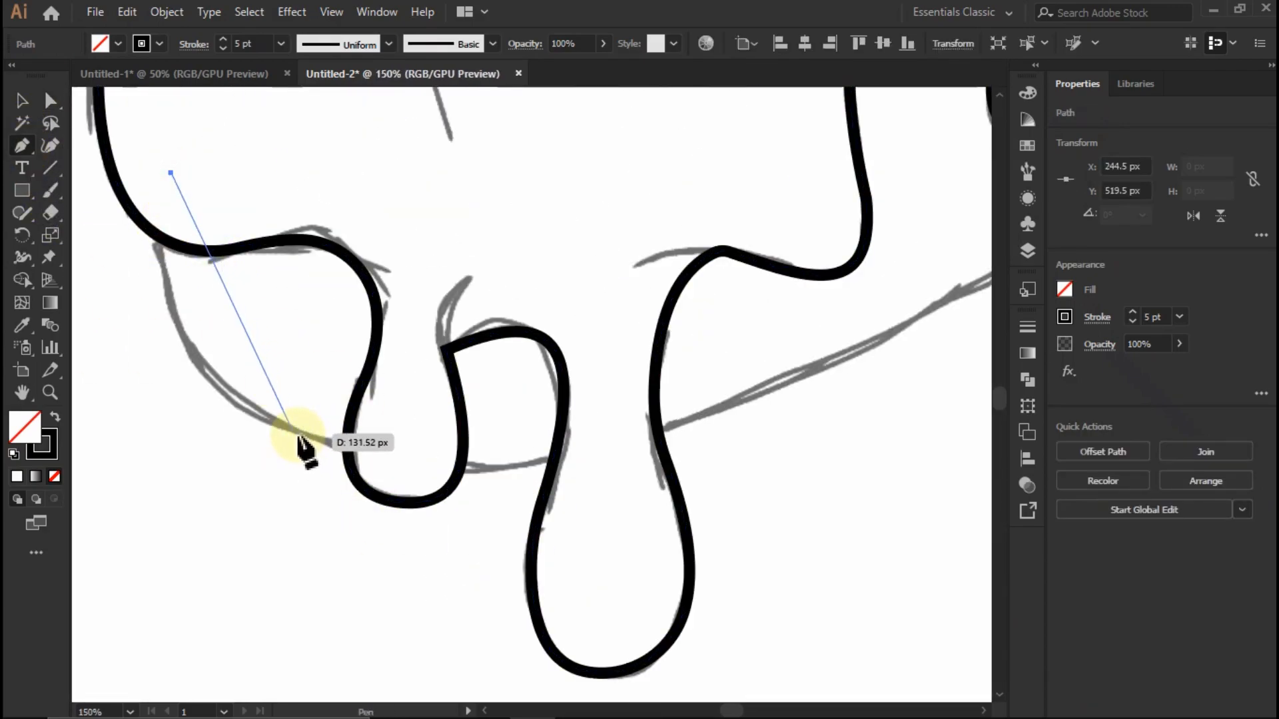
pyautogui.moveTo(515, 466); pyautogui.dragTo(233, 399)
pyautogui.scroll(-3, 234, 400)
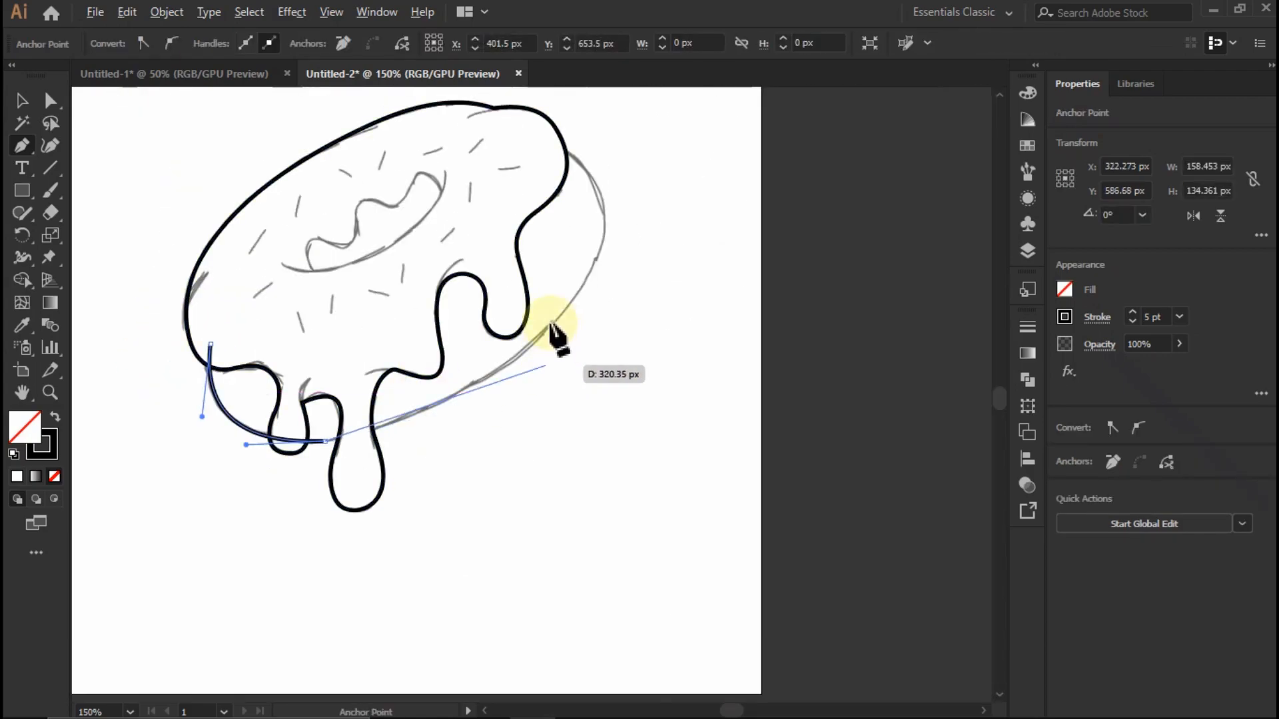
pyautogui.scroll(1, 555, 280)
pyautogui.click(614, 280)
pyautogui.moveTo(442, 398); pyautogui.dragTo(491, 424)
# - Continue the base outline around its right side into the icing and close it with a straight edge, about 539 by 412 px overall
pyautogui.scroll(-1, 503, 423)
pyautogui.scroll(2, 586, 251)
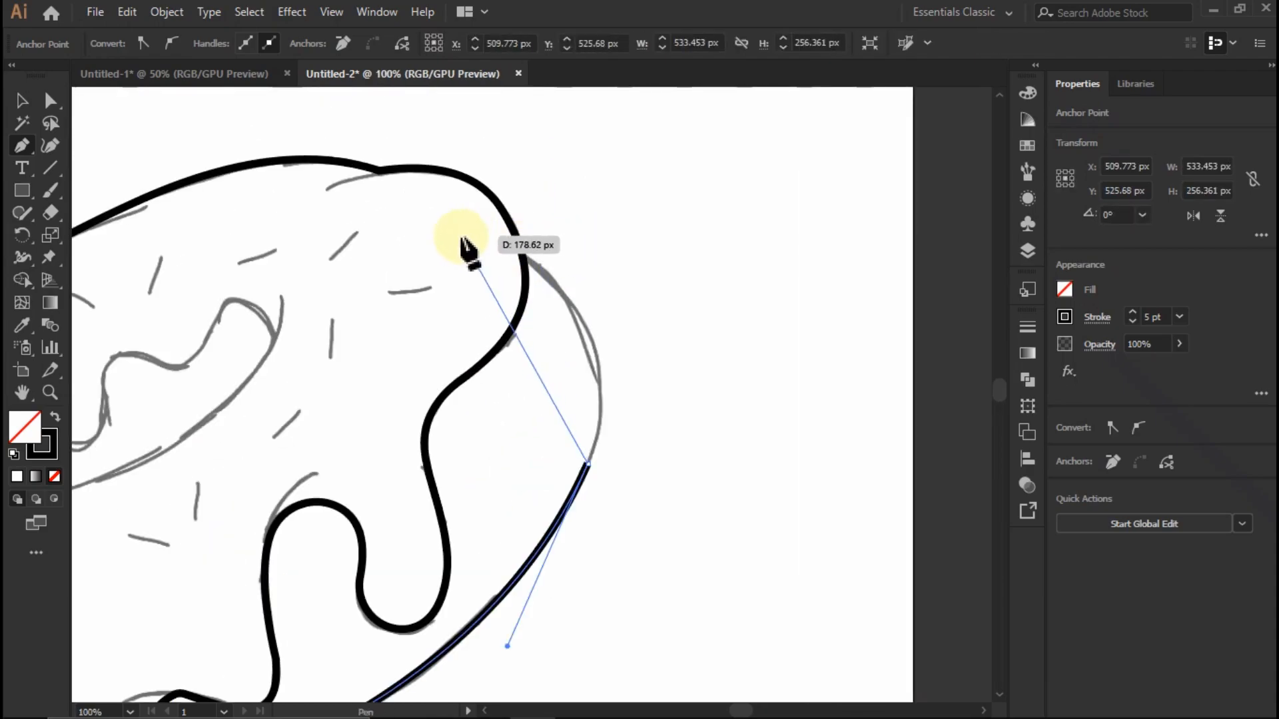
pyautogui.click(459, 236)
pyautogui.moveTo(522, 345); pyautogui.dragTo(591, 314)
pyautogui.scroll(-2, 603, 323)
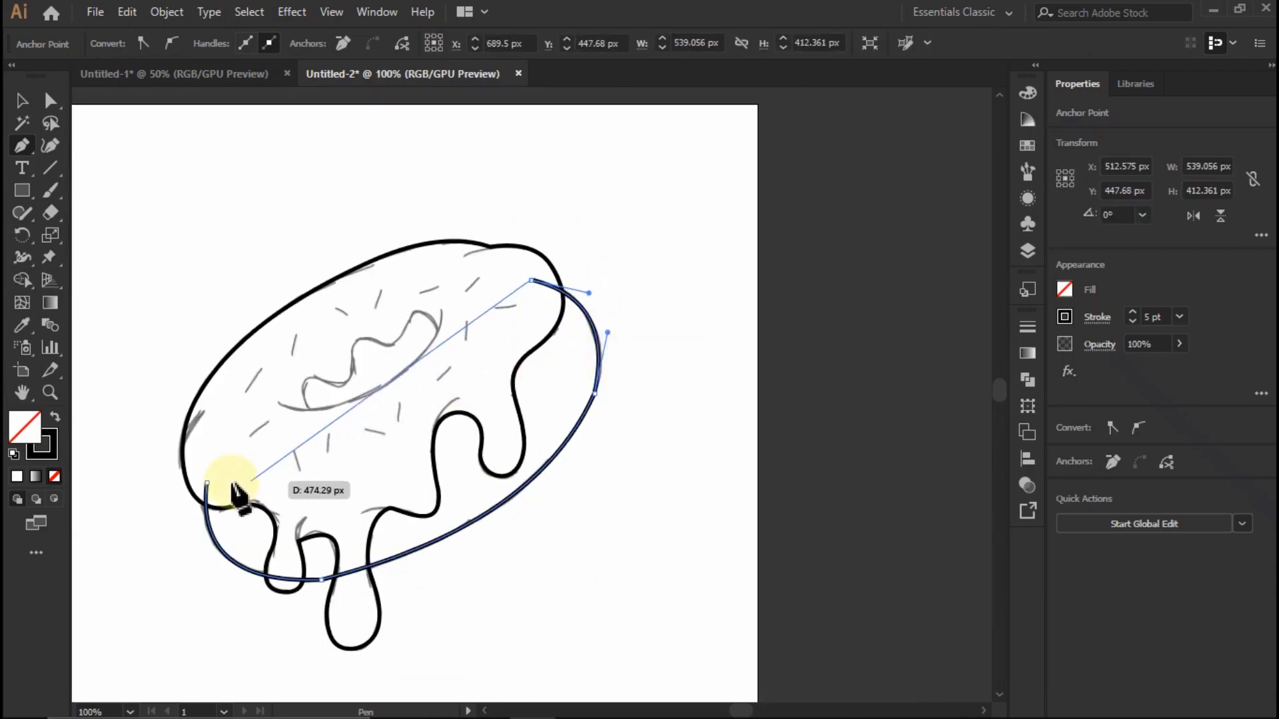
pyautogui.click(211, 490)
# - Refine the donut base's lower-left and right curves with the Direct Selection tool so they follow the sketch
pyautogui.click(50, 100)
pyautogui.scroll(3, 322, 557)
pyautogui.click(380, 423)
pyautogui.click(353, 462)
pyautogui.moveTo(355, 444); pyautogui.dragTo(385, 214)
pyautogui.click(403, 249)
pyautogui.scroll(-3, 419, 406)
pyautogui.scroll(3, 688, 265)
pyautogui.moveTo(684, 186); pyautogui.dragTo(593, 239)
pyautogui.click(528, 234)
pyautogui.scroll(-3, 528, 280)
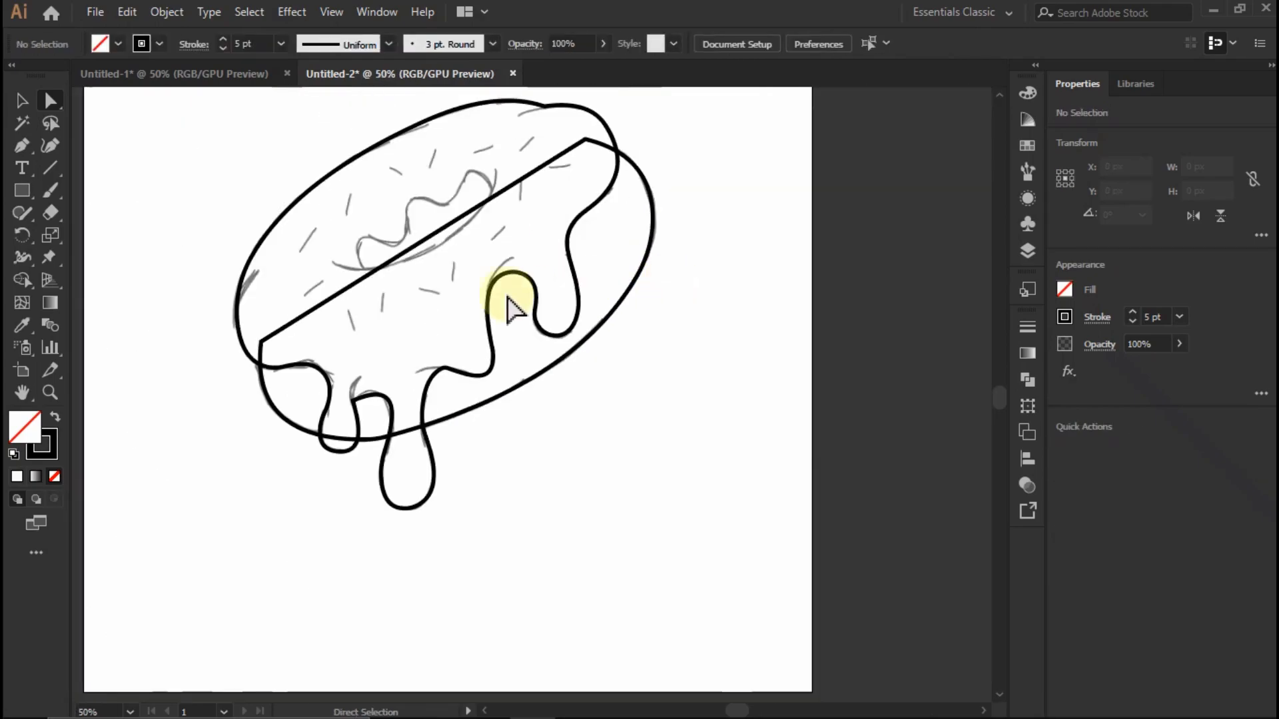
# - Select the icing and base outlines and merge the overlapping regions into the icing and its drips with the Shape Builder tool
pyautogui.hotkey('alt', 'v')
pyautogui.click(815, 386)
pyautogui.scroll(1, 517, 281)
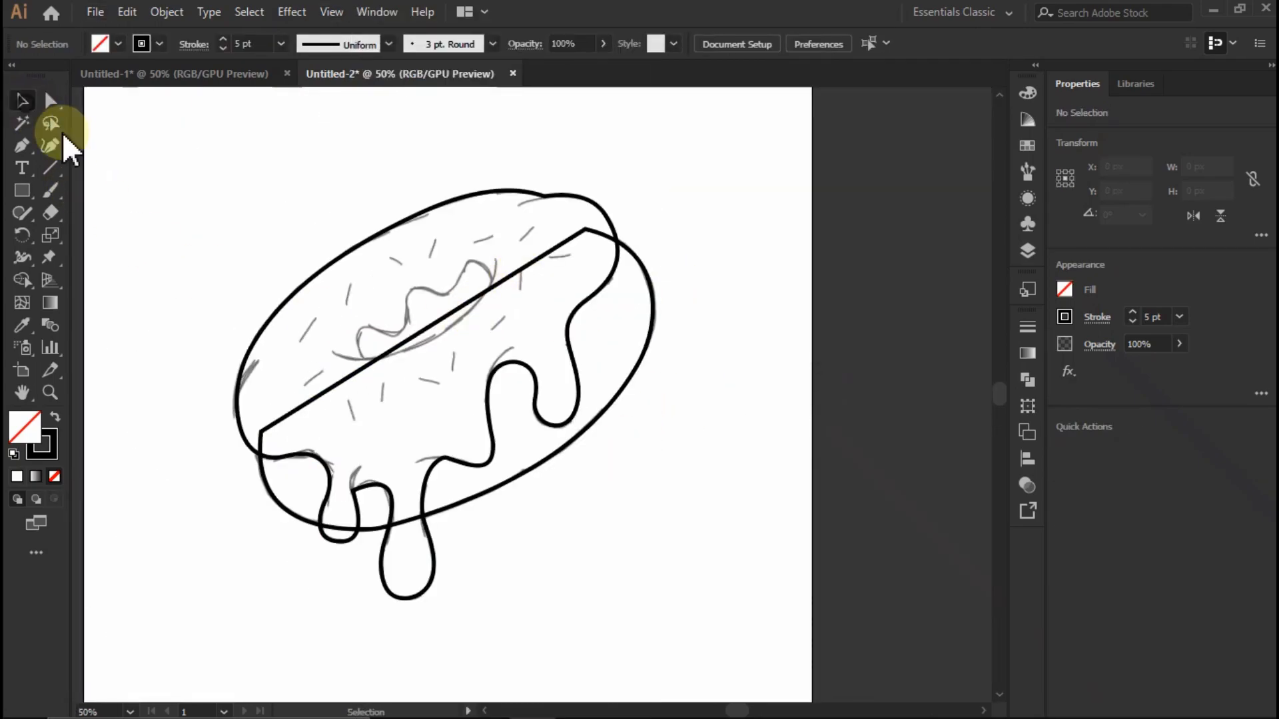
pyautogui.click(27, 103)
pyautogui.moveTo(642, 184); pyautogui.dragTo(567, 295)
pyautogui.moveTo(245, 580); pyautogui.dragTo(245, 581)
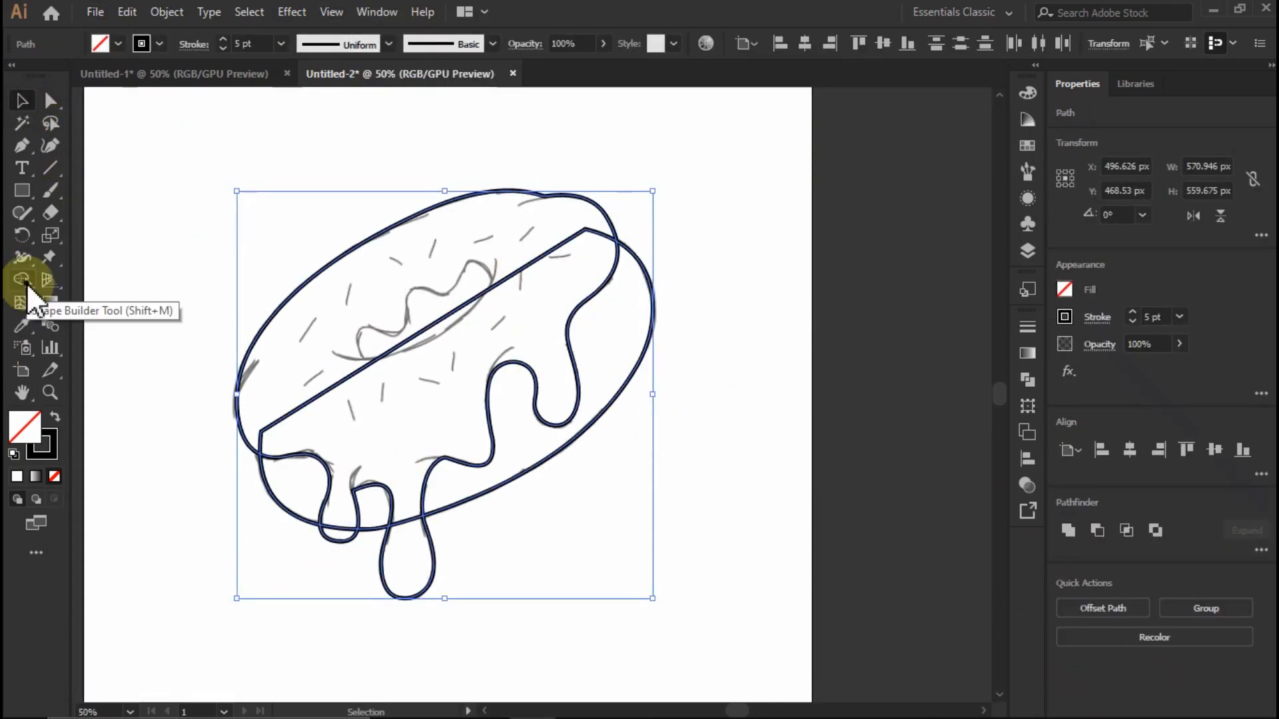
pyautogui.click(27, 283)
pyautogui.scroll(1, 339, 464)
pyautogui.moveTo(329, 316); pyautogui.dragTo(403, 382)
pyautogui.moveTo(419, 499); pyautogui.dragTo(427, 580)
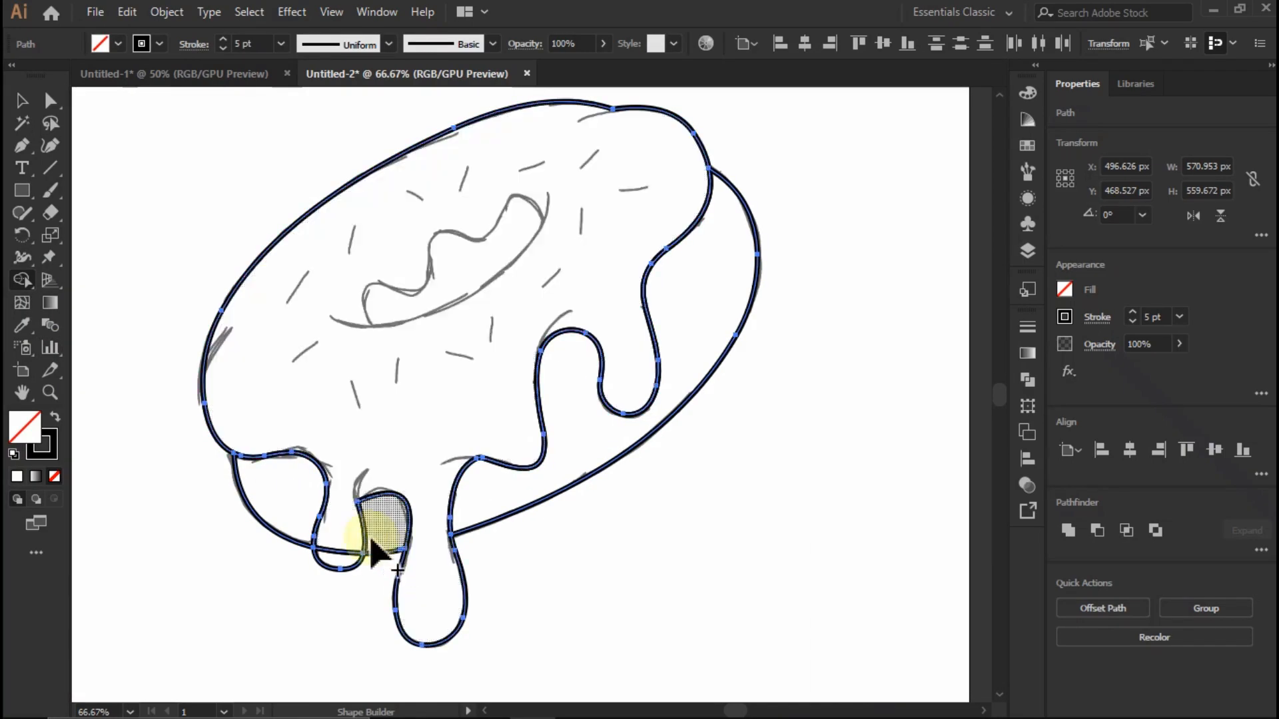
pyautogui.scroll(-1, 373, 543)
# - Try moving one of the rebuilt donut shapes aside, and undo the move
pyautogui.click(25, 102)
pyautogui.click(217, 260)
pyautogui.moveTo(521, 507); pyautogui.dragTo(592, 573)
pyautogui.hotkey('ctrl', 'z')
pyautogui.scroll(-1, 571, 558)
pyautogui.scroll(1, 603, 308)
pyautogui.scroll(-1, 427, 459)
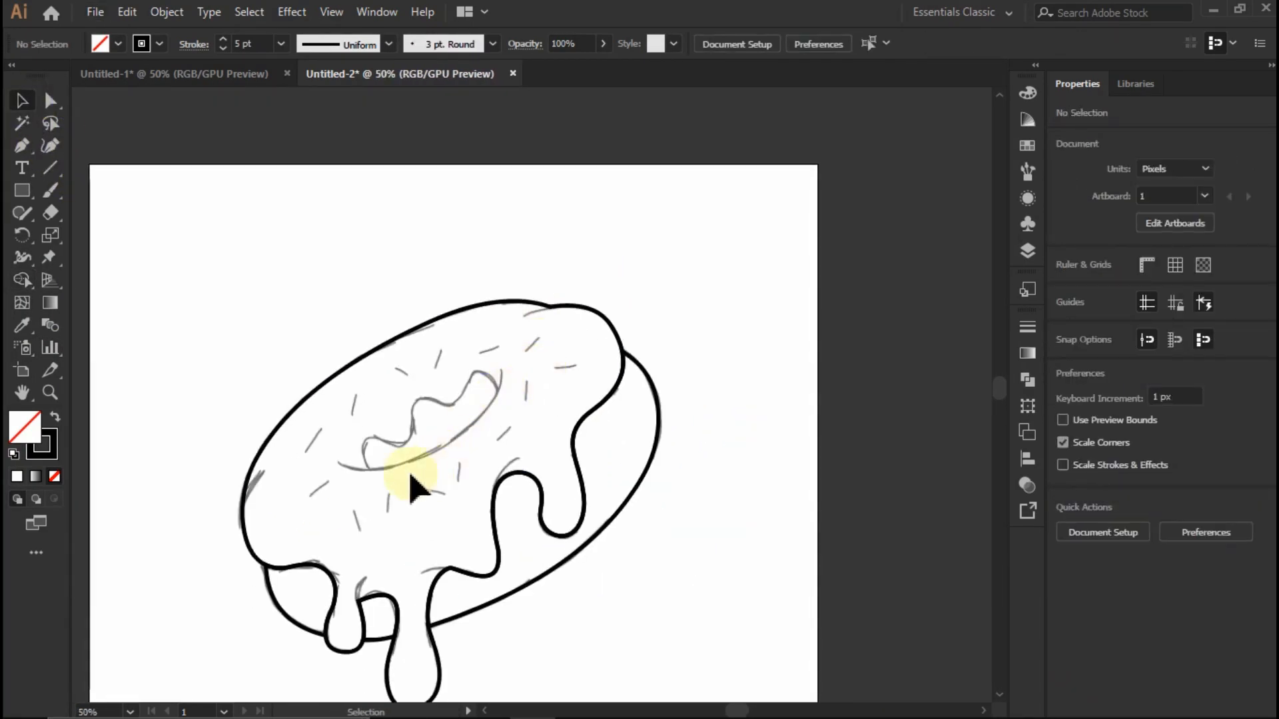
# - Try drawing the crease at the icing's top notch with a tapered width profile preset, and undo the line
pyautogui.click(19, 148)
pyautogui.scroll(4, 565, 294)
pyautogui.click(353, 45)
pyautogui.click(360, 167)
pyautogui.click(199, 44)
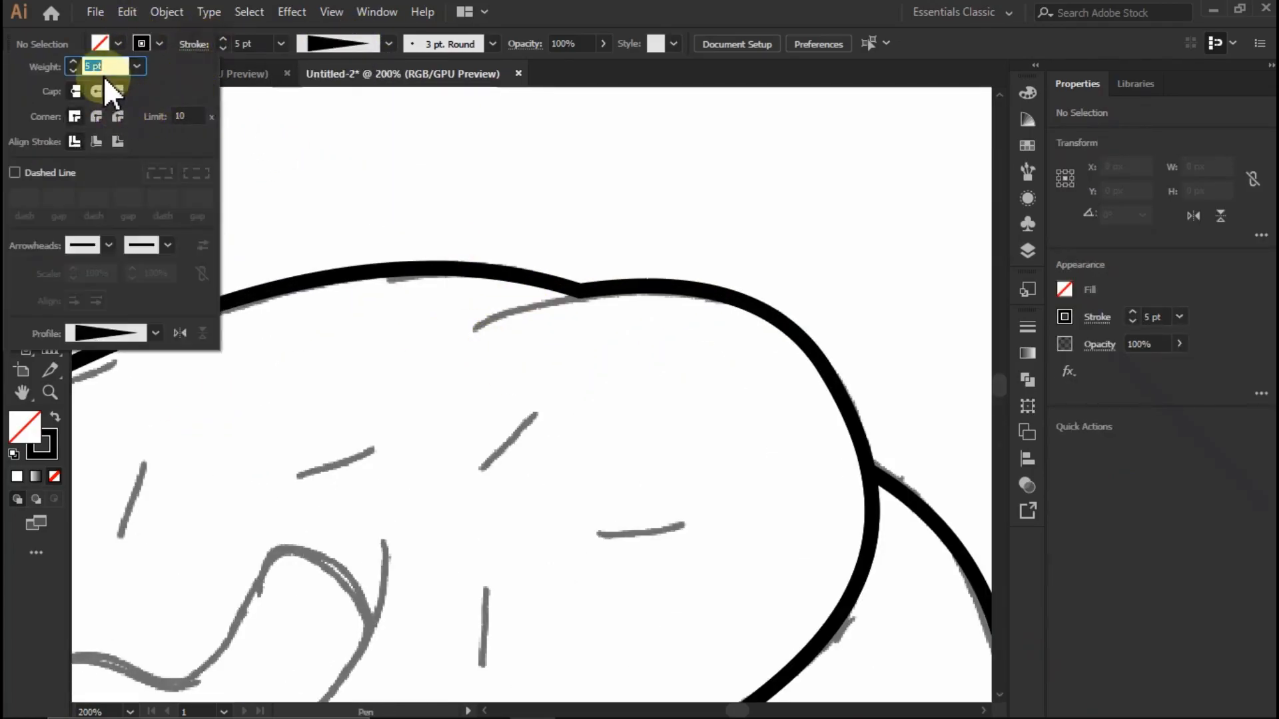
pyautogui.click(585, 32)
pyautogui.click(638, 181)
pyautogui.moveTo(471, 185); pyautogui.dragTo(469, 218)
pyautogui.hotkey('ctrl', 'z')
pyautogui.hotkey('ctrl', 'z')
# - Draw a curved crease about 39 by 18 px inward from the notch on the icing's top edge, with a 5 pt stroke
pyautogui.scroll(1, 466, 316)
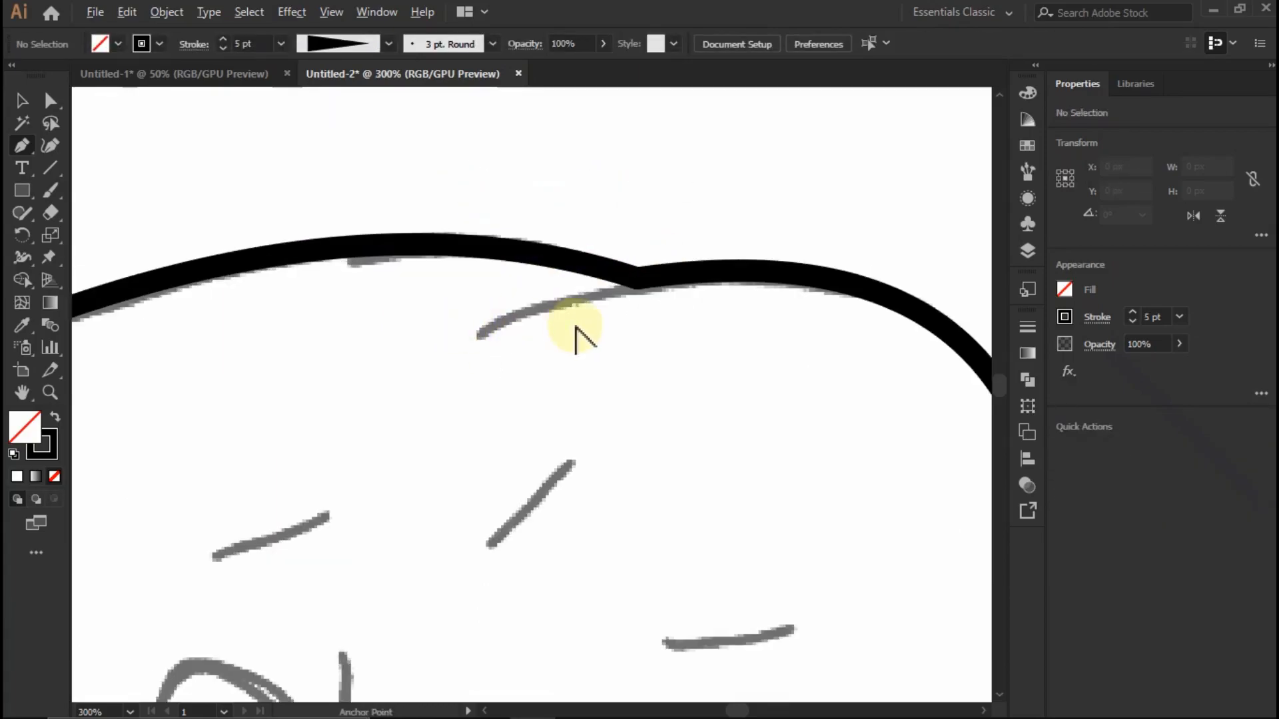
pyautogui.scroll(2, 573, 330)
pyautogui.click(707, 230)
pyautogui.moveTo(369, 387)
pyautogui.mouseDown()
pyautogui.moveTo(551, 323)
pyautogui.moveTo(490, 309)
pyautogui.mouseUp()
pyautogui.press('v')
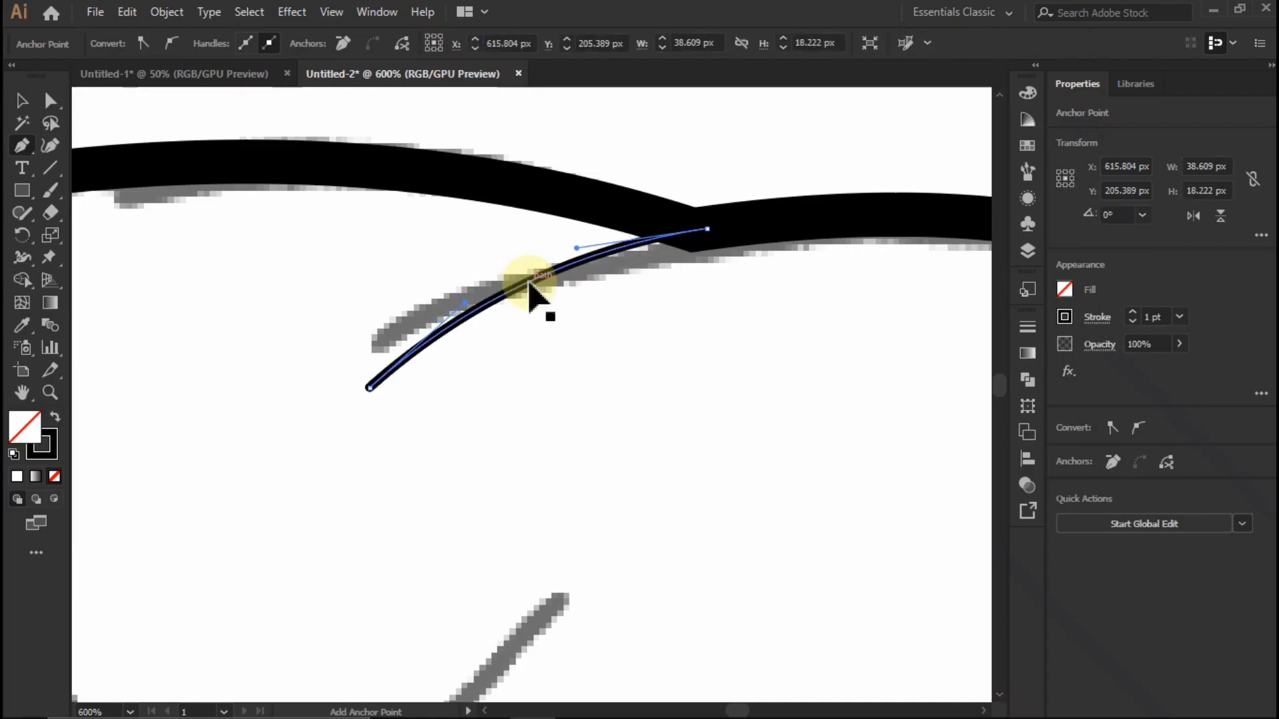
pyautogui.scroll(-2, 535, 291)
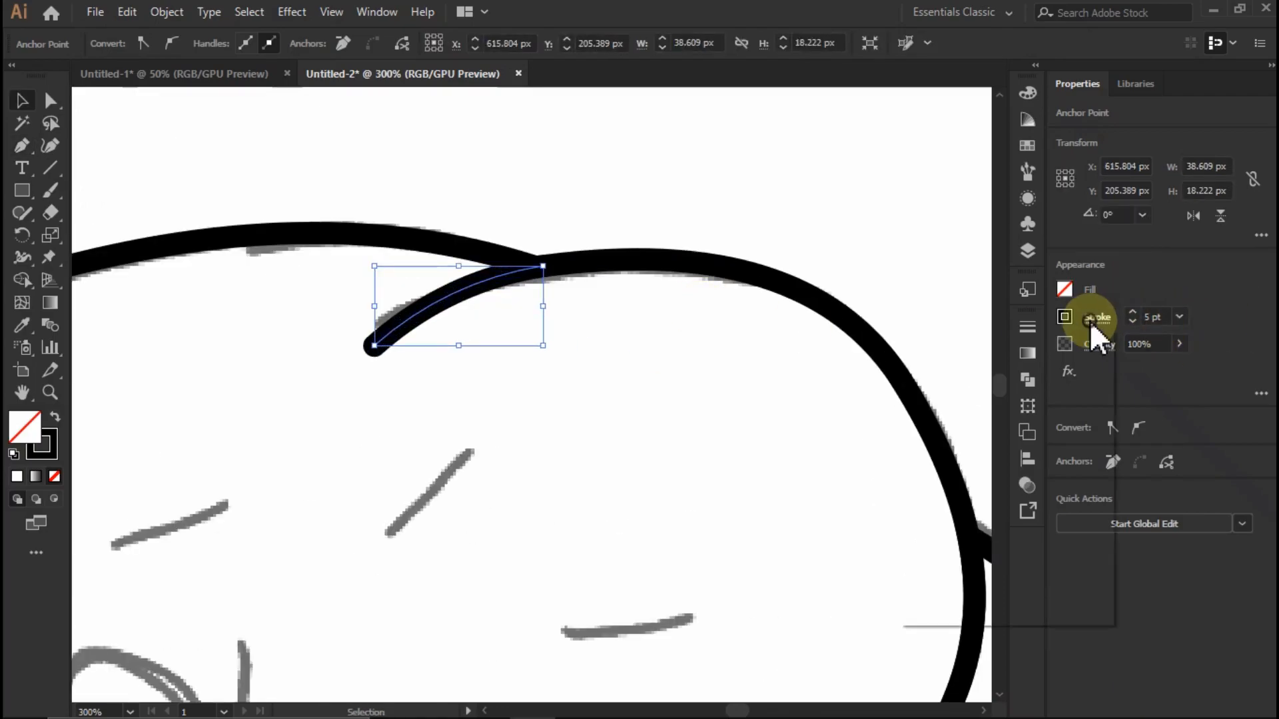
# - Apply the triangular tapered width profile to the stroke of the crease at the icing's top notch
pyautogui.click(1090, 318)
pyautogui.click(982, 598)
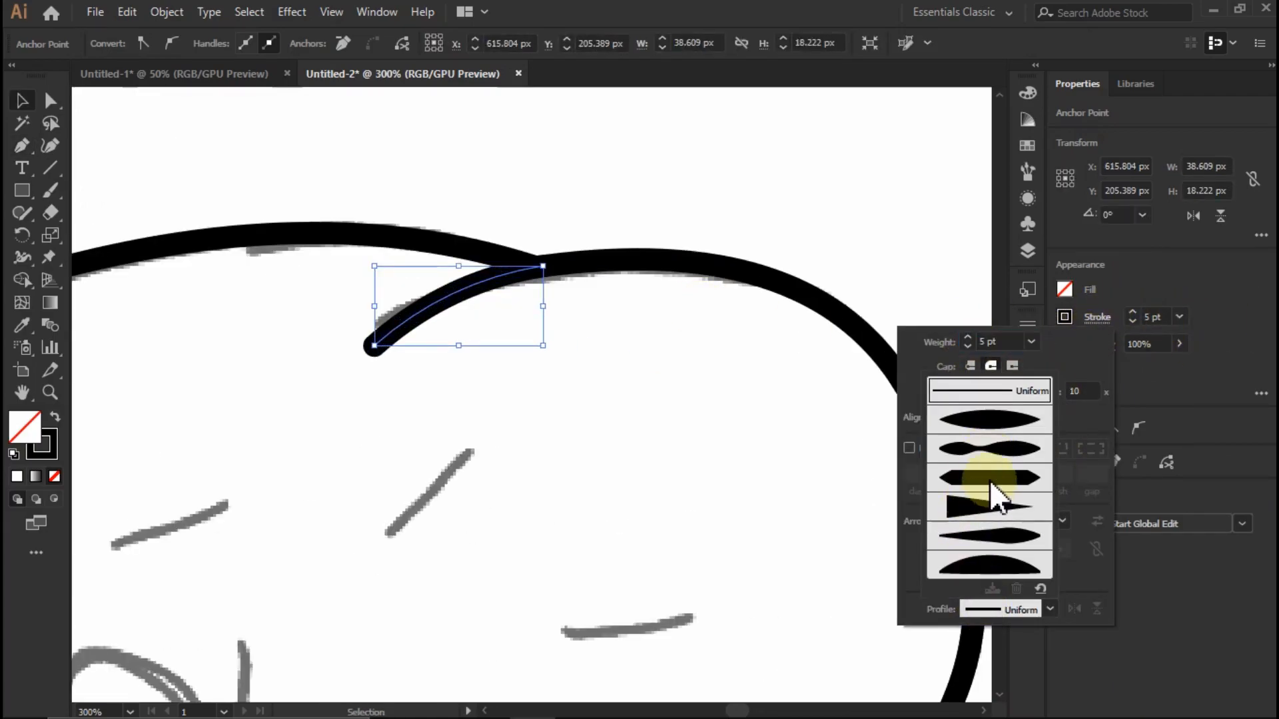
pyautogui.click(993, 504)
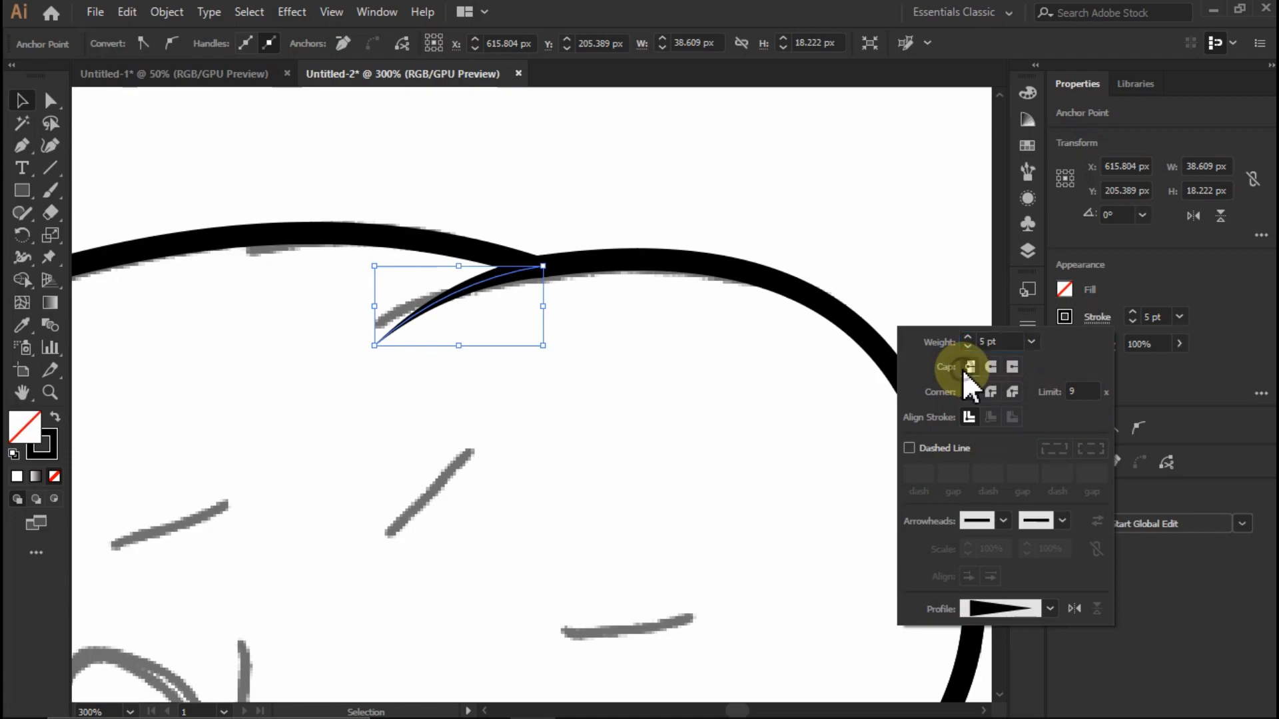
pyautogui.click(553, 361)
# - Reposition the top crease against the icing's outline and lengthen its tapered end past the sketched line
pyautogui.click(444, 296)
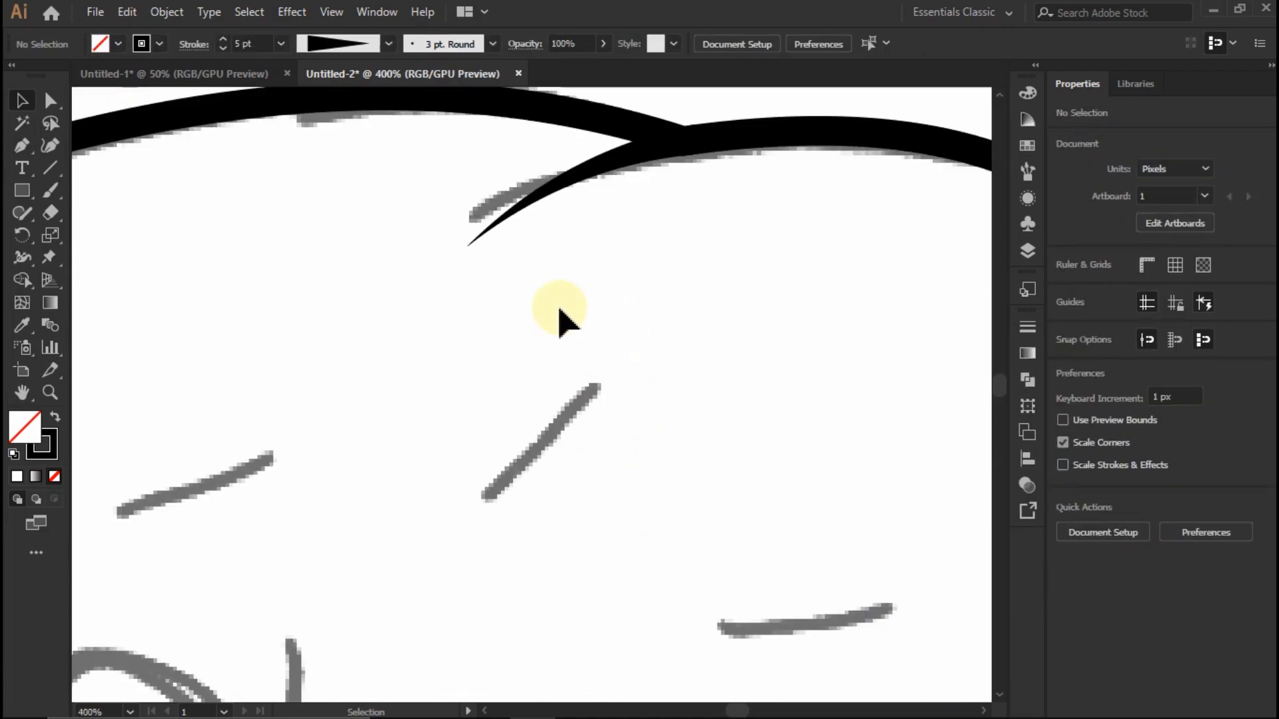
pyautogui.click(490, 240)
pyautogui.moveTo(468, 246)
pyautogui.mouseDown()
pyautogui.moveTo(371, 294)
pyautogui.moveTo(417, 280)
pyautogui.mouseUp()
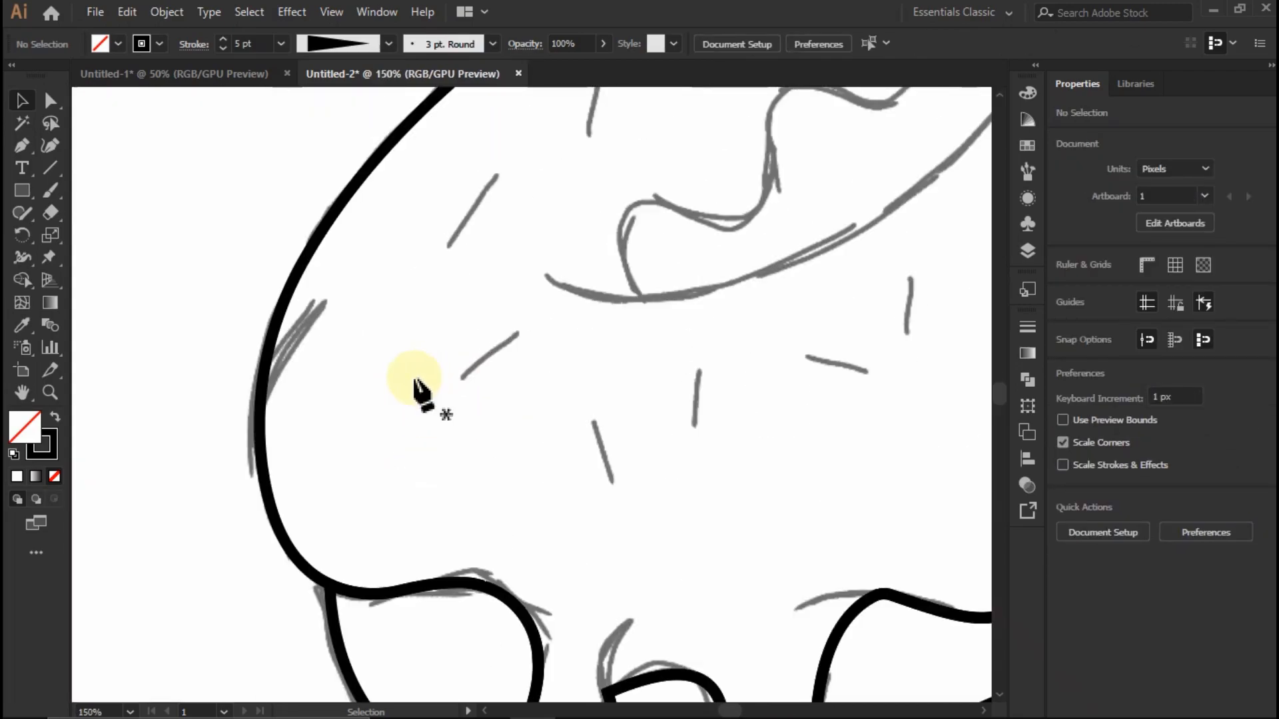
# - Draw a curved crease about 13 by 36 px rising from the small peak between the two left drips
pyautogui.scroll(-2, 420, 386)
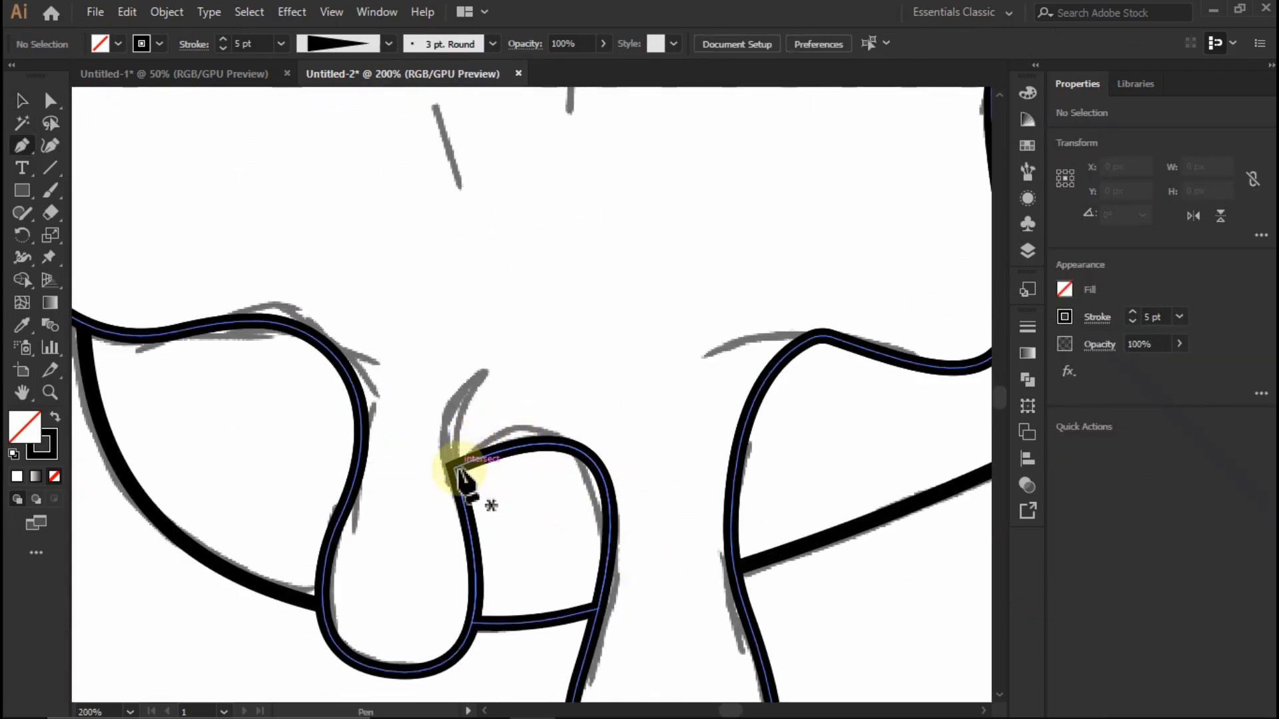
pyautogui.scroll(3, 474, 488)
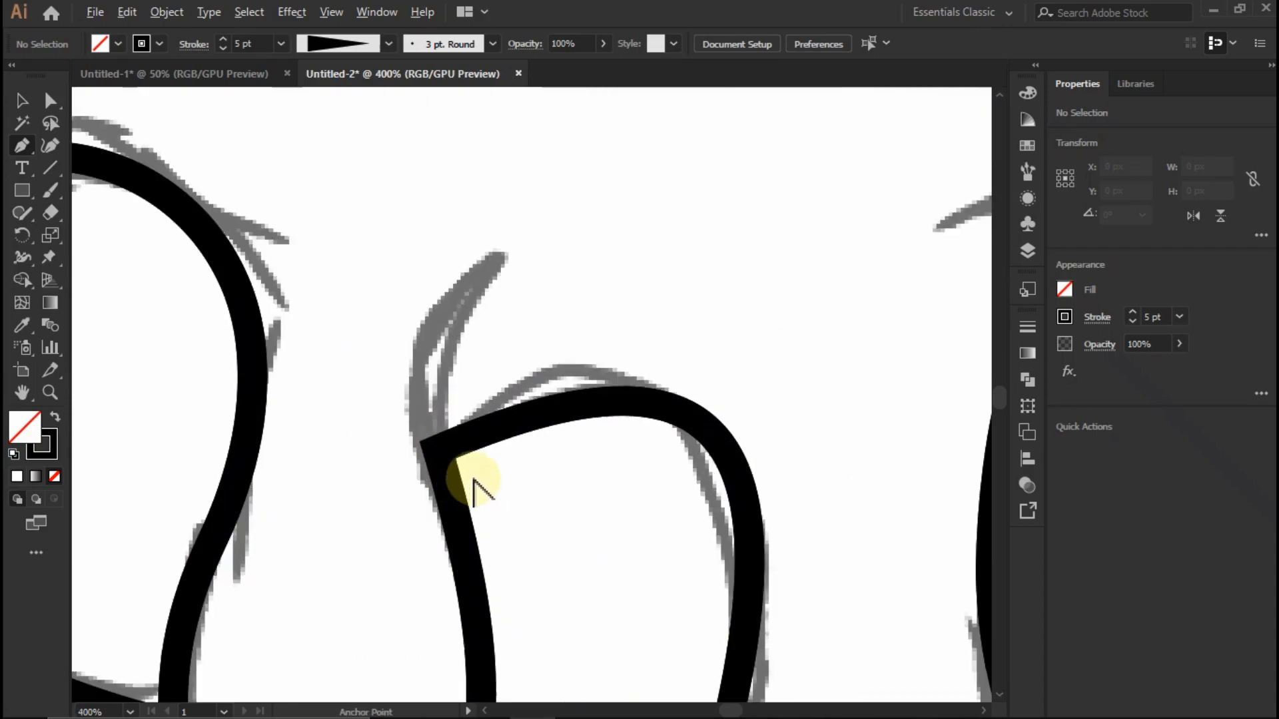
pyautogui.click(422, 440)
pyautogui.scroll(-2, 455, 371)
pyautogui.click(431, 325)
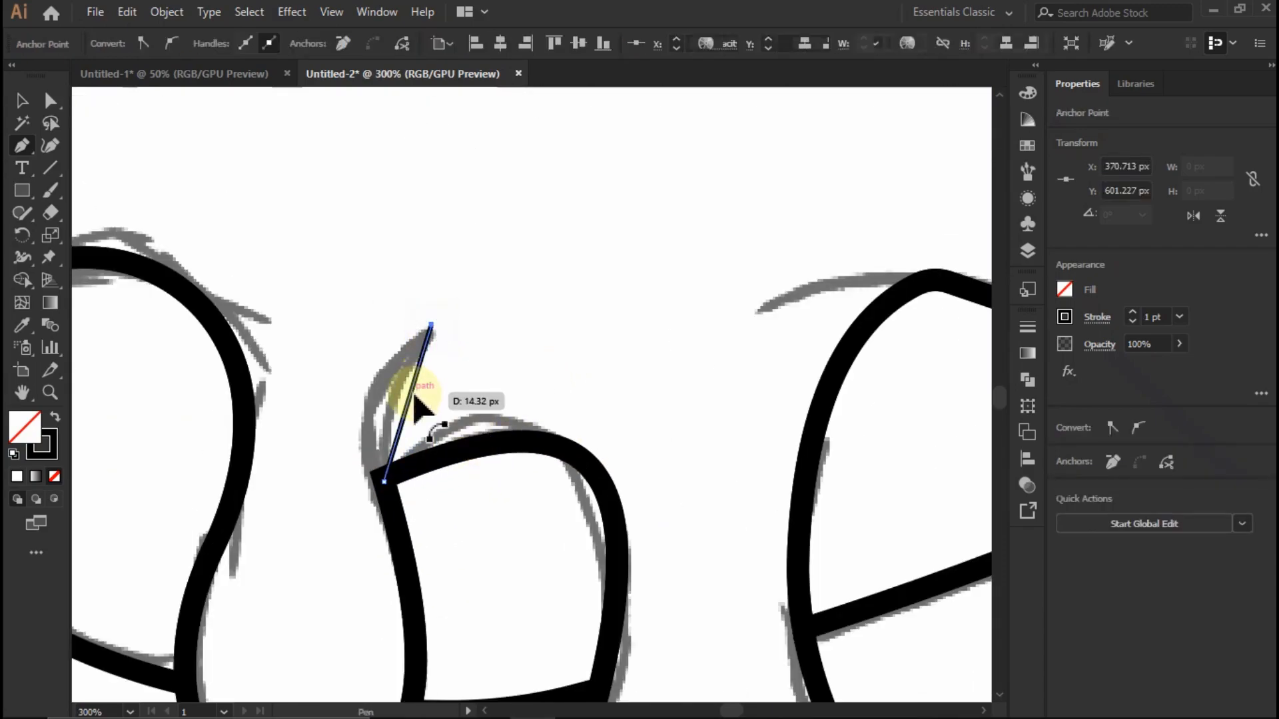
pyautogui.moveTo(378, 393); pyautogui.dragTo(374, 391)
# - Match the stroke of the crease at the small peak to the icing's 5 pt outline
pyautogui.moveTo(574, 383); pyautogui.dragTo(481, 391)
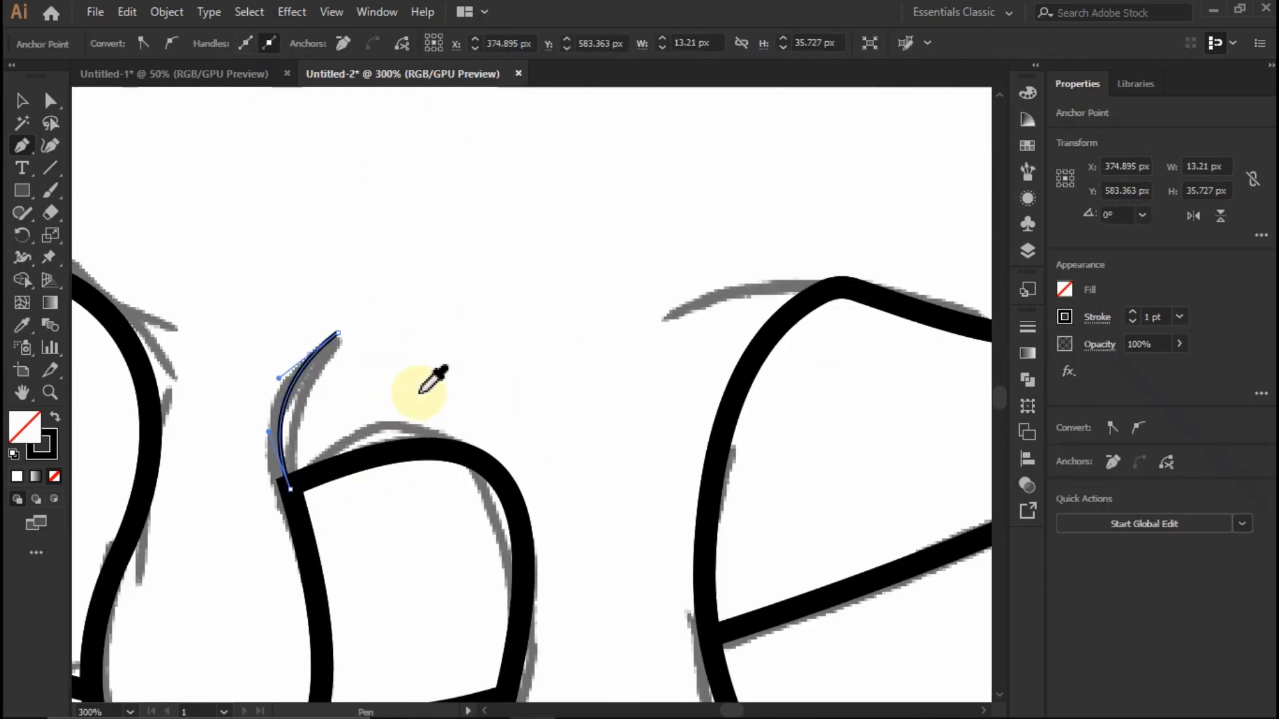
pyautogui.scroll(-3, 417, 395)
pyautogui.scroll(5, 653, 160)
pyautogui.click(706, 134)
pyautogui.scroll(-2, 508, 328)
pyautogui.scroll(5, 461, 503)
pyautogui.scroll(-3, 443, 366)
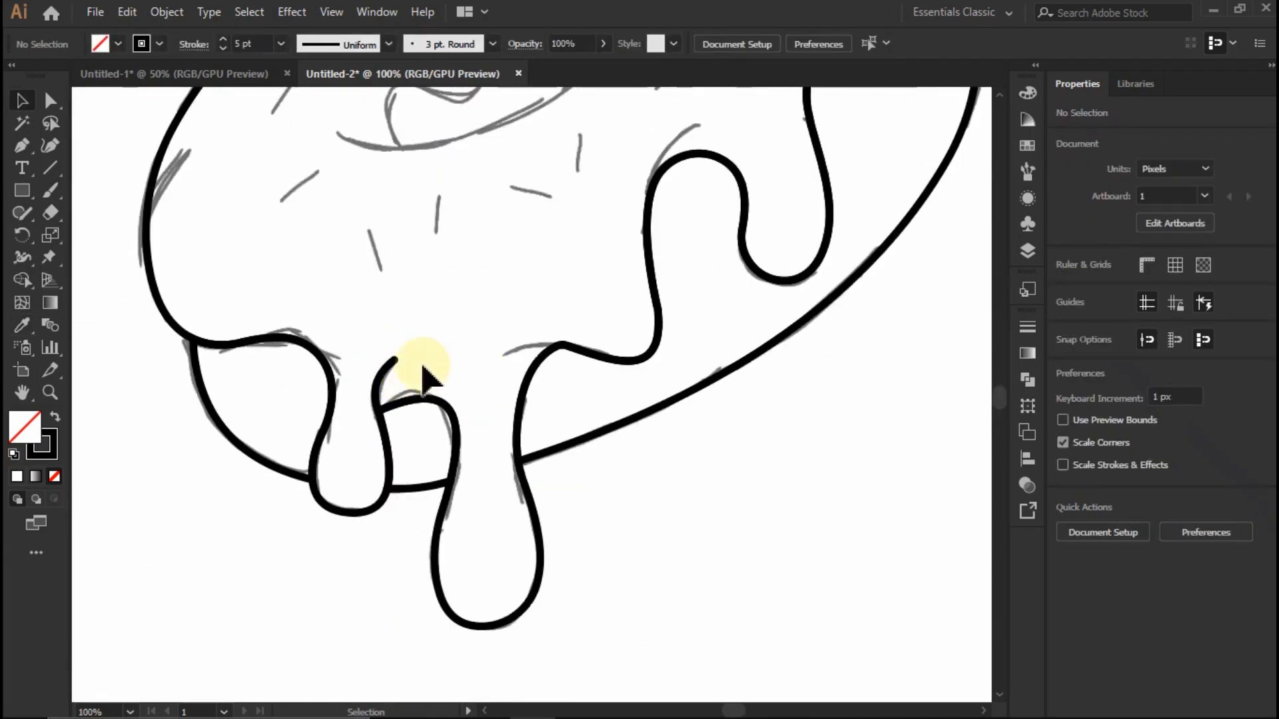
# - Try Width Profile 1 and Width Profile 5 on the crease at the small peak
pyautogui.scroll(2, 393, 373)
pyautogui.click(361, 44)
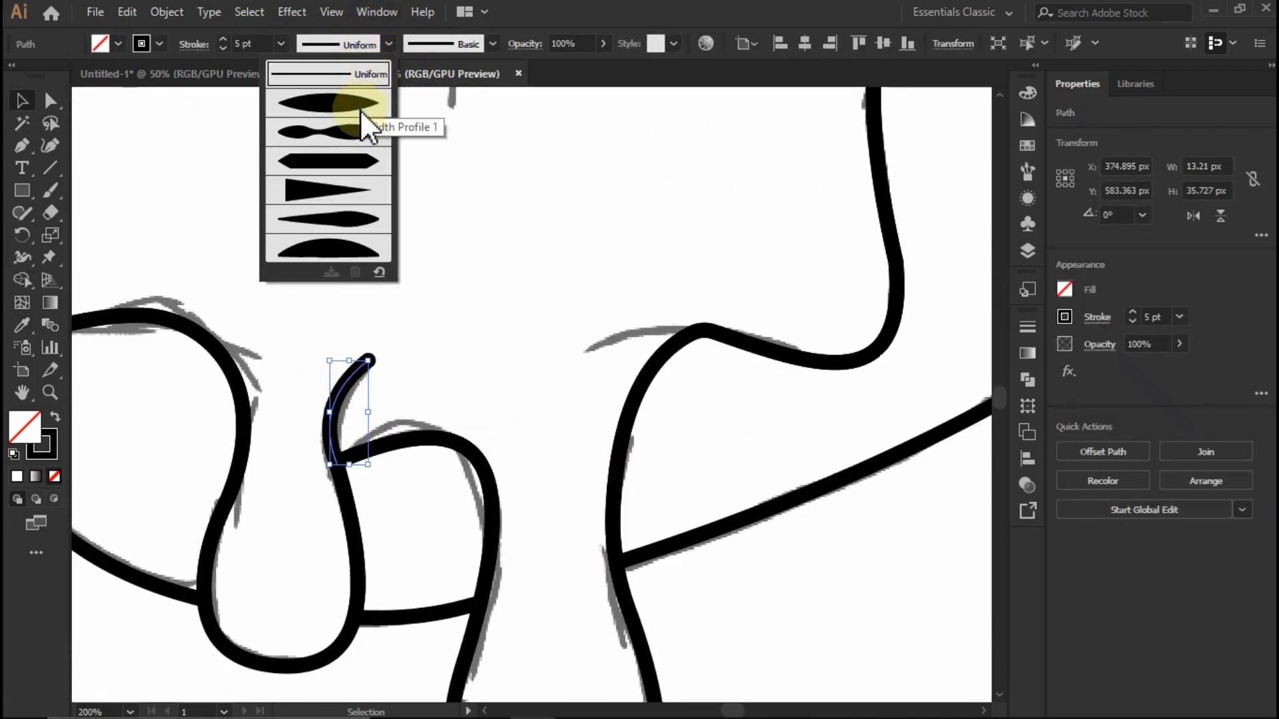
pyautogui.click(360, 108)
pyautogui.click(363, 45)
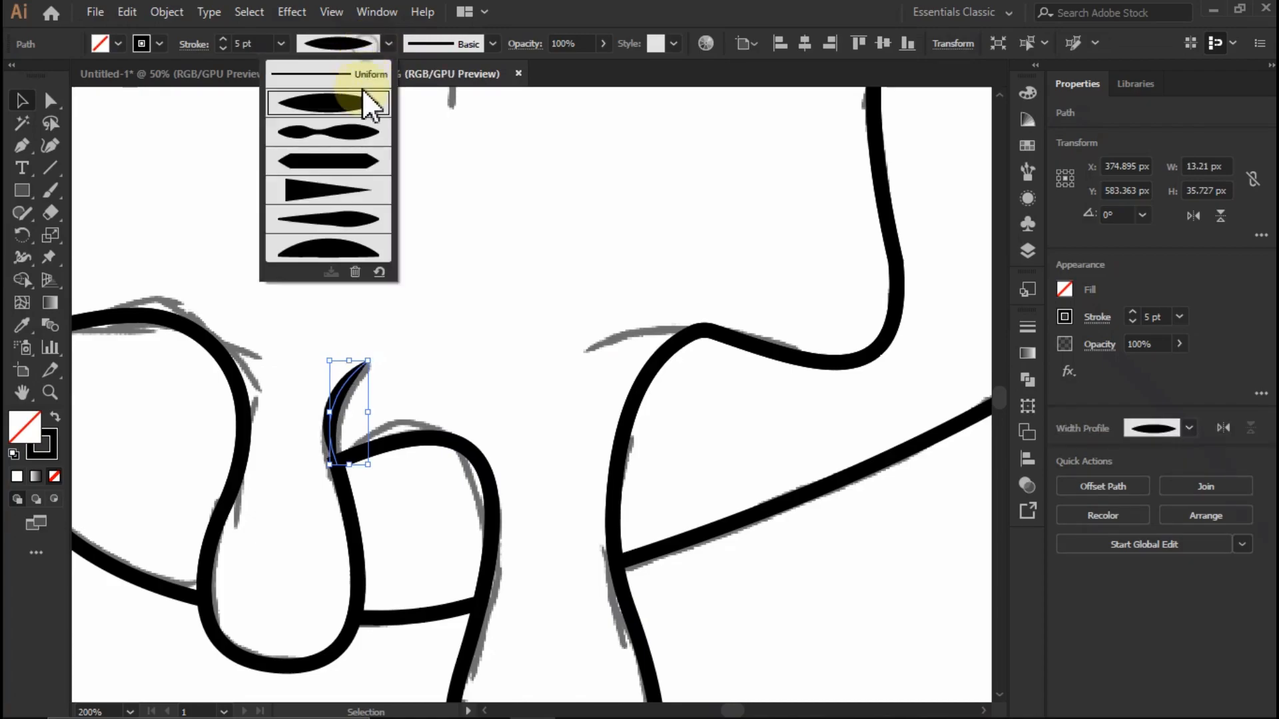
pyautogui.click(353, 222)
# - Apply the triangular tapered width profile to the crease at the small peak between the left drips
pyautogui.click(363, 44)
pyautogui.click(342, 192)
pyautogui.click(448, 294)
pyautogui.scroll(3, 348, 416)
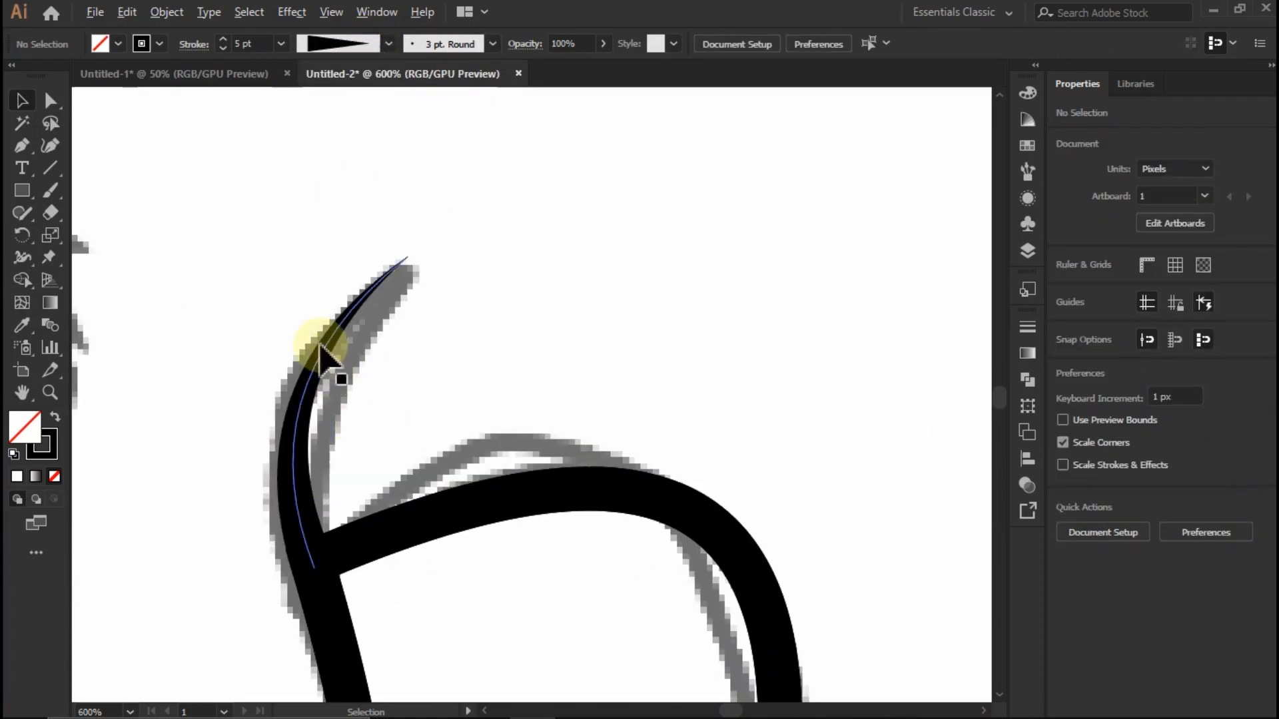
pyautogui.scroll(-3, 331, 359)
pyautogui.scroll(1, 712, 376)
# - Draw a curved 5 pt crease about 44 by 12 px extending inward from the bump to the right of the long drip
pyautogui.press('p')
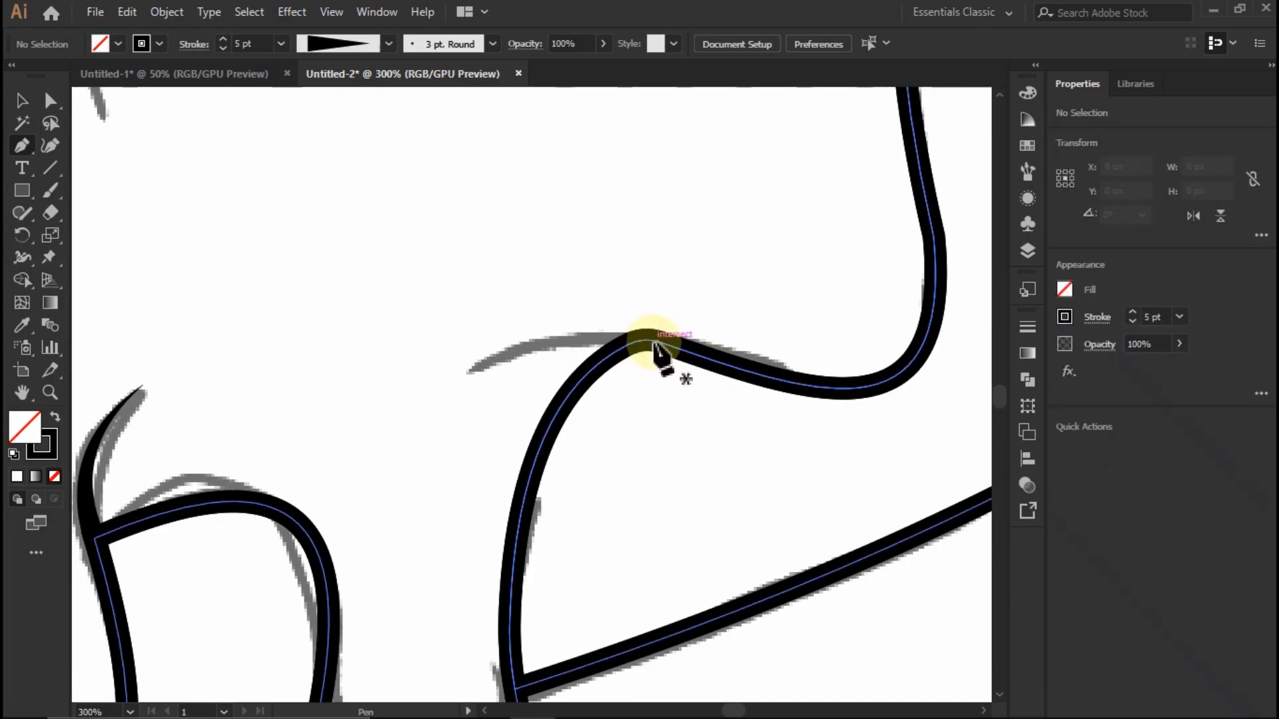
pyautogui.moveTo(653, 342); pyautogui.dragTo(461, 384)
pyautogui.moveTo(540, 345); pyautogui.dragTo(541, 345)
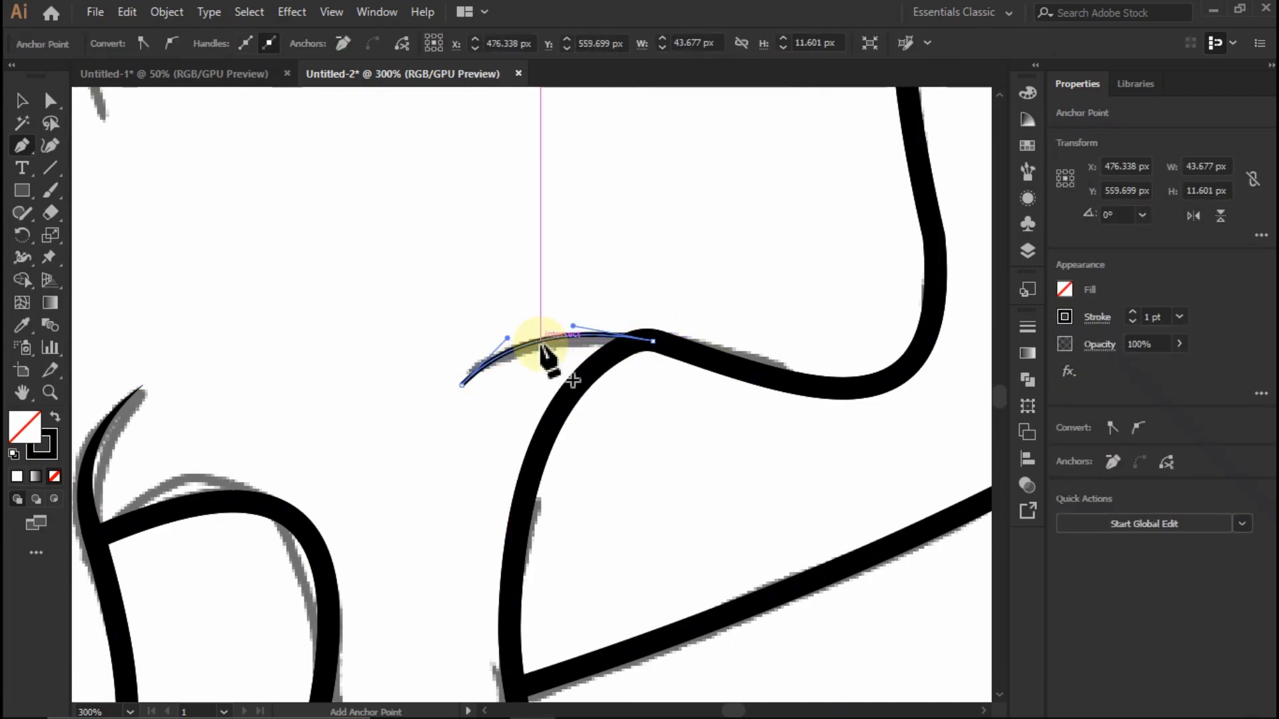
pyautogui.press('i')
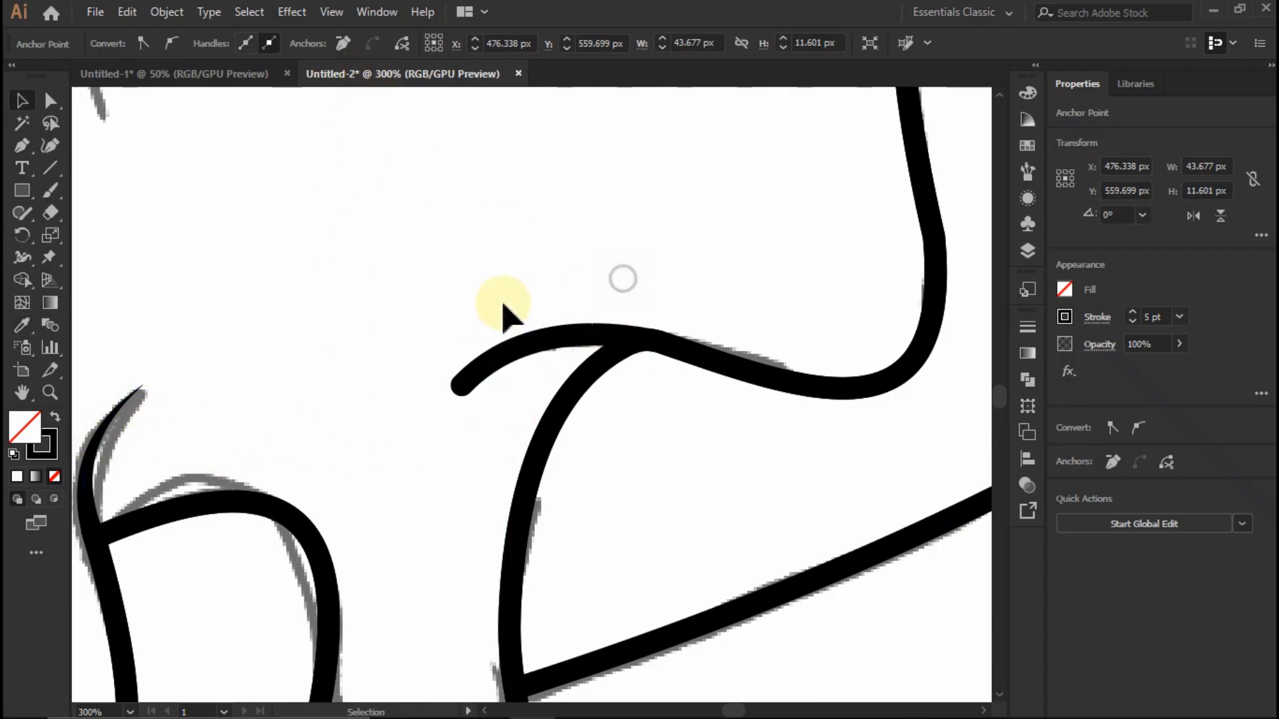
# - Apply the triangular tapered width profile to the crease beside the long drip
pyautogui.click(501, 353)
pyautogui.click(388, 43)
pyautogui.click(348, 189)
pyautogui.click(481, 237)
pyautogui.scroll(-4, 568, 409)
# - Draw a curved 5 pt crease about 35 by 46 px from the left side of the arch beside the right-hand drip
pyautogui.scroll(3, 736, 263)
pyautogui.press('p')
pyautogui.click(462, 416)
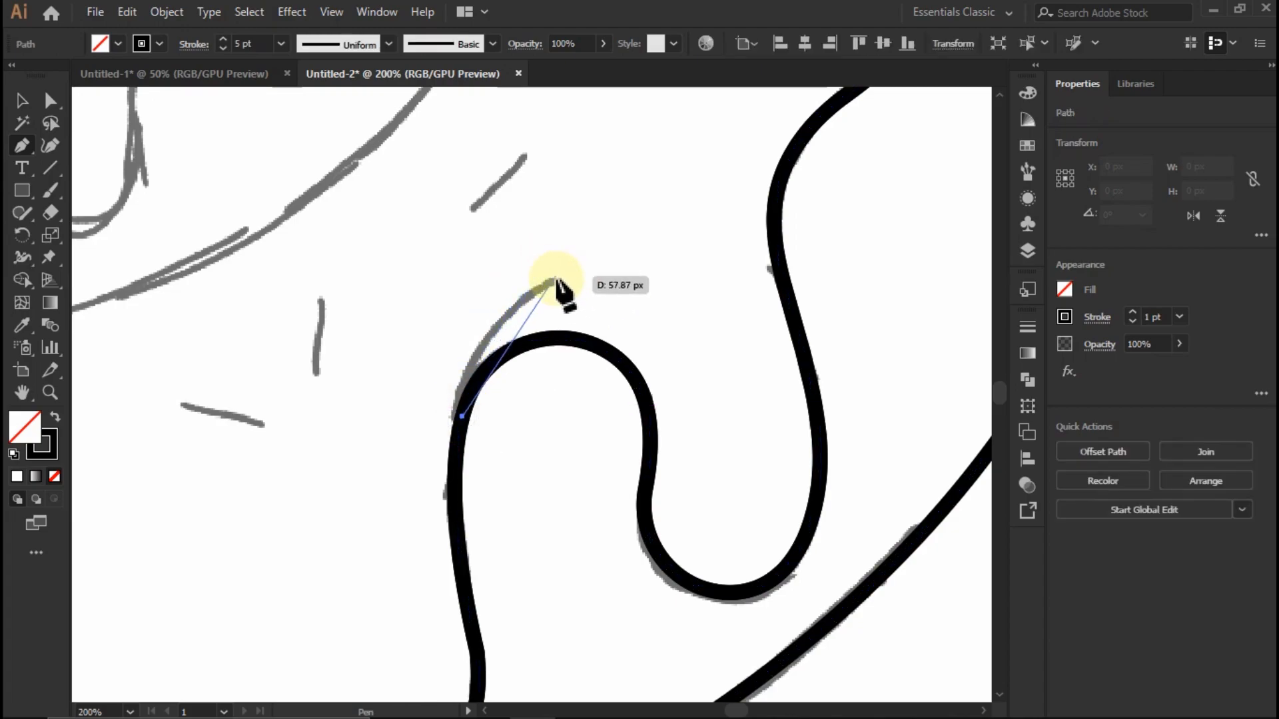
pyautogui.moveTo(563, 281); pyautogui.dragTo(486, 331)
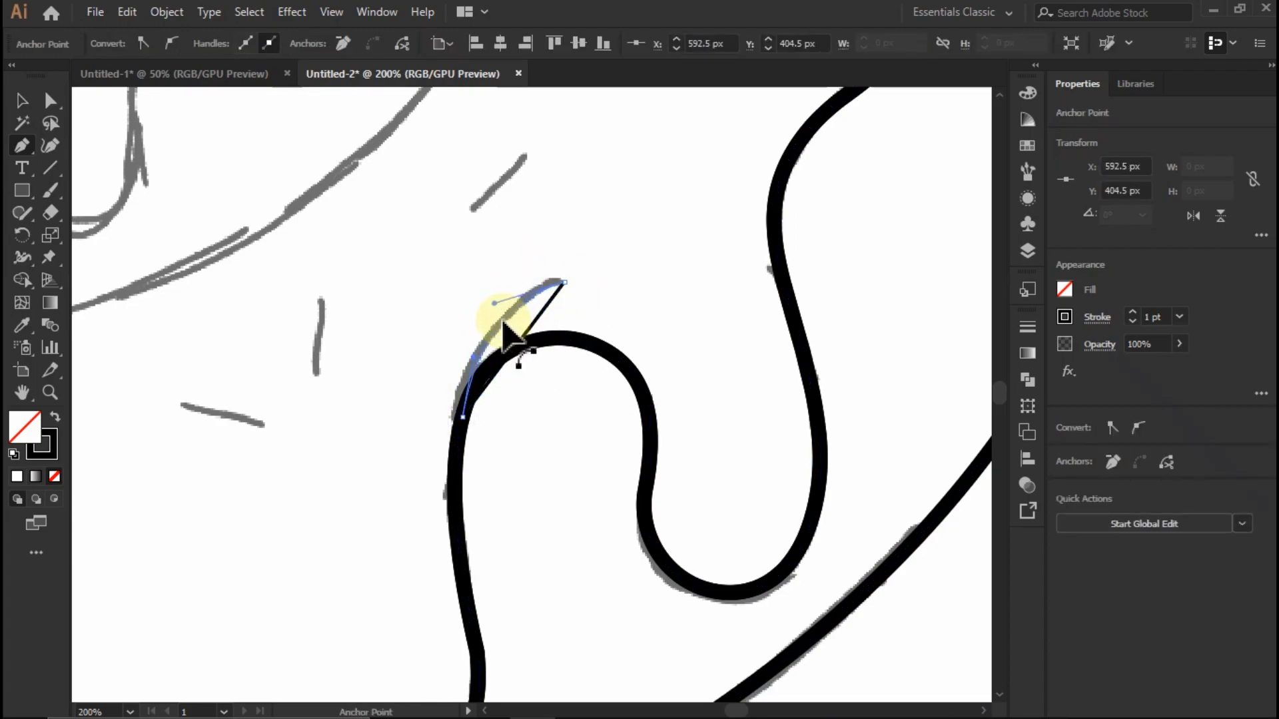
pyautogui.press('v')
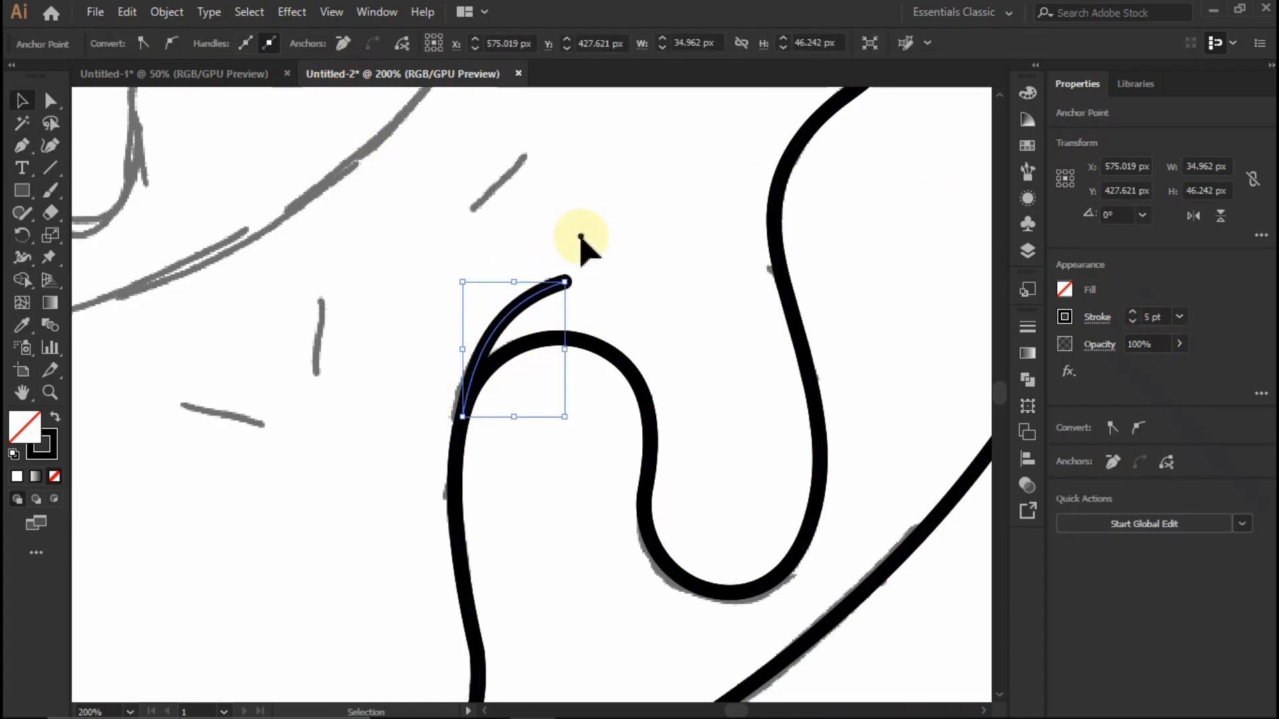
# - Apply the triangular tapered width profile to the crease above the arch beside the right-hand drip
pyautogui.click(359, 44)
pyautogui.click(342, 194)
pyautogui.click(603, 232)
# - Examine the traced donut outline and its tapered creases against the sketch
pyautogui.scroll(-2, 603, 238)
pyautogui.scroll(1, 581, 421)
pyautogui.scroll(-3, 583, 425)
pyautogui.scroll(2, 319, 429)
pyautogui.scroll(-2, 319, 429)
pyautogui.scroll(3, 491, 562)
pyautogui.scroll(-3, 506, 466)
pyautogui.scroll(3, 481, 427)
pyautogui.scroll(-2, 548, 448)
pyautogui.scroll(2, 427, 373)
# - Start the donut hole outline from its left tip with a 5 pt butt-cap stroke, curving the first segment along the left bump
pyautogui.scroll(1, 270, 531)
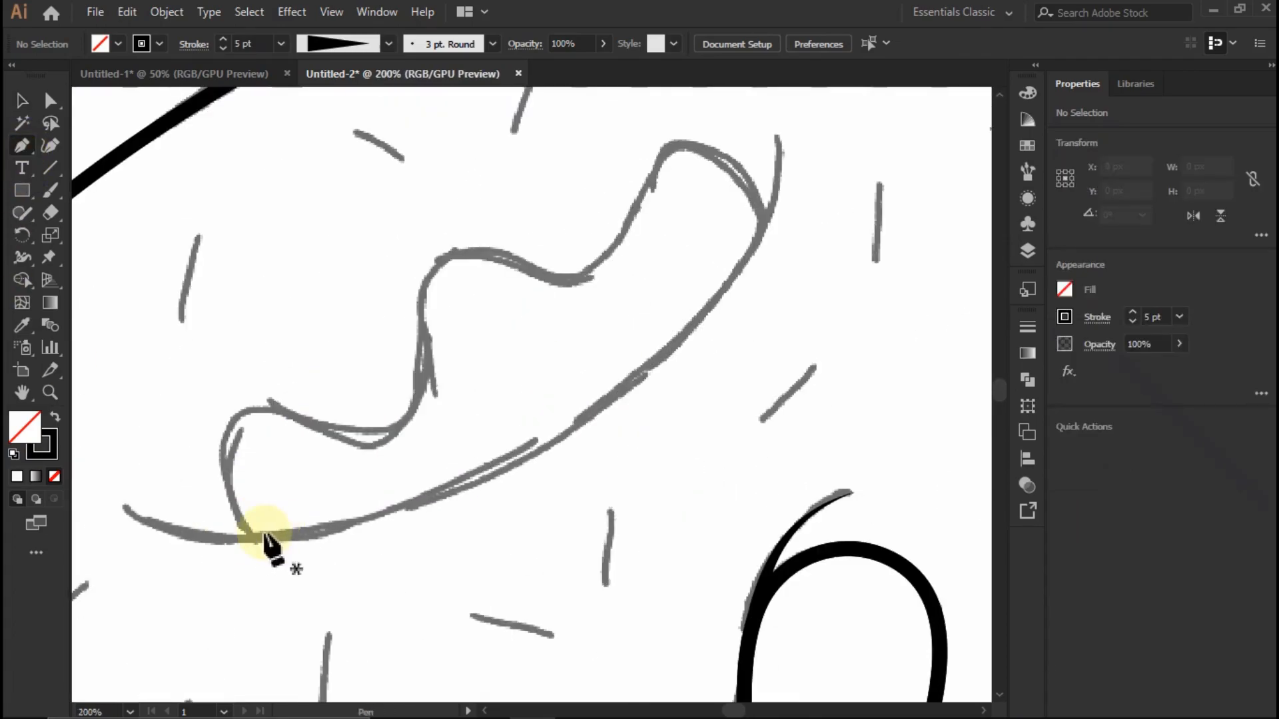
pyautogui.click(251, 537)
pyautogui.click(279, 408)
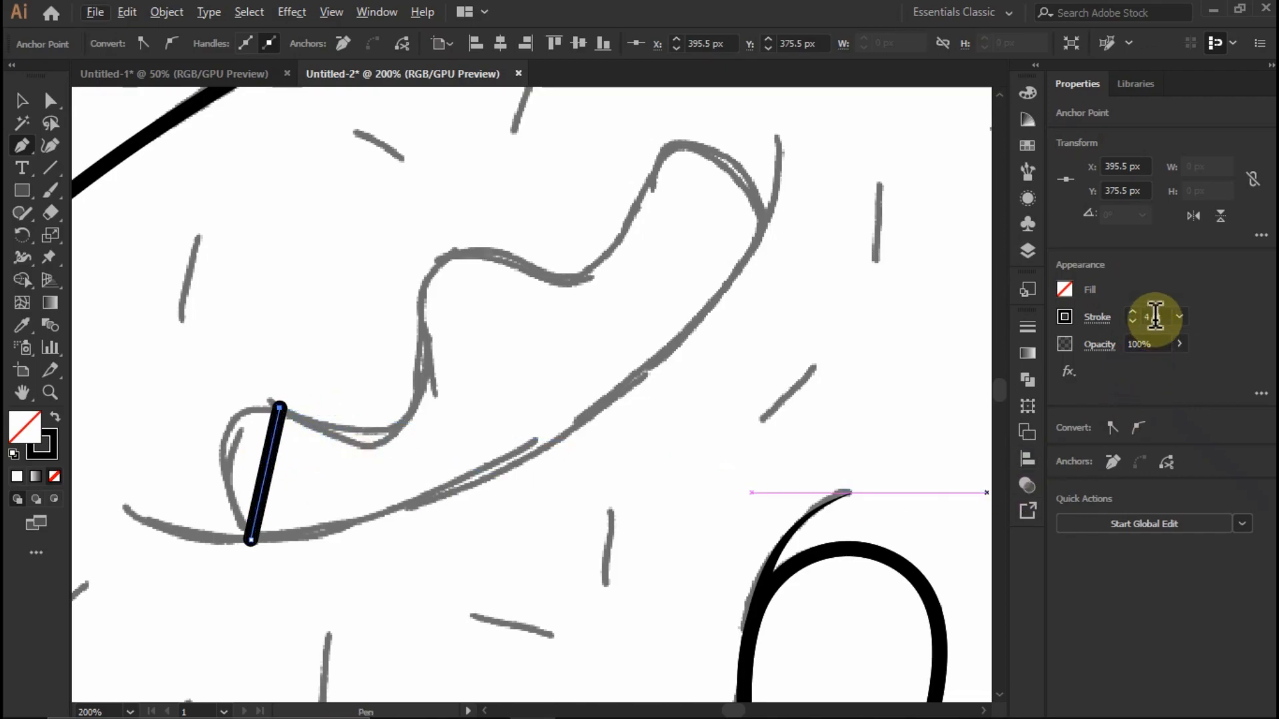
pyautogui.click(1097, 317)
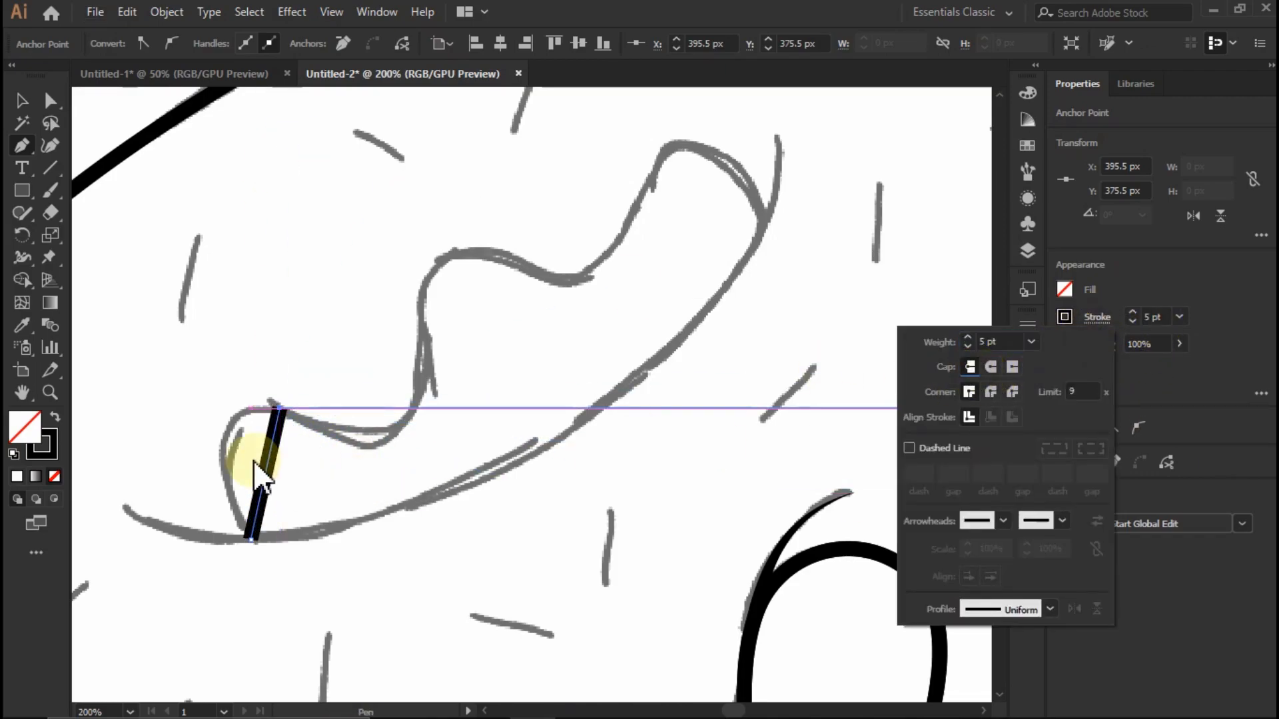
pyautogui.moveTo(265, 491)
pyautogui.mouseDown()
pyautogui.moveTo(234, 486)
pyautogui.moveTo(223, 447)
pyautogui.mouseUp()
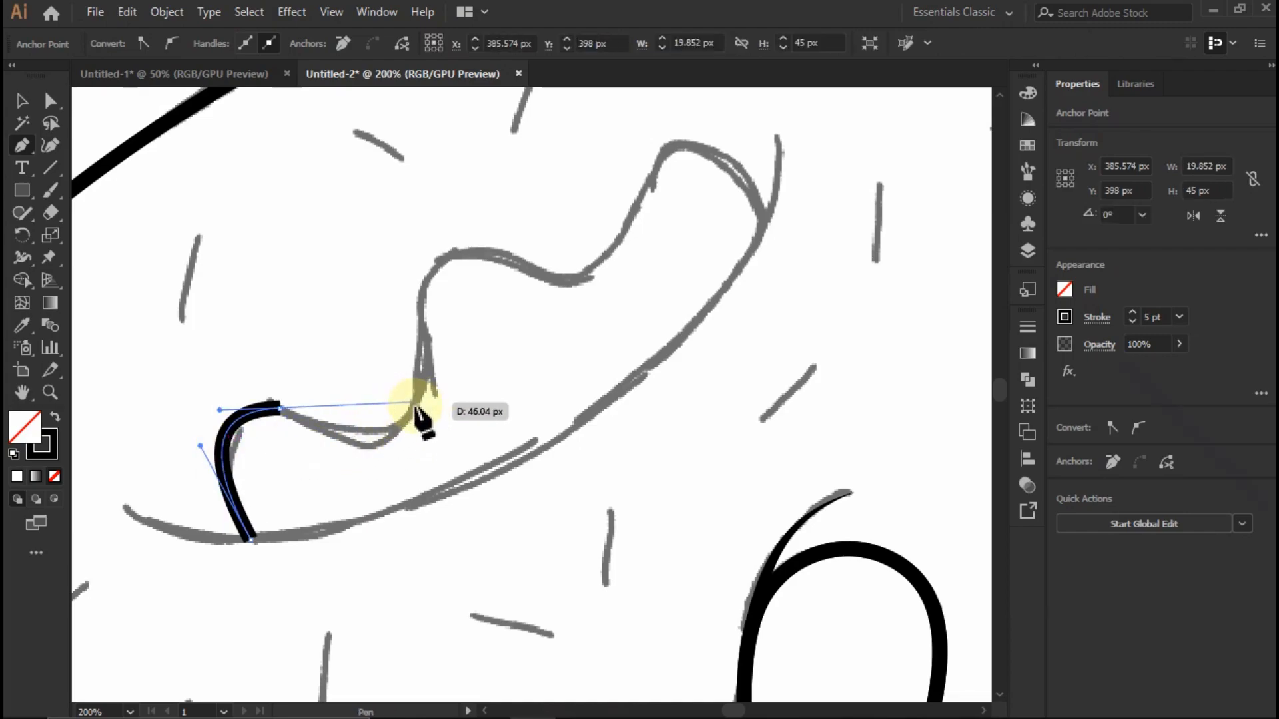
pyautogui.click(405, 423)
pyautogui.moveTo(369, 419); pyautogui.dragTo(369, 440)
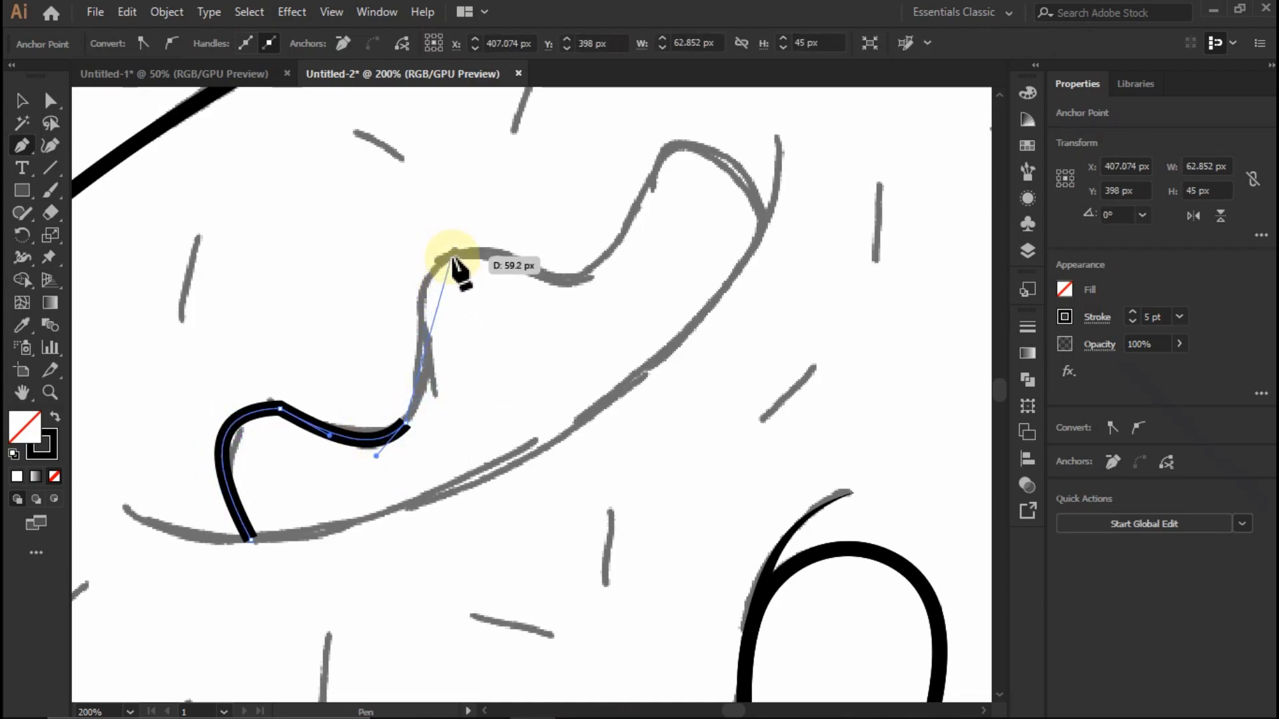
pyautogui.hotkey('ctrl', 'z')
pyautogui.hotkey('ctrl', 'z')
# - Continue the hole outline along the sketched wavy upper edge with smooth curves through each dip and bump to the right tip
pyautogui.click(422, 343)
pyautogui.moveTo(372, 368); pyautogui.dragTo(398, 428)
pyautogui.click(518, 261)
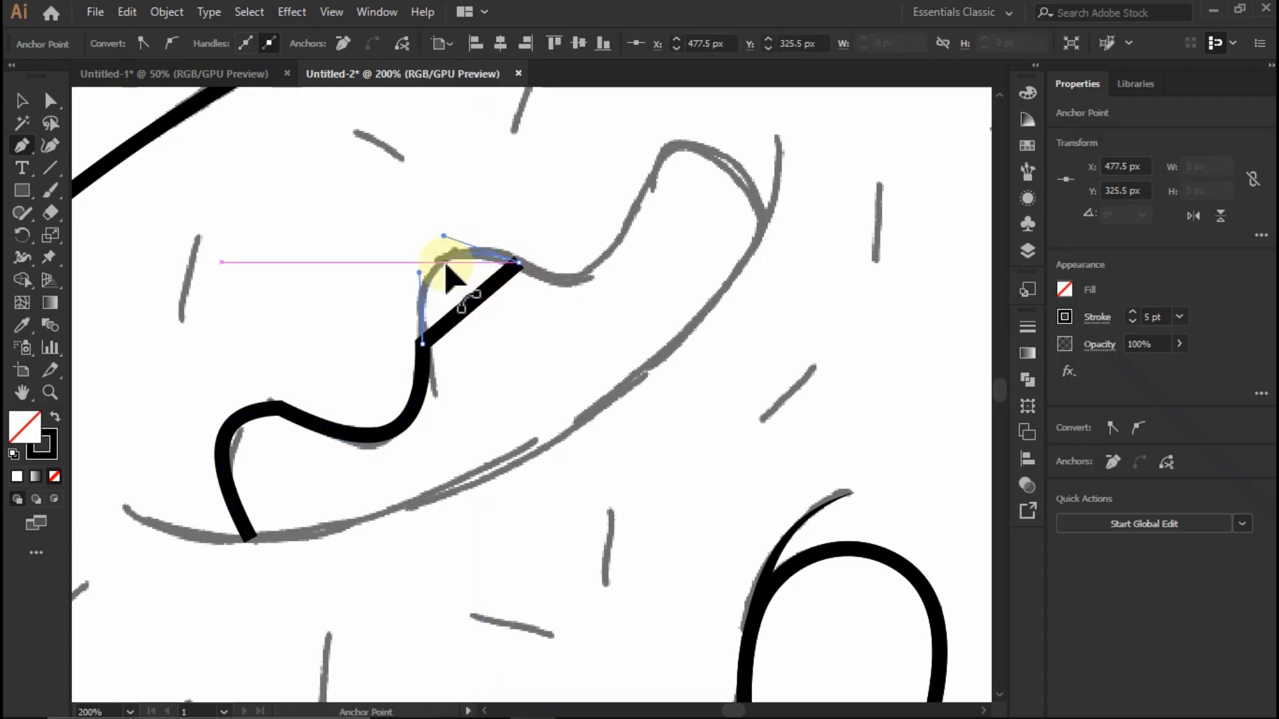
pyautogui.moveTo(446, 264); pyautogui.dragTo(447, 266)
pyautogui.click(628, 218)
pyautogui.moveTo(583, 235); pyautogui.dragTo(598, 281)
pyautogui.click(760, 220)
pyautogui.moveTo(709, 216); pyautogui.dragTo(700, 158)
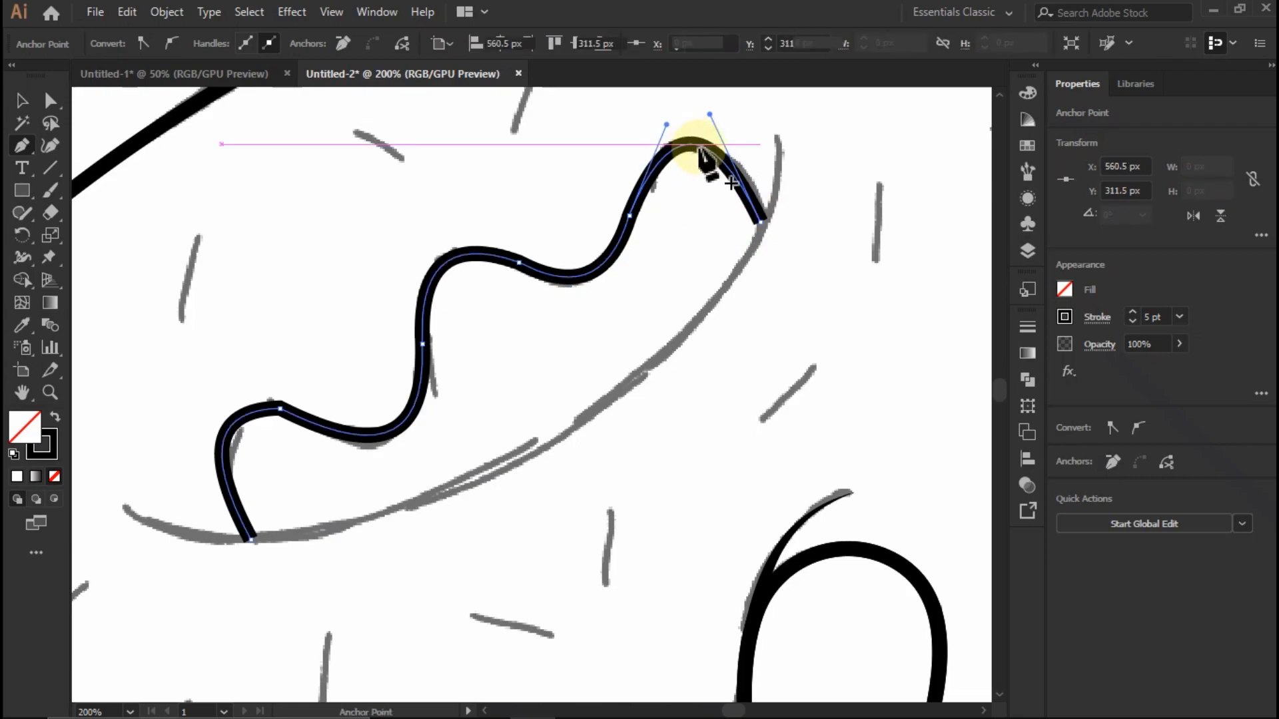
# - Close the hole outline, about 185 by 136 px, with a curved lower edge following the sketch
pyautogui.click(251, 537)
pyautogui.moveTo(531, 369); pyautogui.dragTo(583, 425)
pyautogui.moveTo(683, 294); pyautogui.dragTo(614, 365)
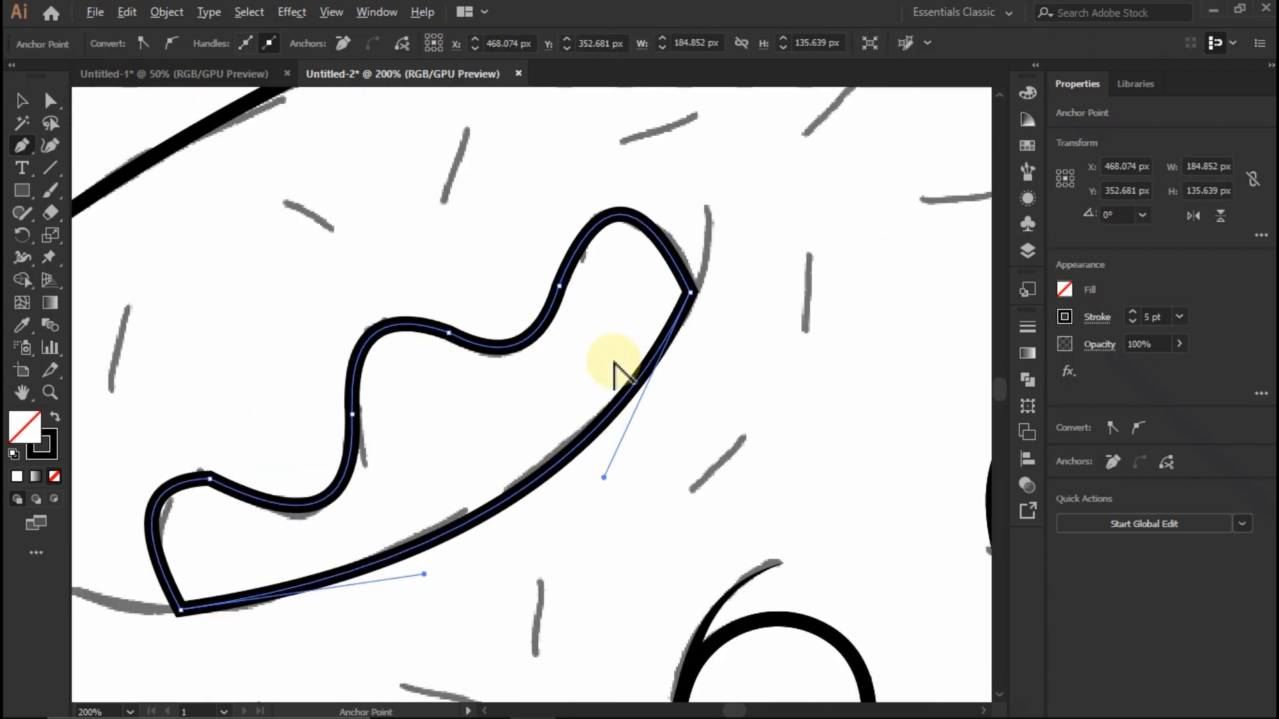
# - Adjust the curve handles of the hole's right-hand bump with Direct Selection to fit the sketch
pyautogui.click(59, 104)
pyautogui.scroll(2, 621, 212)
pyautogui.moveTo(409, 357); pyautogui.dragTo(494, 434)
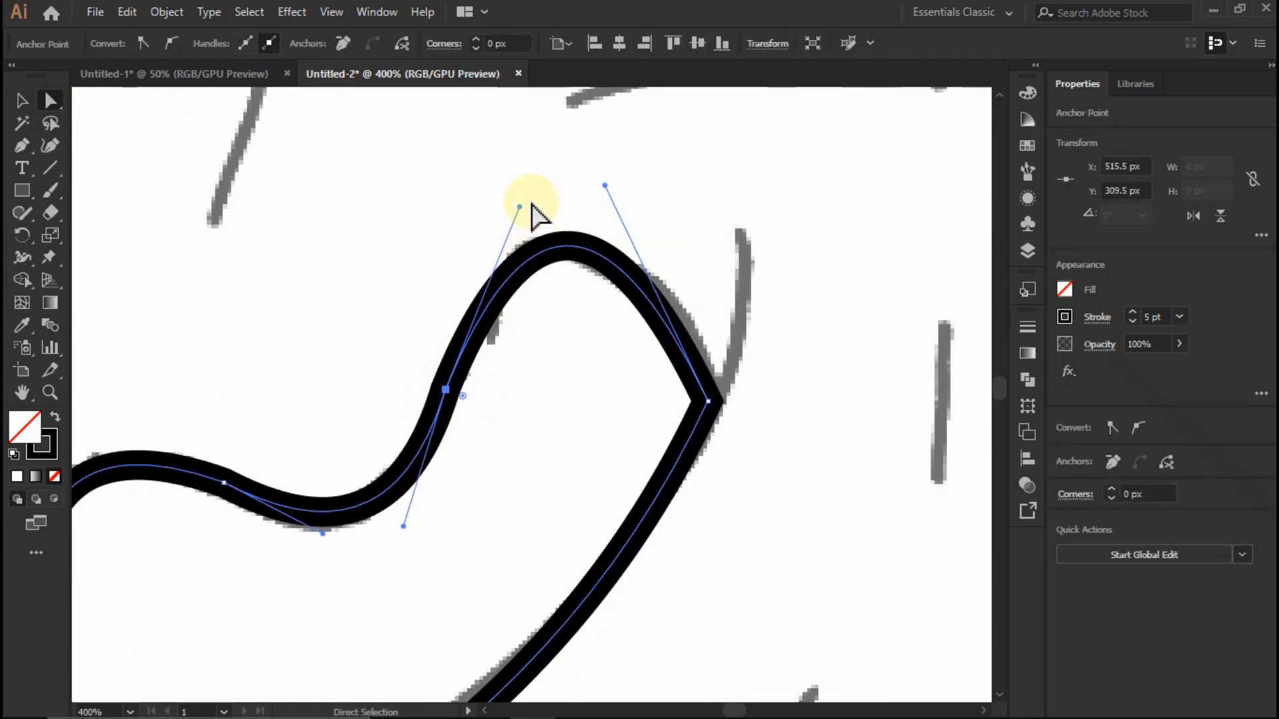
pyautogui.moveTo(504, 208); pyautogui.dragTo(503, 209)
pyautogui.click(521, 439)
pyautogui.scroll(-4, 551, 403)
pyautogui.scroll(3, 384, 566)
pyautogui.moveTo(354, 297); pyautogui.dragTo(279, 427)
pyautogui.click(309, 425)
pyautogui.scroll(-1, 366, 443)
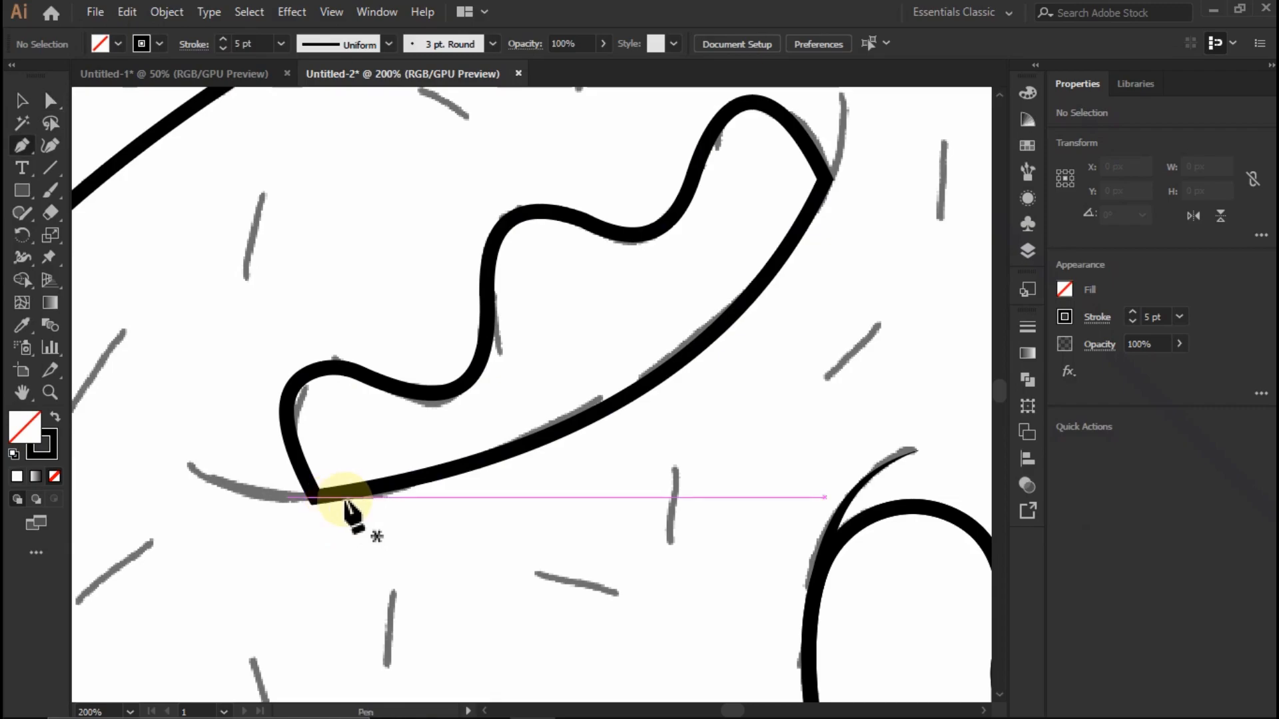
# - Draw a curved 5 pt crease about 46 by 13 px extending outward from the left tip of the donut hole
pyautogui.scroll(-1, 314, 528)
pyautogui.scroll(2, 486, 534)
pyautogui.click(468, 498)
pyautogui.click(271, 441)
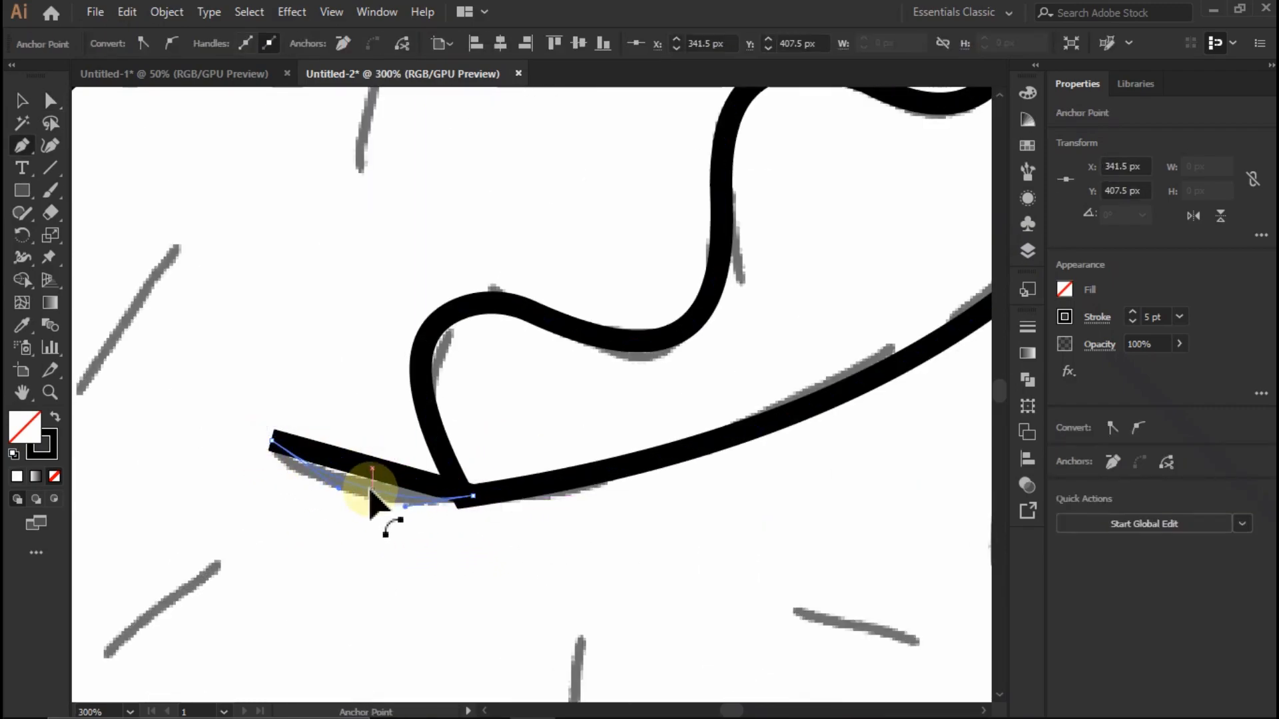
pyautogui.moveTo(371, 489); pyautogui.dragTo(372, 491)
pyautogui.scroll(-2, 373, 484)
pyautogui.press('Escape')
# - Draw a curved 5 pt crease about 6 by 33 px rising from the right tip of the donut hole
pyautogui.scroll(3, 891, 166)
pyautogui.click(603, 449)
pyautogui.click(636, 262)
pyautogui.moveTo(620, 353); pyautogui.dragTo(641, 361)
pyautogui.scroll(-3, 645, 362)
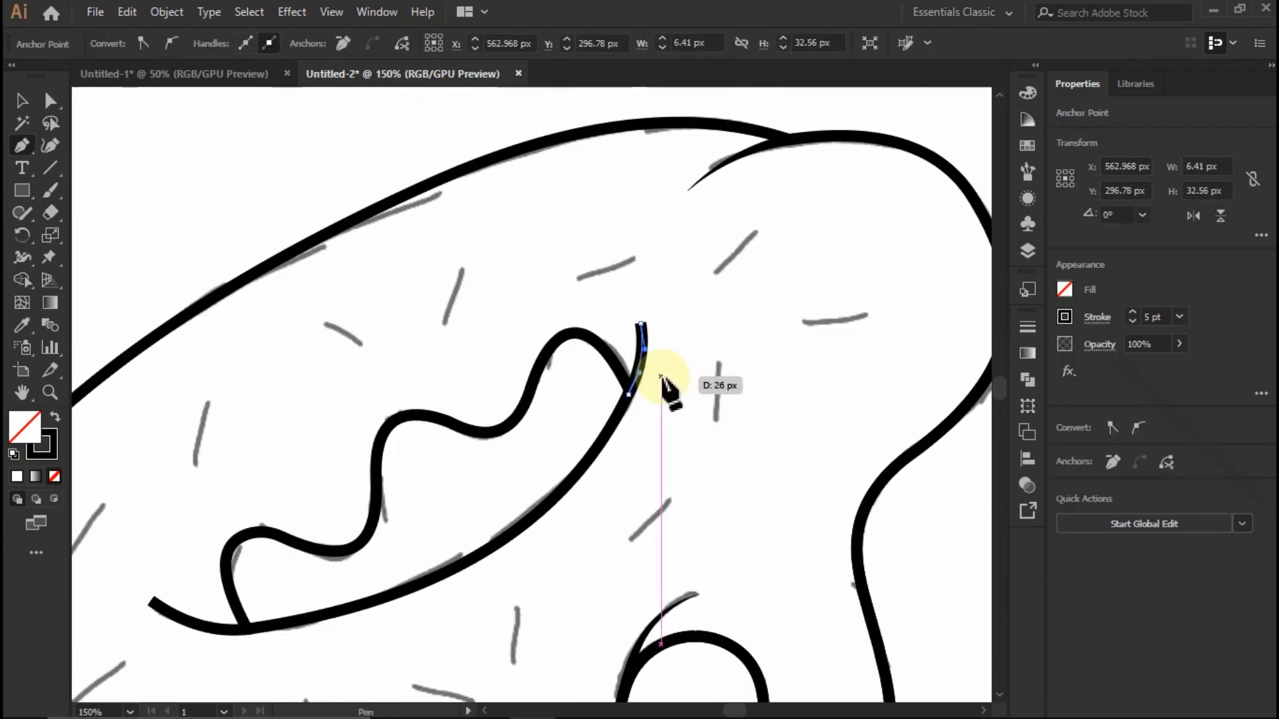
# - Apply the triangular tapered width profile to the crease at the hole's right tip
pyautogui.press('v')
pyautogui.click(658, 351)
pyautogui.scroll(2, 658, 350)
pyautogui.click(623, 355)
pyautogui.click(353, 45)
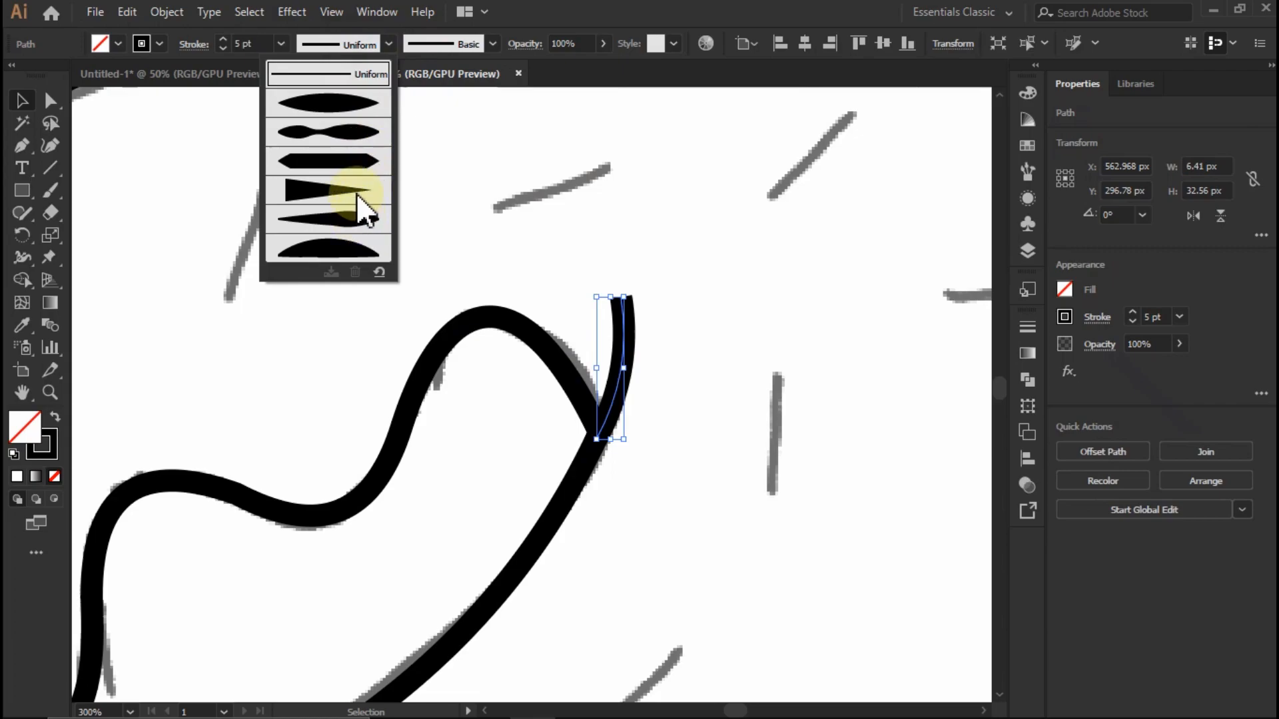
pyautogui.click(356, 194)
pyautogui.click(639, 233)
pyautogui.scroll(-3, 727, 294)
# - Apply the triangular tapered width profile to the crease at the hole's left tip
pyautogui.scroll(3, 373, 489)
pyautogui.click(408, 418)
pyautogui.click(367, 44)
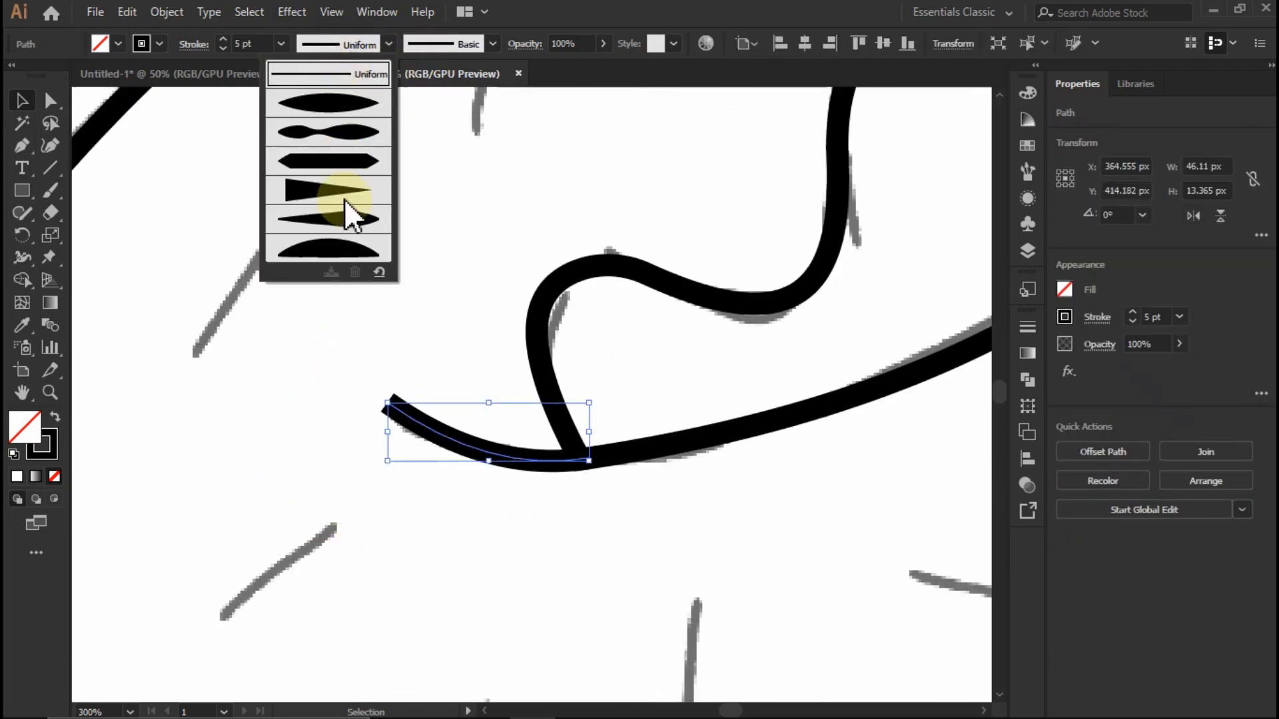
pyautogui.click(347, 195)
pyautogui.click(401, 295)
pyautogui.scroll(-7, 406, 296)
pyautogui.scroll(2, 668, 379)
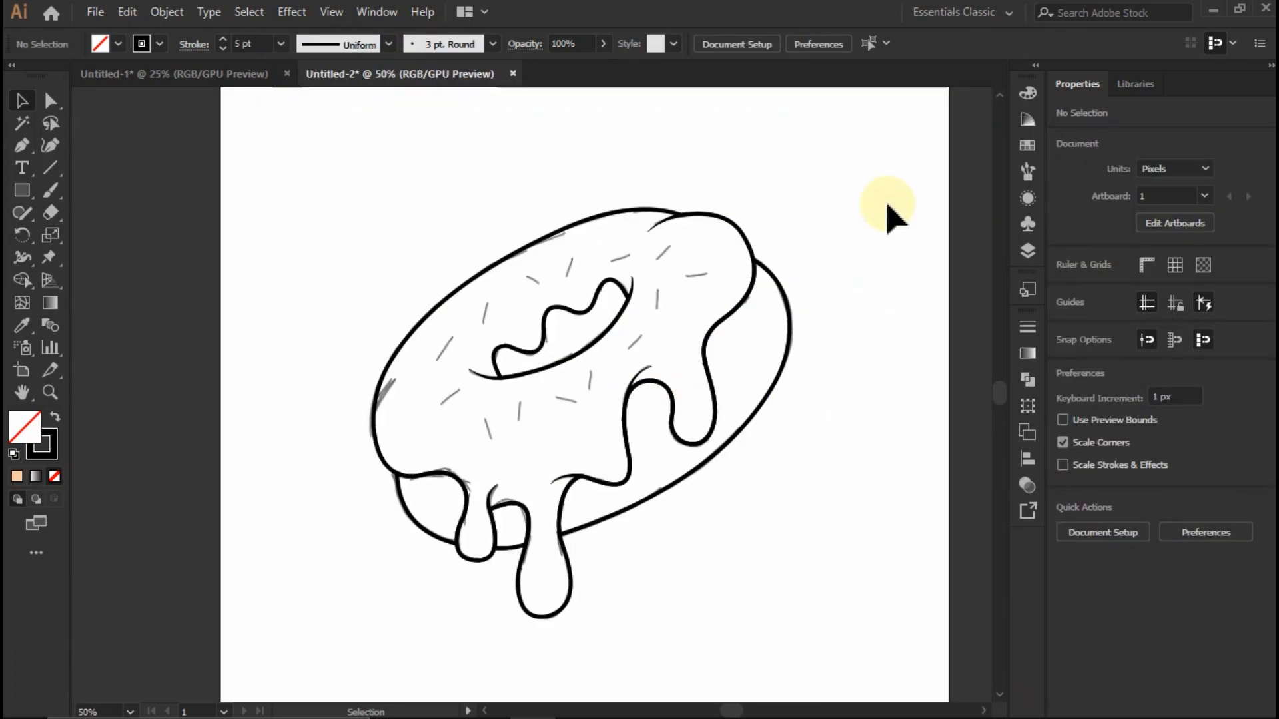
# - Change the stroke color of all the donut linework to the dark purple swatch
pyautogui.moveTo(335, 660); pyautogui.dragTo(543, 537)
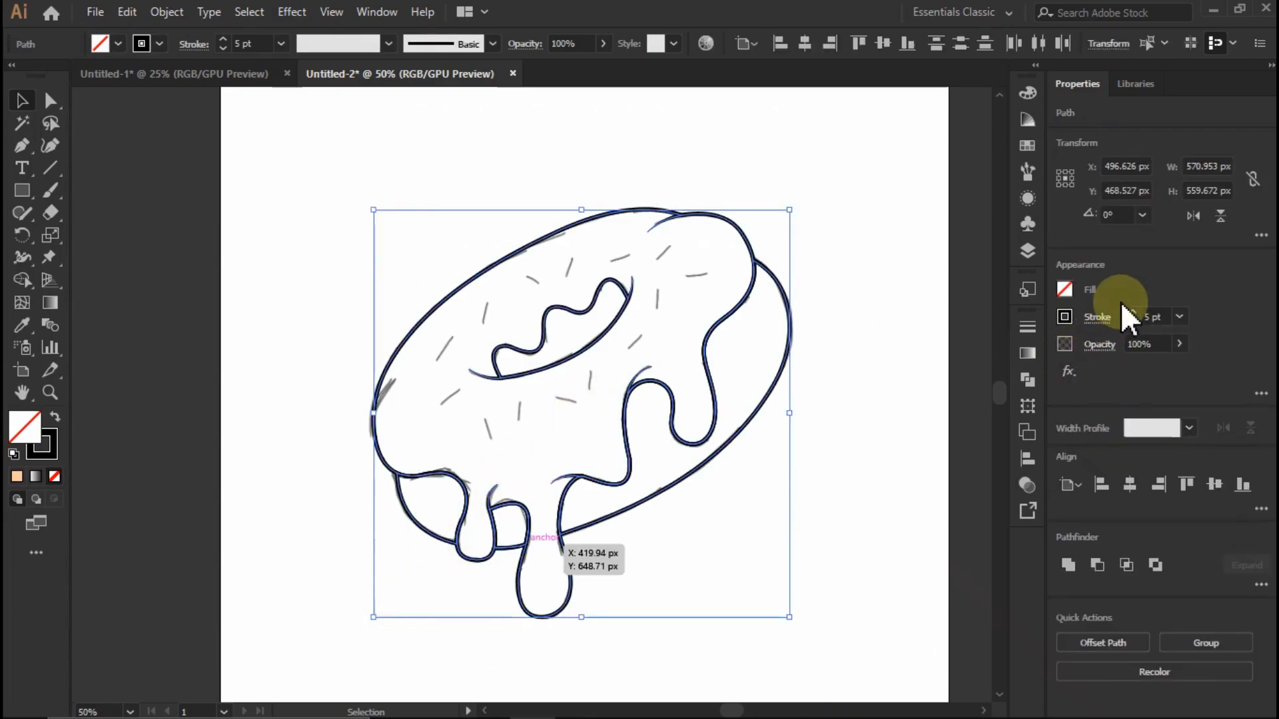
pyautogui.click(1065, 317)
pyautogui.click(901, 500)
pyautogui.click(870, 257)
pyautogui.scroll(-2, 708, 266)
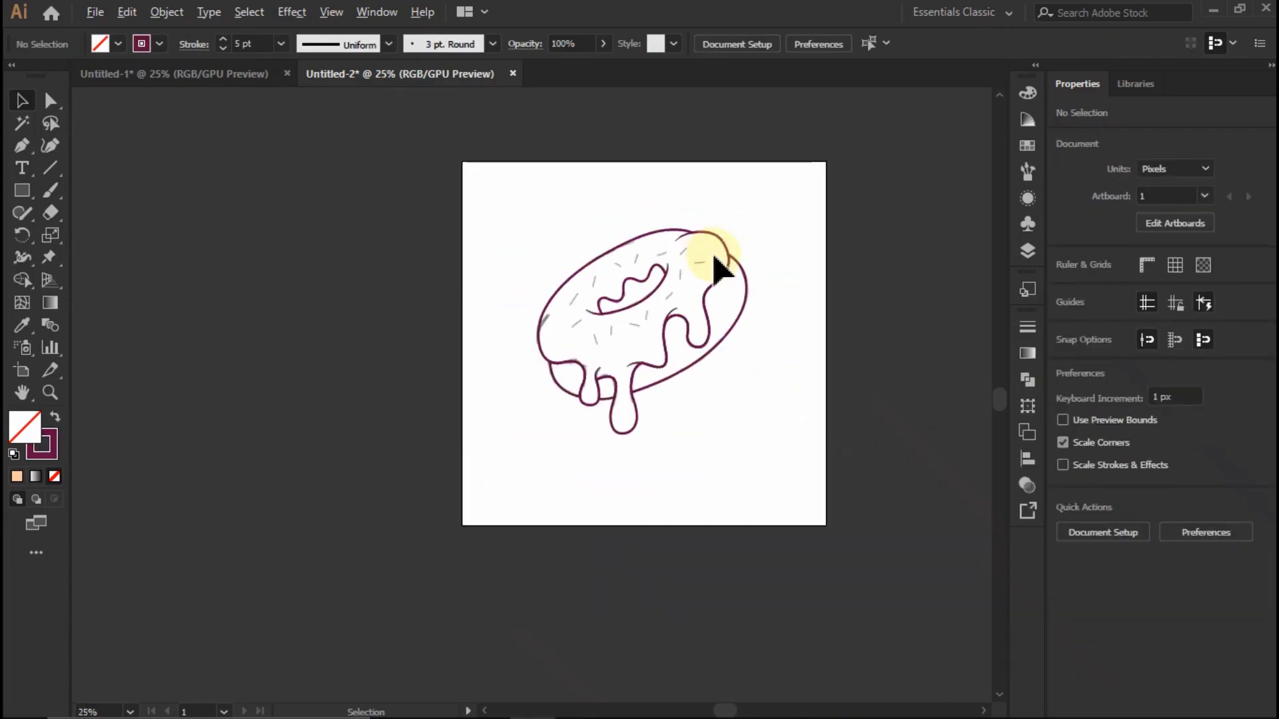
pyautogui.scroll(2, 800, 328)
pyautogui.scroll(-2, 706, 283)
pyautogui.scroll(2, 747, 329)
# - Fill the large right-hand section of the donut base with the orange swatch
pyautogui.click(762, 320)
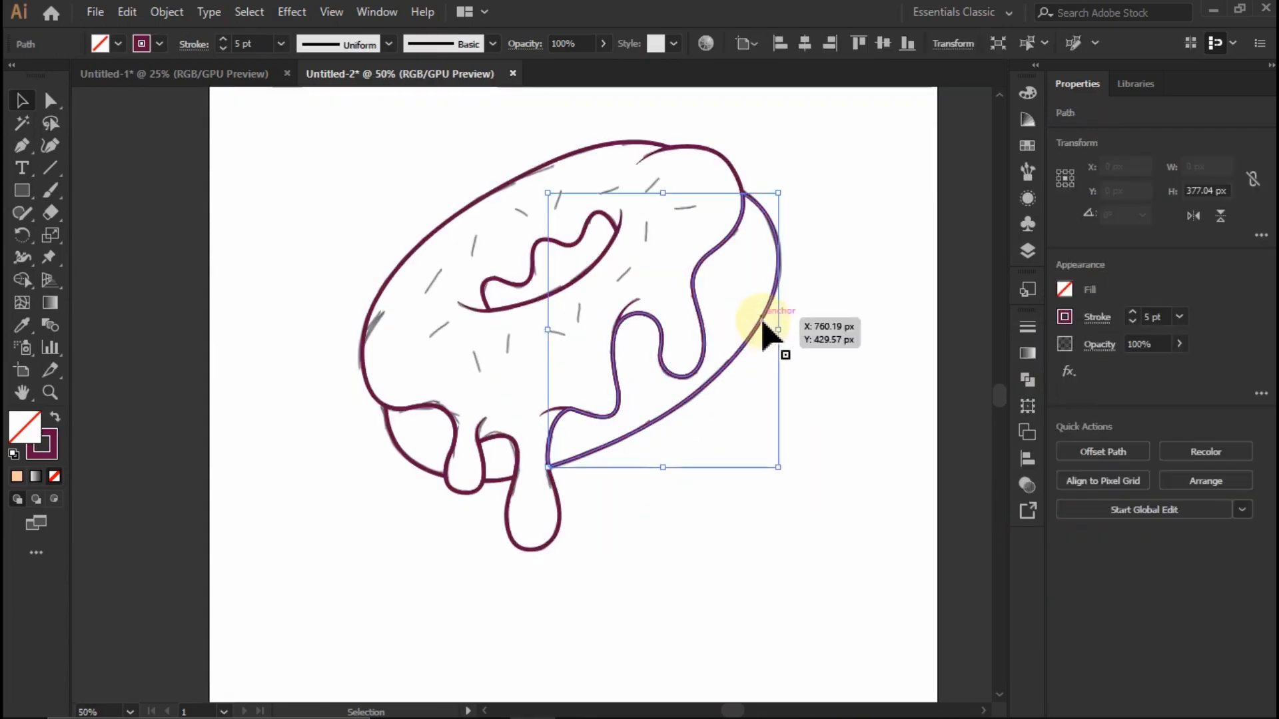
pyautogui.click(755, 316)
pyautogui.click(761, 316)
pyautogui.click(1063, 289)
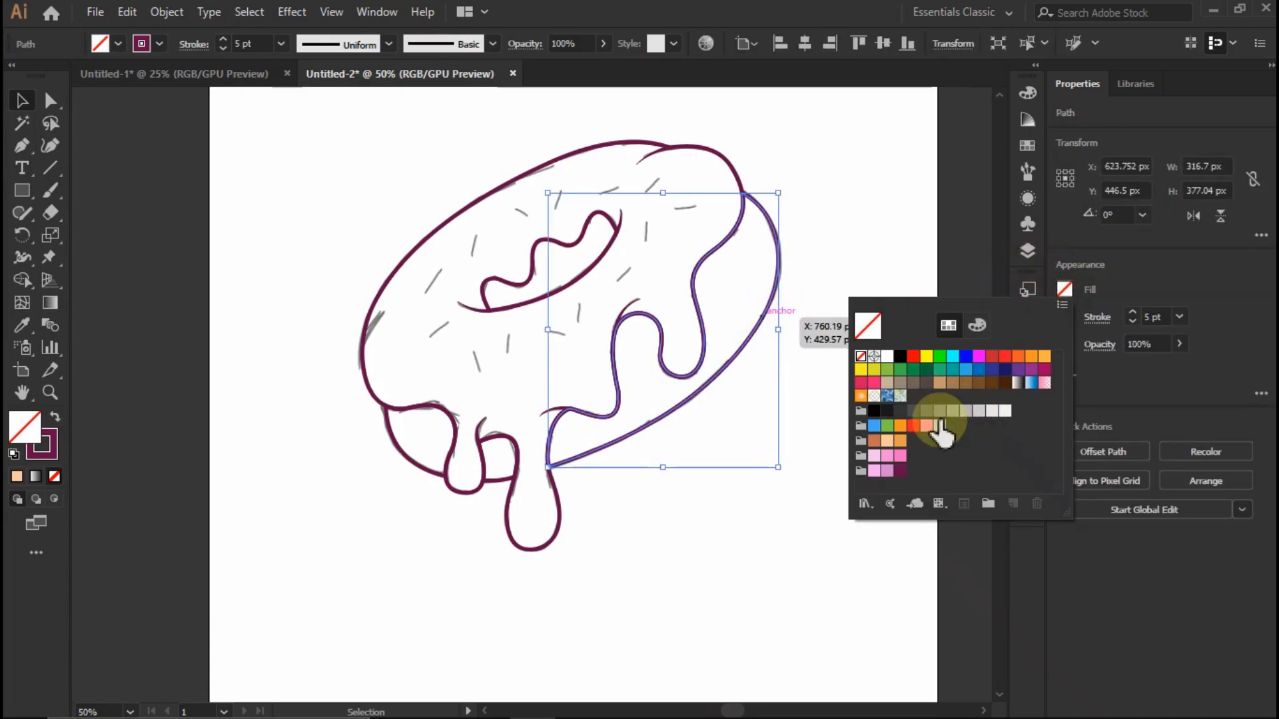
pyautogui.click(895, 445)
# - Copy the orange fill from the right-hand base section to the two smaller base sections between the left drips
pyautogui.click(493, 477)
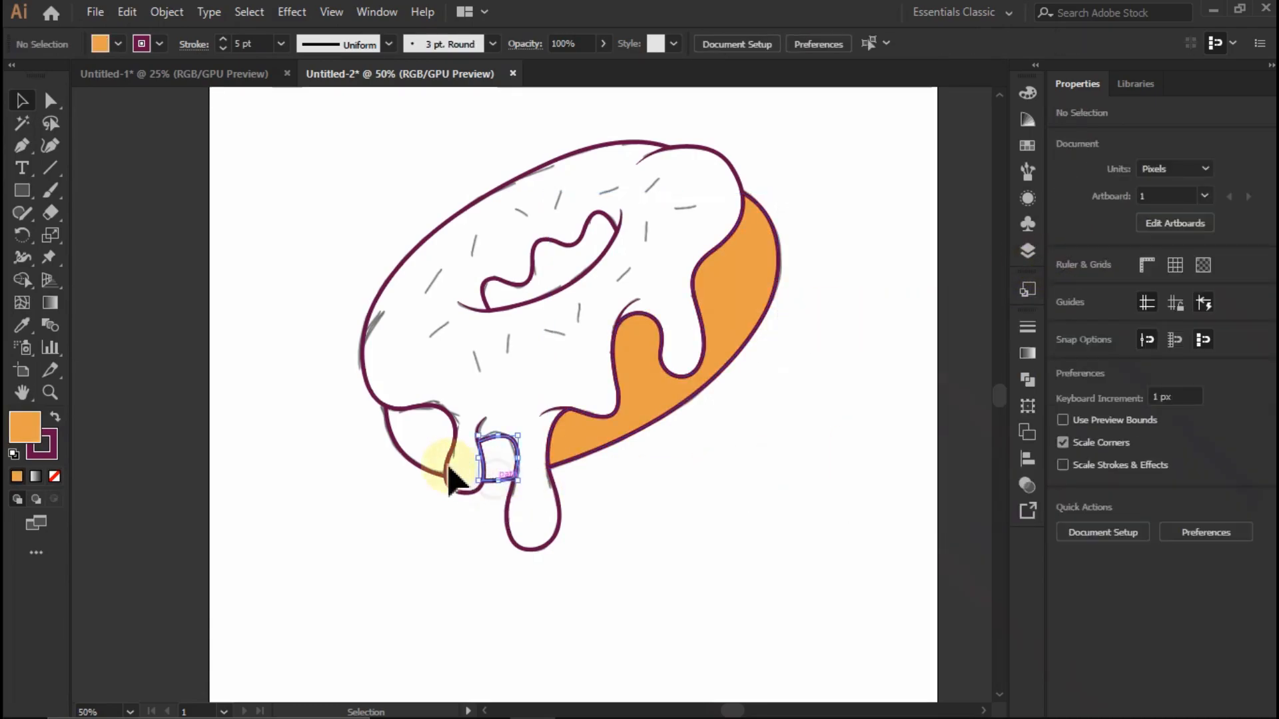
pyautogui.keyDown('shift'); pyautogui.click(408, 459); pyautogui.keyUp('shift')
pyautogui.press('i')
pyautogui.click(645, 377)
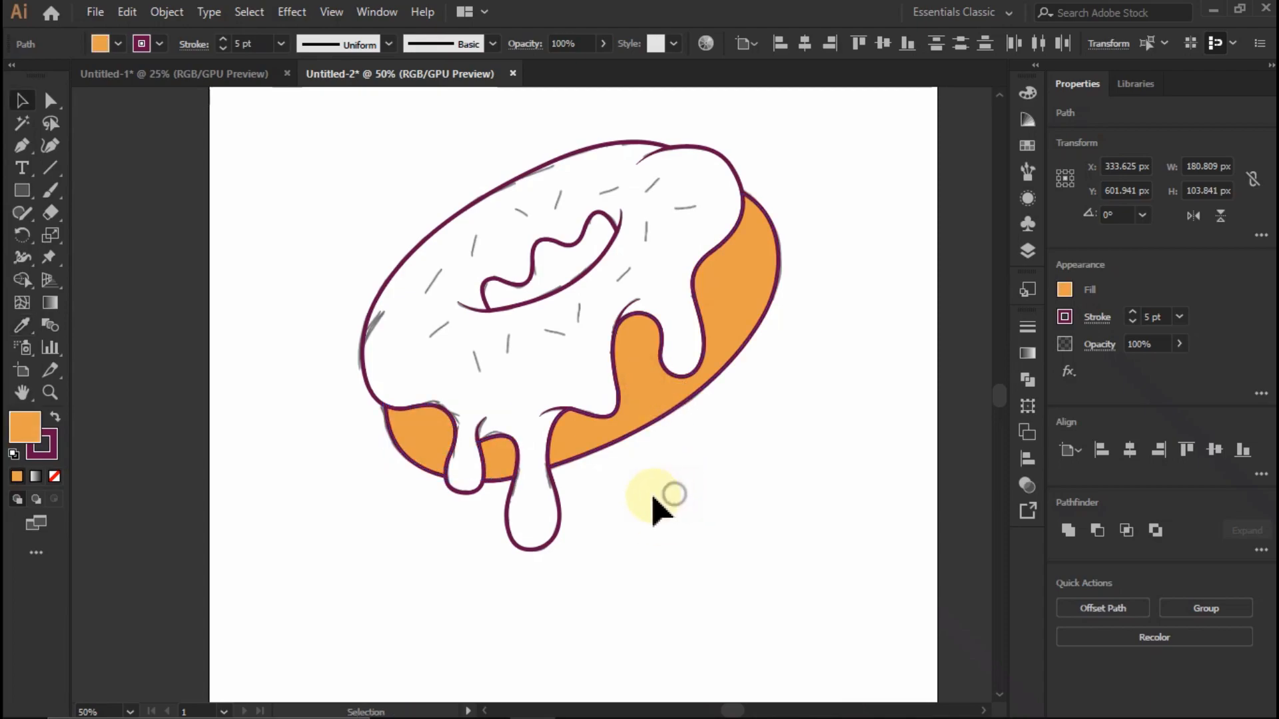
pyautogui.click(668, 496)
# - Fill the donut hole shape with the same orange swatch
pyautogui.click(581, 247)
pyautogui.click(1064, 289)
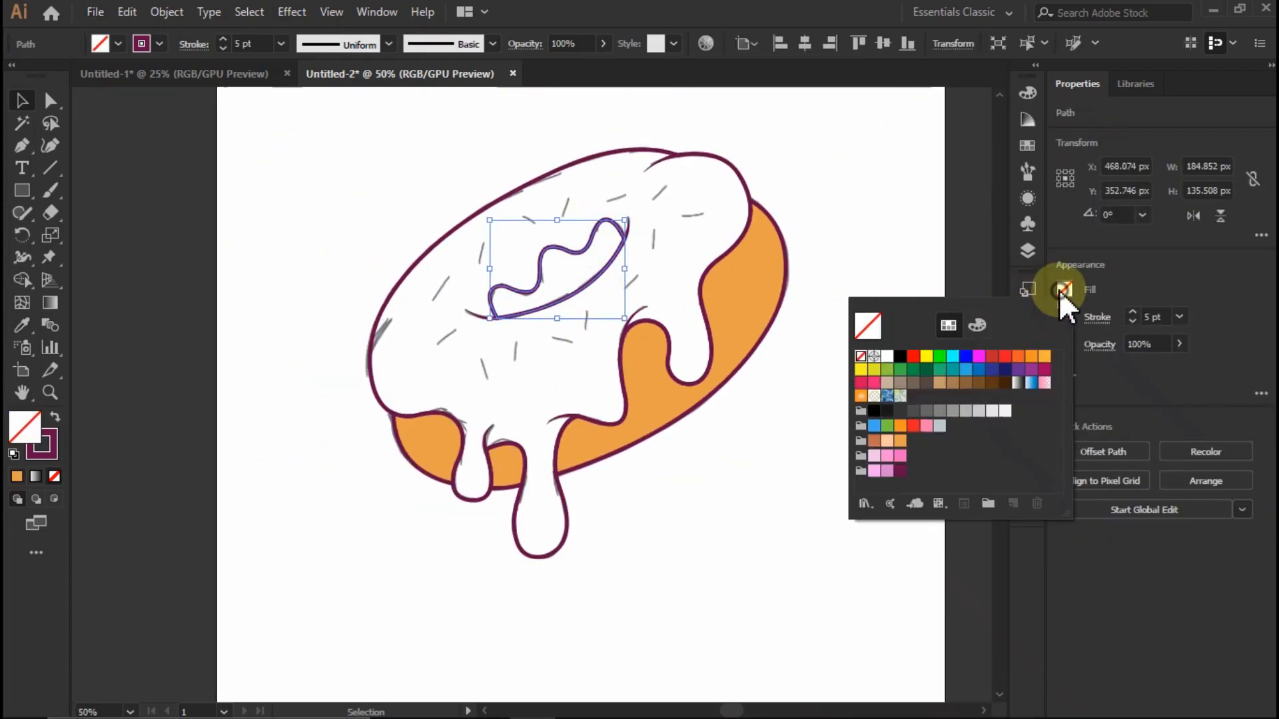
pyautogui.click(898, 446)
pyautogui.click(754, 180)
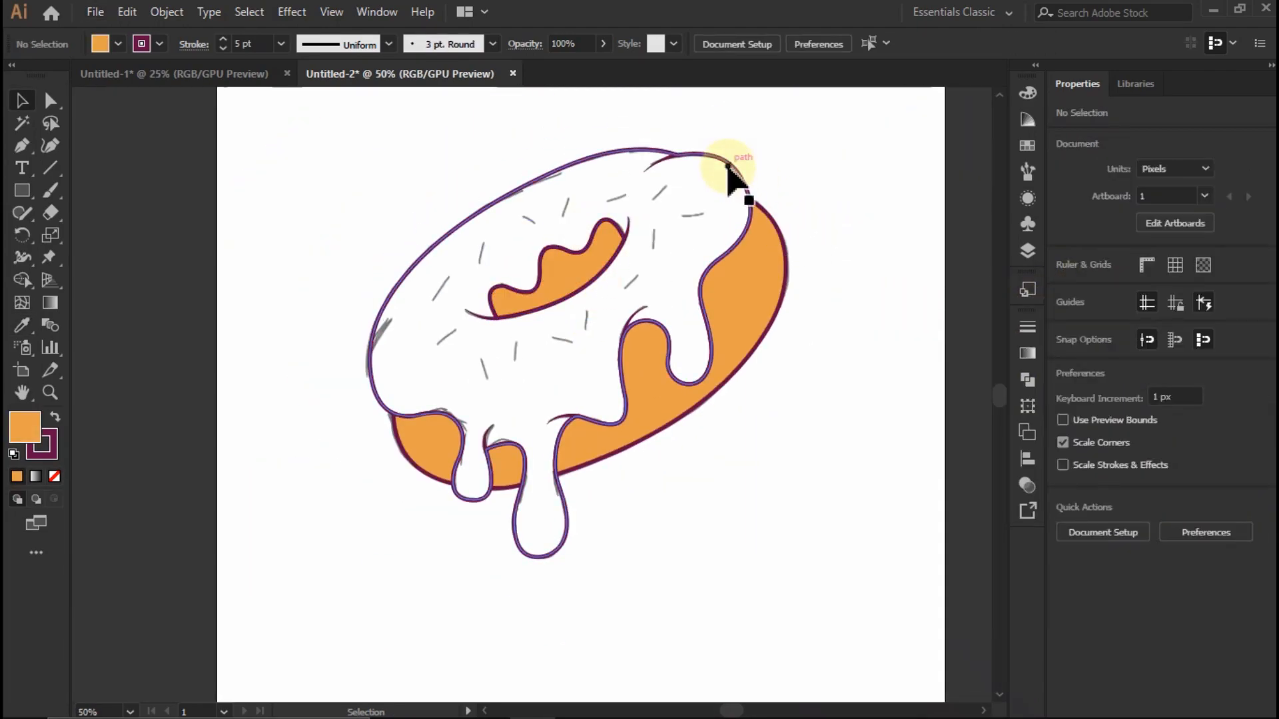
# - Fill the icing shape with the pink swatch
pyautogui.click(729, 174)
pyautogui.click(1066, 298)
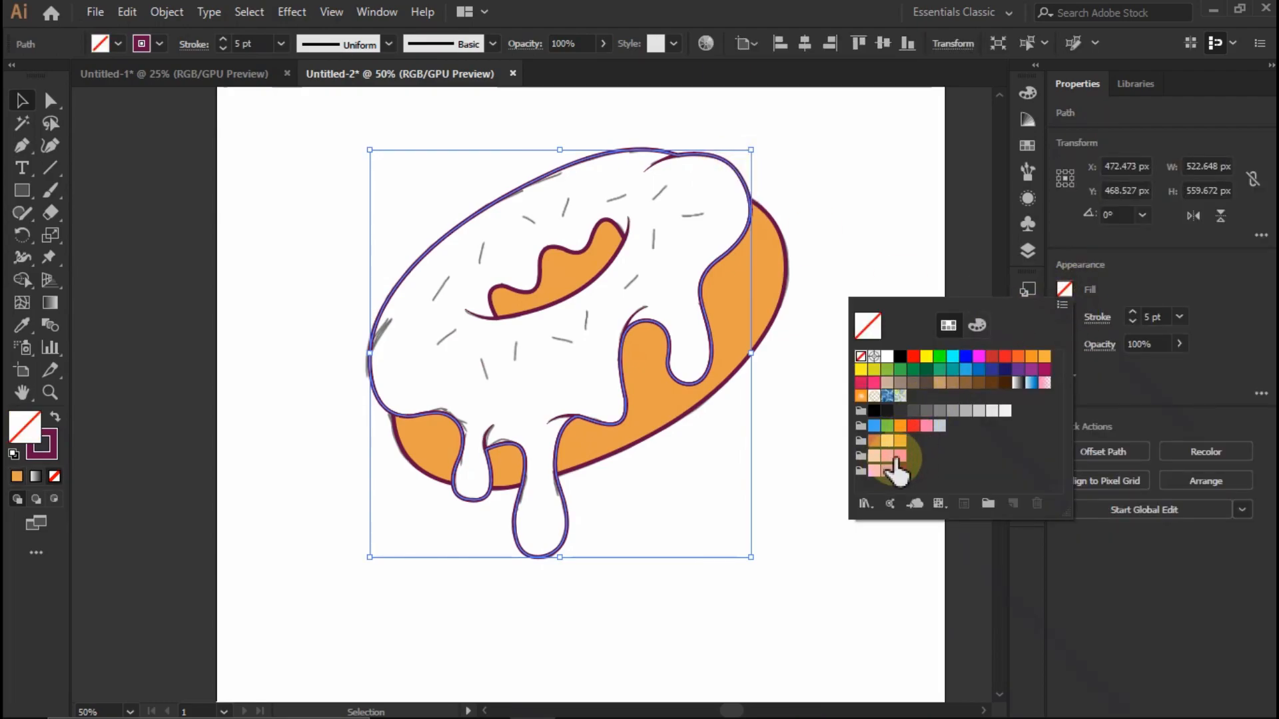
pyautogui.click(888, 458)
pyautogui.click(877, 235)
pyautogui.scroll(-3, 842, 248)
pyautogui.scroll(4, 841, 248)
pyautogui.scroll(-4, 771, 371)
pyautogui.scroll(3, 664, 258)
pyautogui.scroll(-2, 663, 261)
pyautogui.scroll(2, 662, 285)
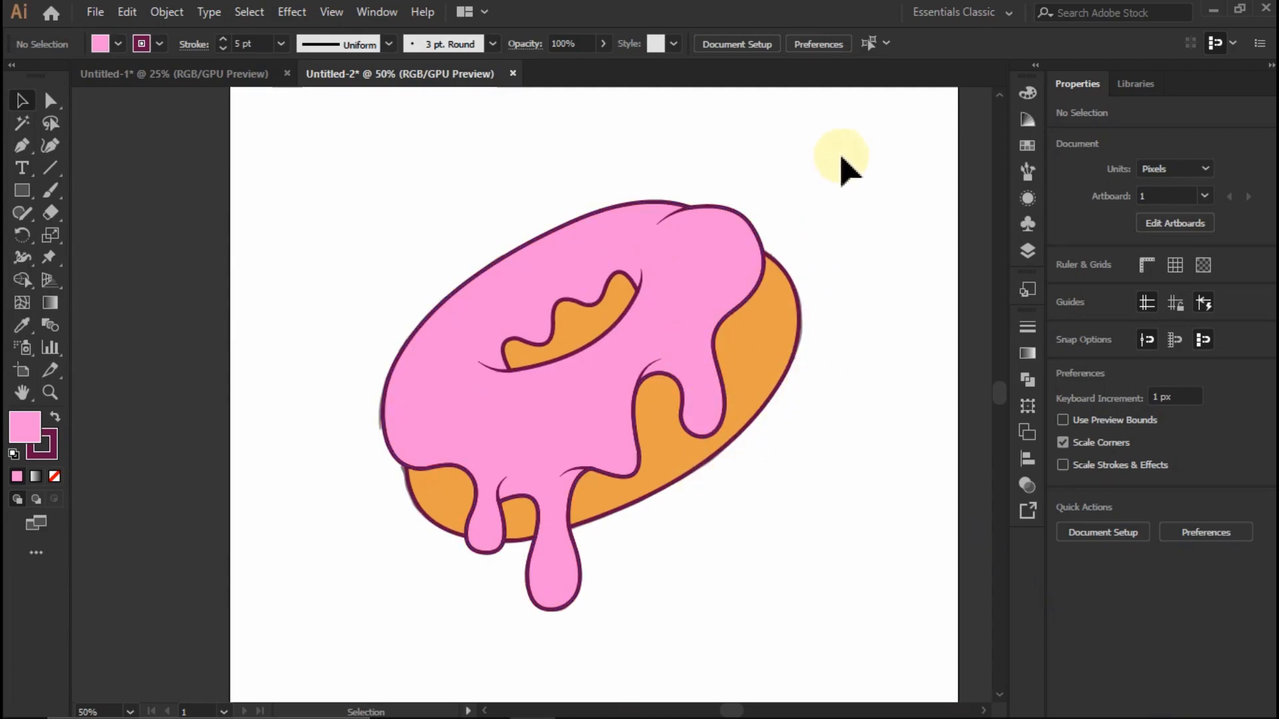
# - Expand the appearance of all the donut artwork, and expand its fills and strokes into shapes
pyautogui.hotkey('ctrl', 'a')
pyautogui.click(166, 11)
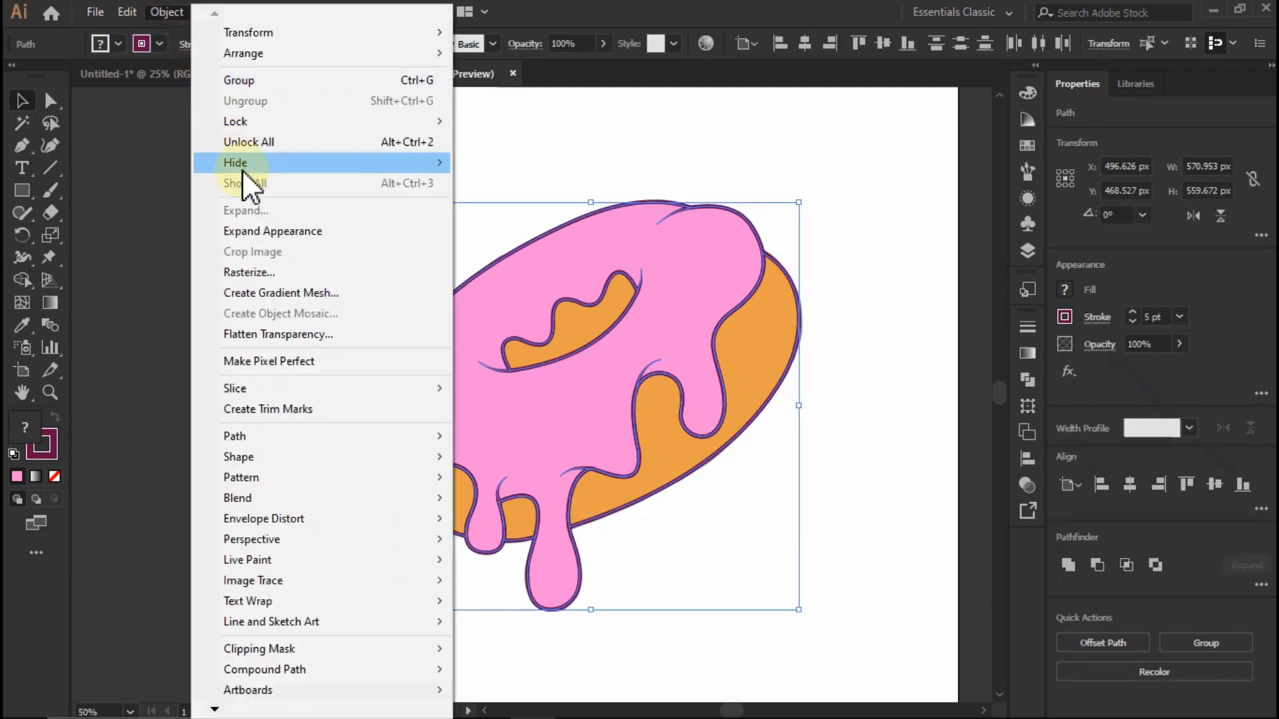
pyautogui.click(269, 233)
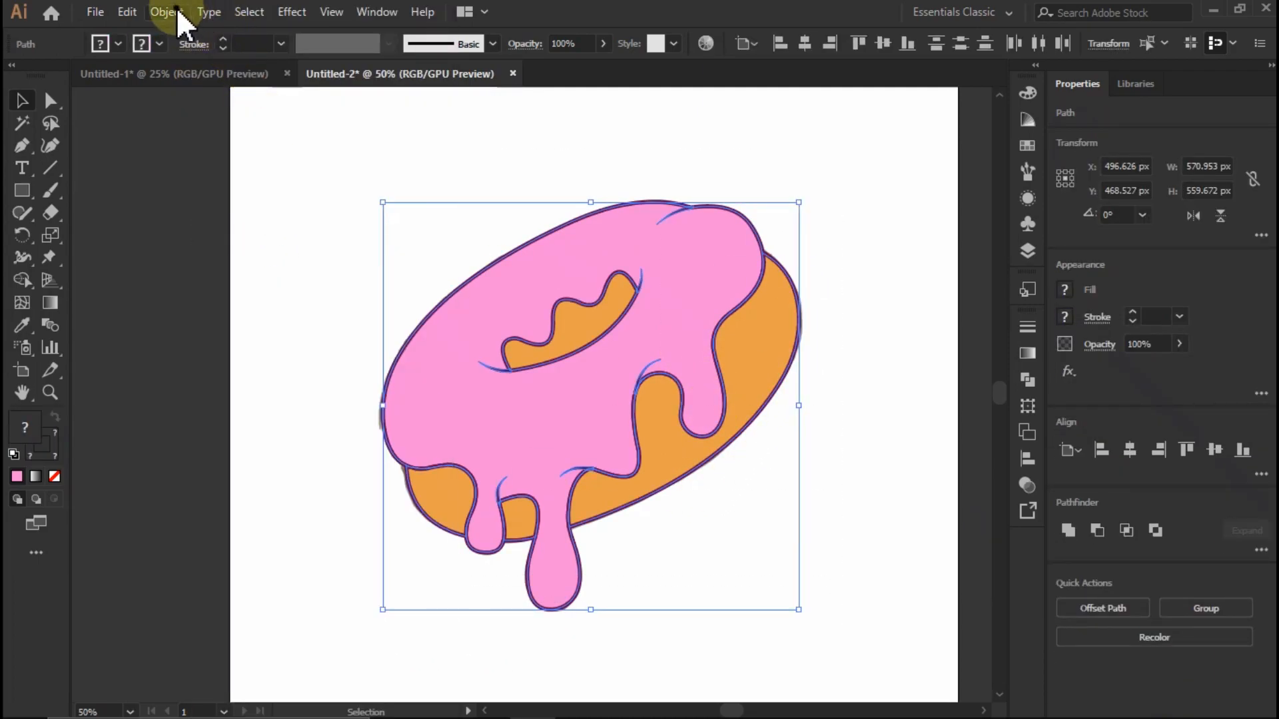
pyautogui.click(178, 13)
pyautogui.click(269, 206)
pyautogui.click(590, 448)
# - Ungroup the expanded donut artwork and deselect it
pyautogui.hotkey('ctrl', '-')
pyautogui.rightClick(567, 375)
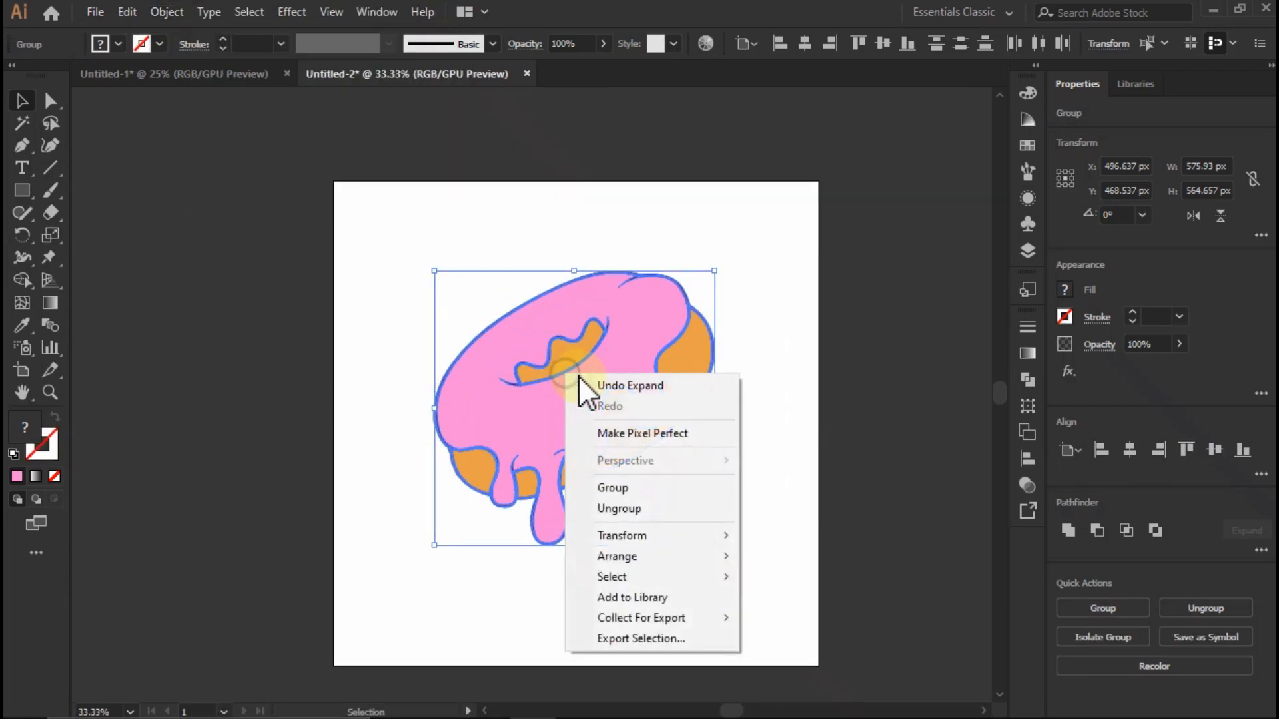
pyautogui.click(636, 512)
pyautogui.click(784, 481)
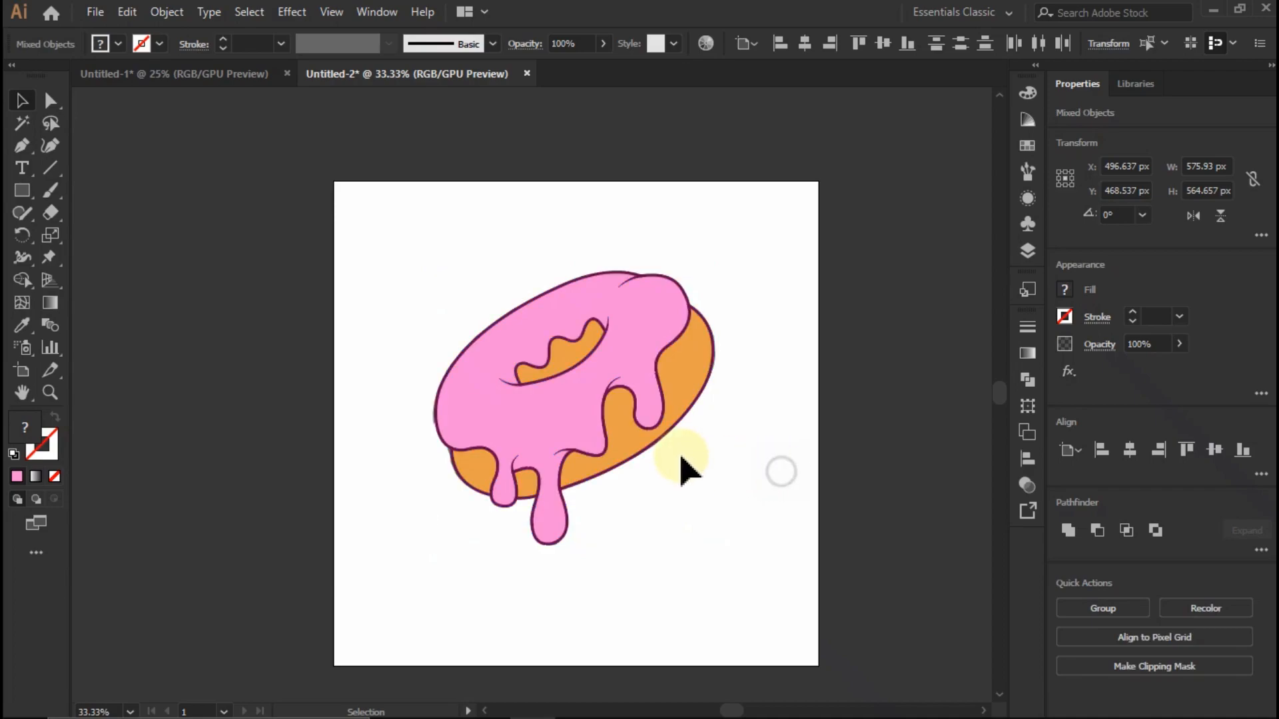
# - Try moving individual expanded pieces of the base and icing away from the donut
pyautogui.scroll(1, 683, 463)
pyautogui.moveTo(680, 320); pyautogui.dragTo(836, 434)
pyautogui.hotkey('ctrl', 'z')
pyautogui.click(851, 422)
pyautogui.scroll(2, 673, 403)
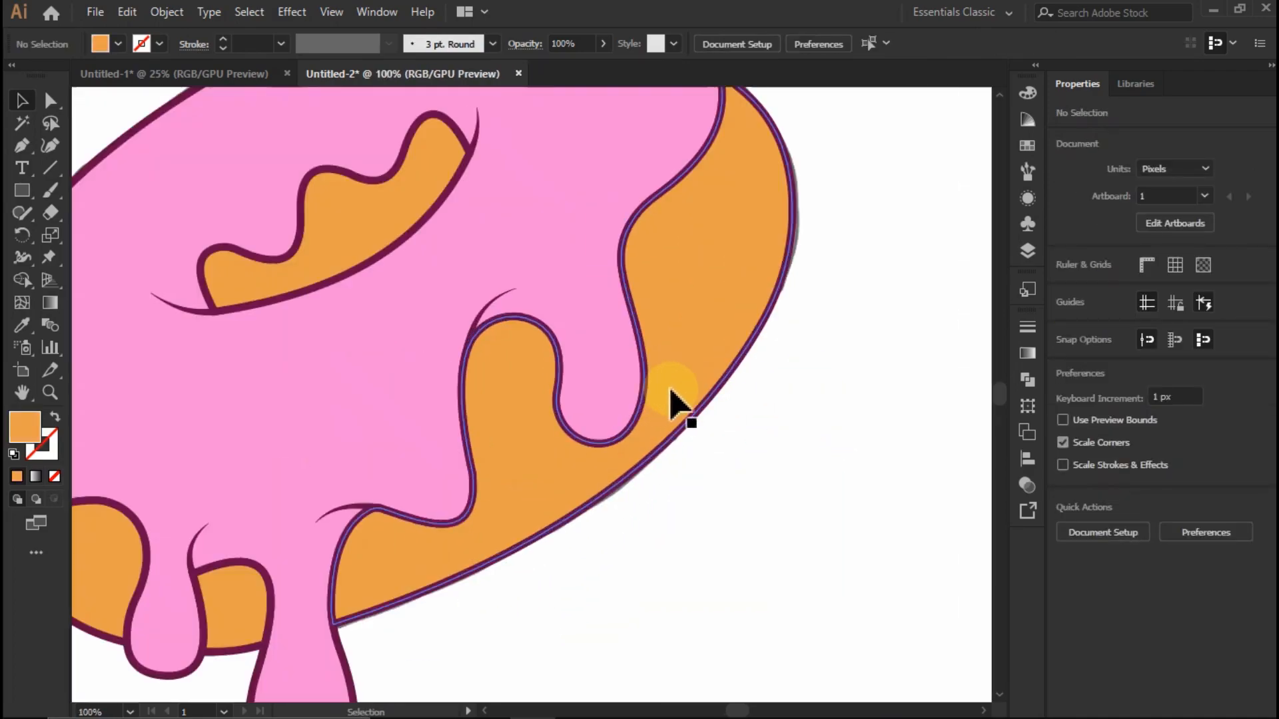
pyautogui.moveTo(703, 417); pyautogui.dragTo(814, 473)
pyautogui.hotkey('ctrl', 'z')
pyautogui.click(822, 440)
pyautogui.scroll(-2, 822, 467)
pyautogui.moveTo(702, 308); pyautogui.dragTo(604, 308)
pyautogui.hotkey('ctrl', 'z')
pyautogui.click(879, 311)
pyautogui.scroll(-1, 657, 253)
pyautogui.scroll(2, 737, 362)
pyautogui.scroll(-1, 763, 460)
pyautogui.scroll(-1, 706, 387)
pyautogui.scroll(1, 600, 313)
pyautogui.scroll(1, 449, 323)
pyautogui.scroll(-1, 466, 333)
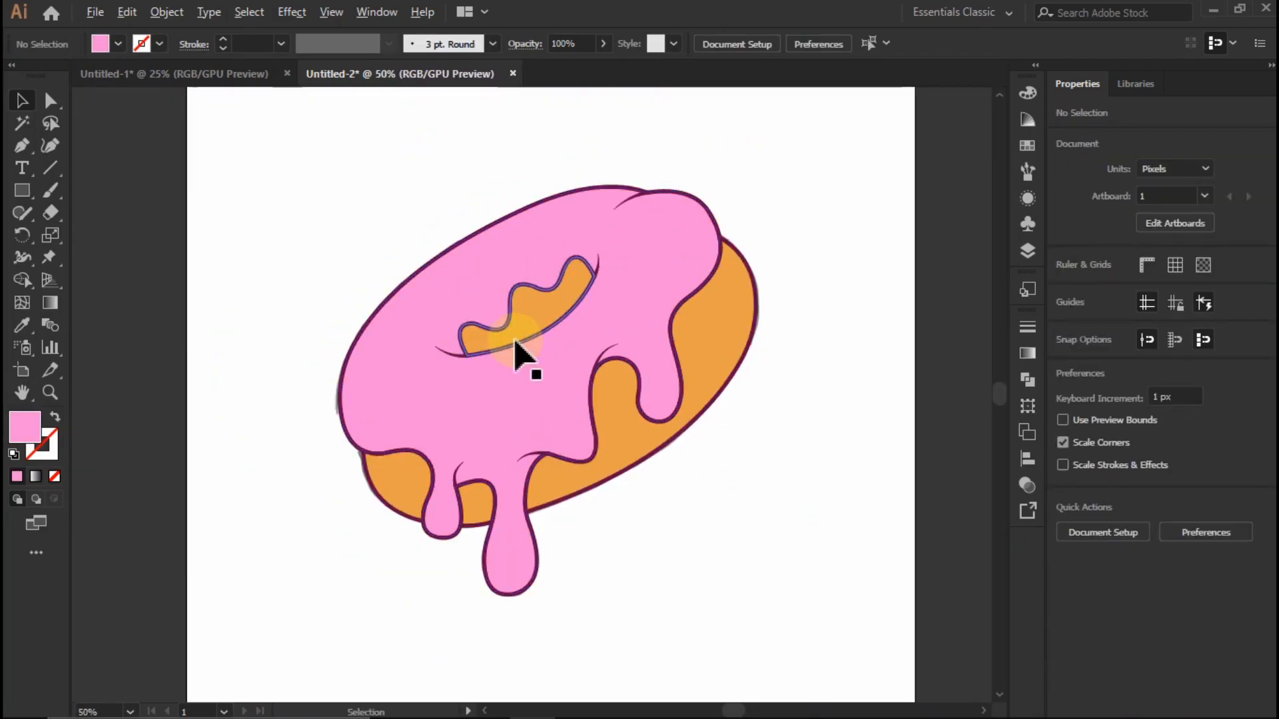
# - Duplicate the right-hand orange base section slightly down and to the right, and remove the excess outside the base with Shape Builder
pyautogui.scroll(1, 607, 344)
pyautogui.click(692, 509)
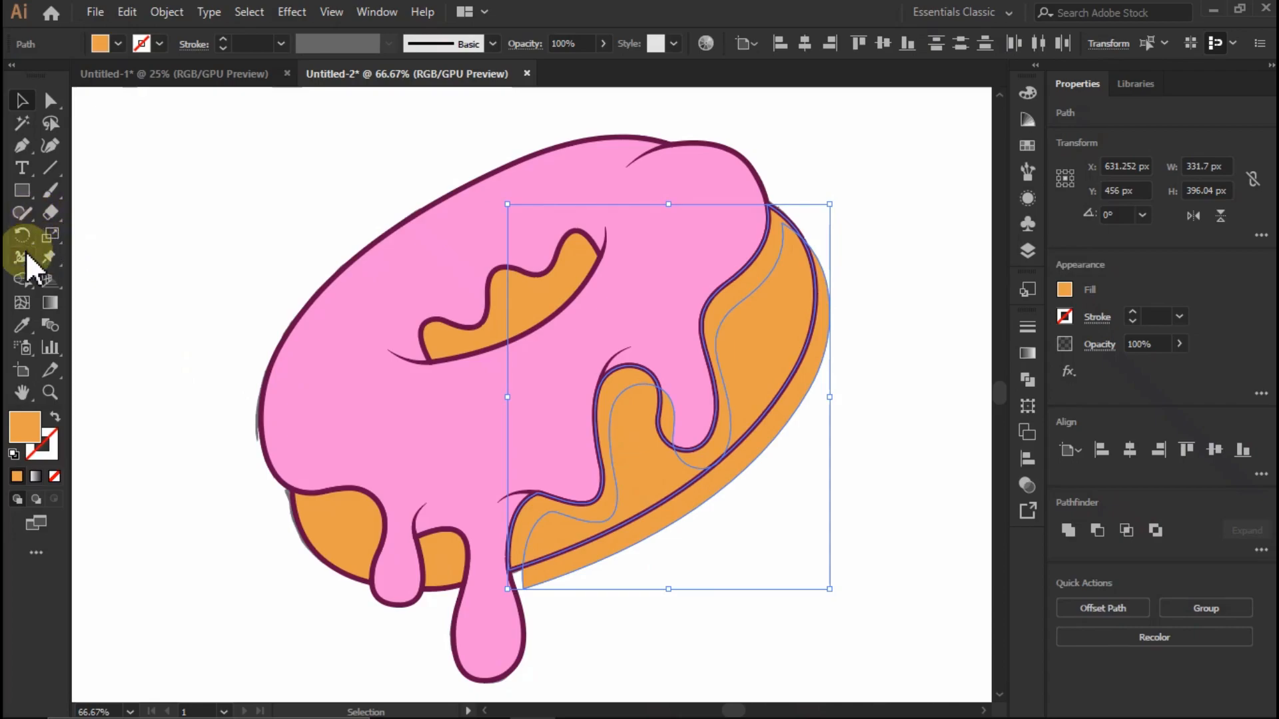
pyautogui.click(23, 279)
pyautogui.keyDown('alt'); pyautogui.click(786, 373); pyautogui.keyUp('alt')
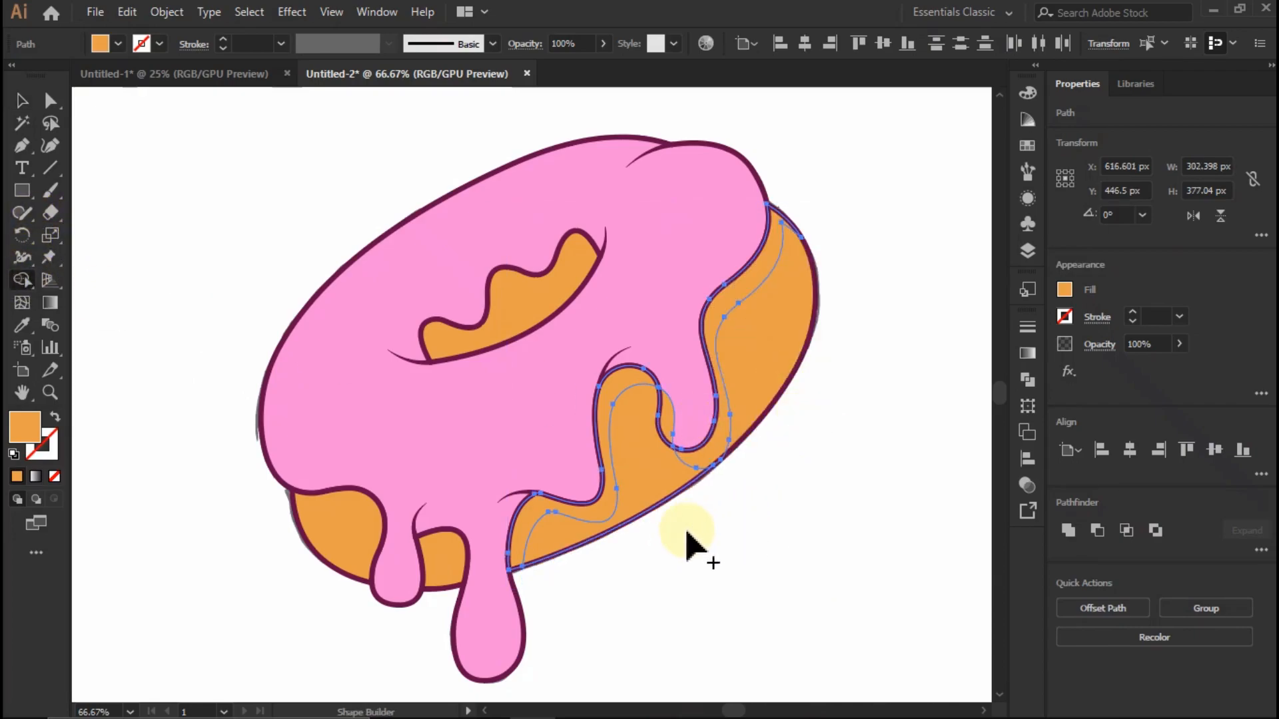
pyautogui.scroll(1, 694, 446)
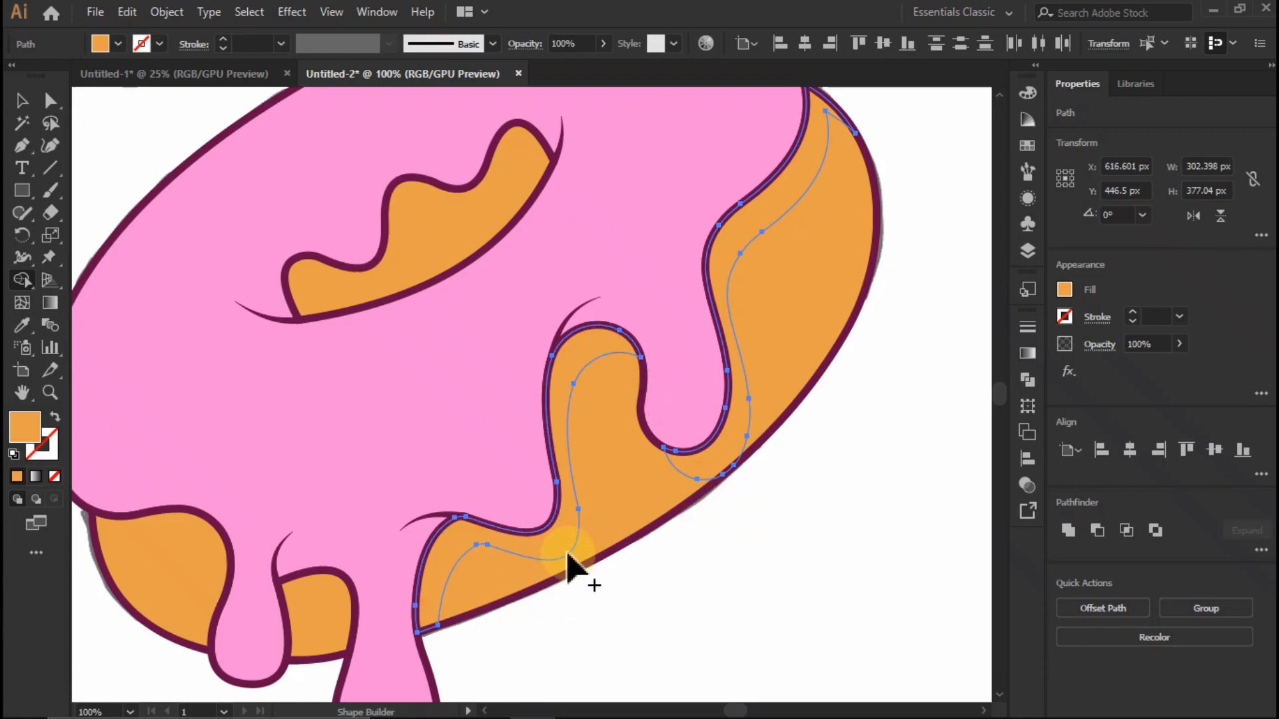
pyautogui.click(25, 107)
pyautogui.click(102, 133)
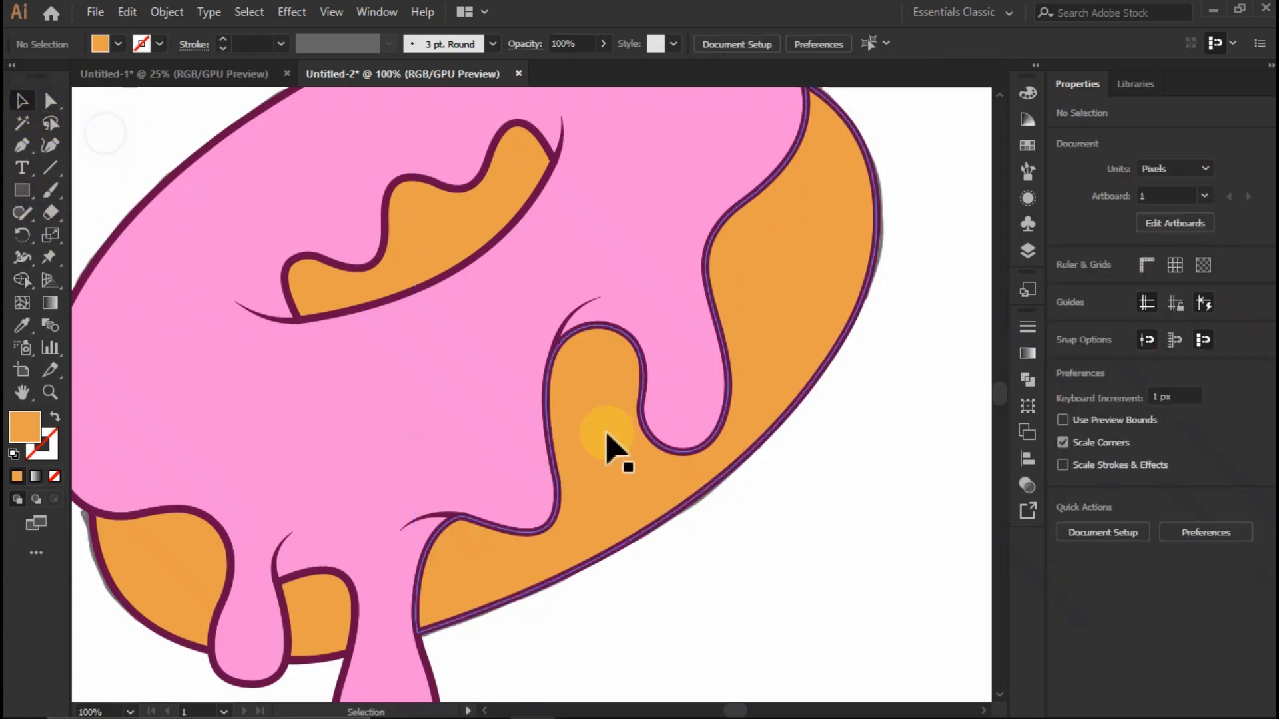
# - Try moving the separated orange strips away from the icing edge, and undo the moves
pyautogui.moveTo(578, 353); pyautogui.dragTo(532, 424)
pyautogui.moveTo(738, 234); pyautogui.dragTo(796, 251)
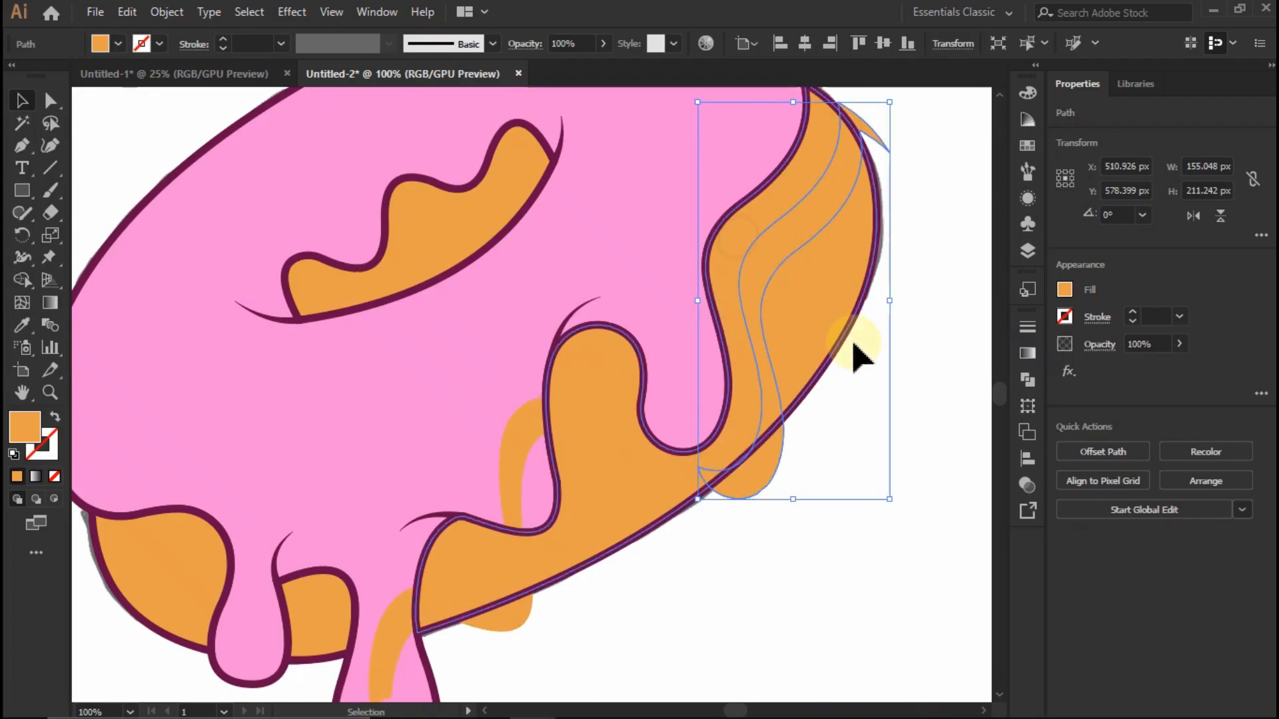
pyautogui.hotkey('ctrl', 'z')
pyautogui.hotkey('ctrl', 'z')
# - Fill both strips below the right-hand icing edge with the darker brownish-orange swatch and deselect them
pyautogui.scroll(-1, 738, 346)
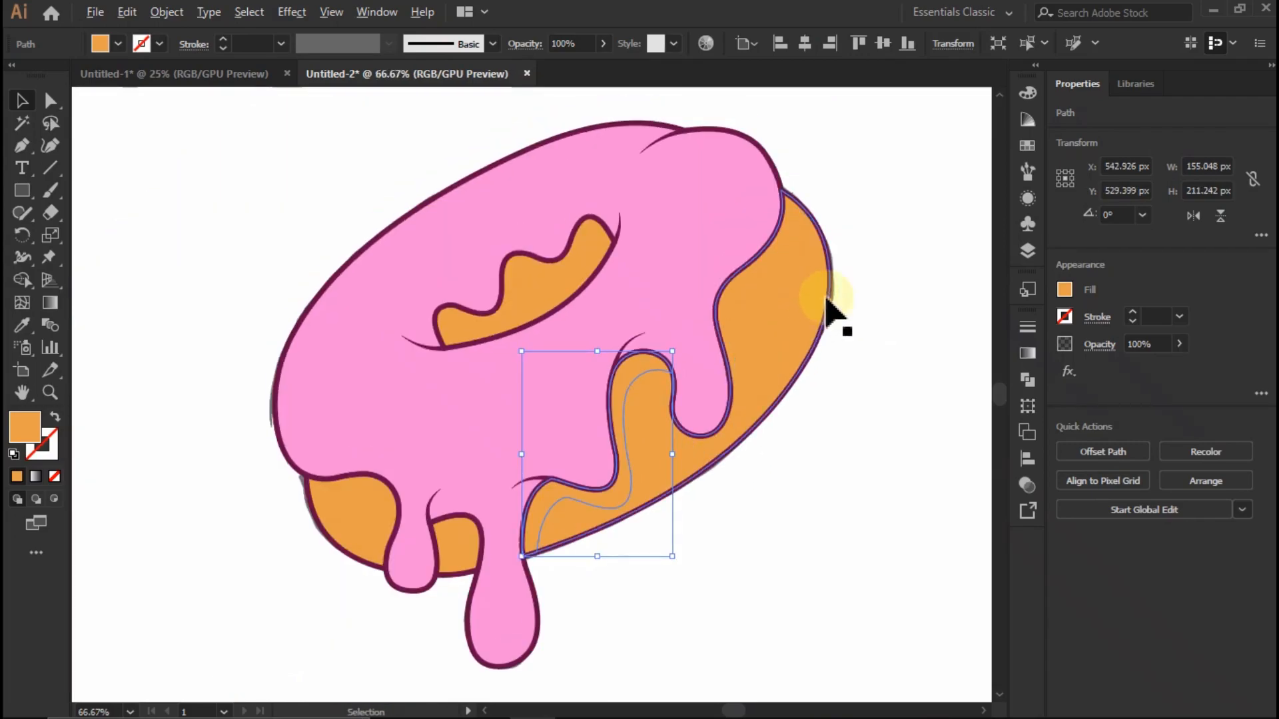
pyautogui.keyDown('shift'); pyautogui.click(748, 291); pyautogui.keyUp('shift')
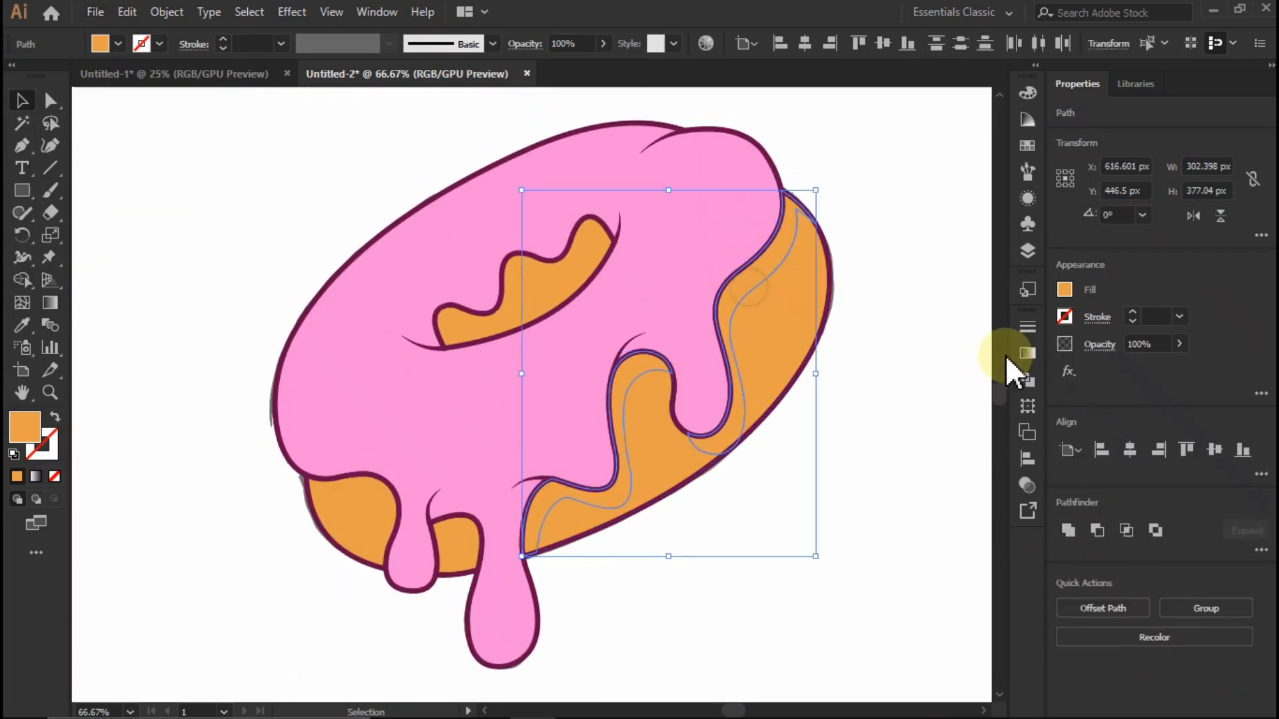
pyautogui.click(1065, 291)
pyautogui.click(877, 441)
pyautogui.click(900, 257)
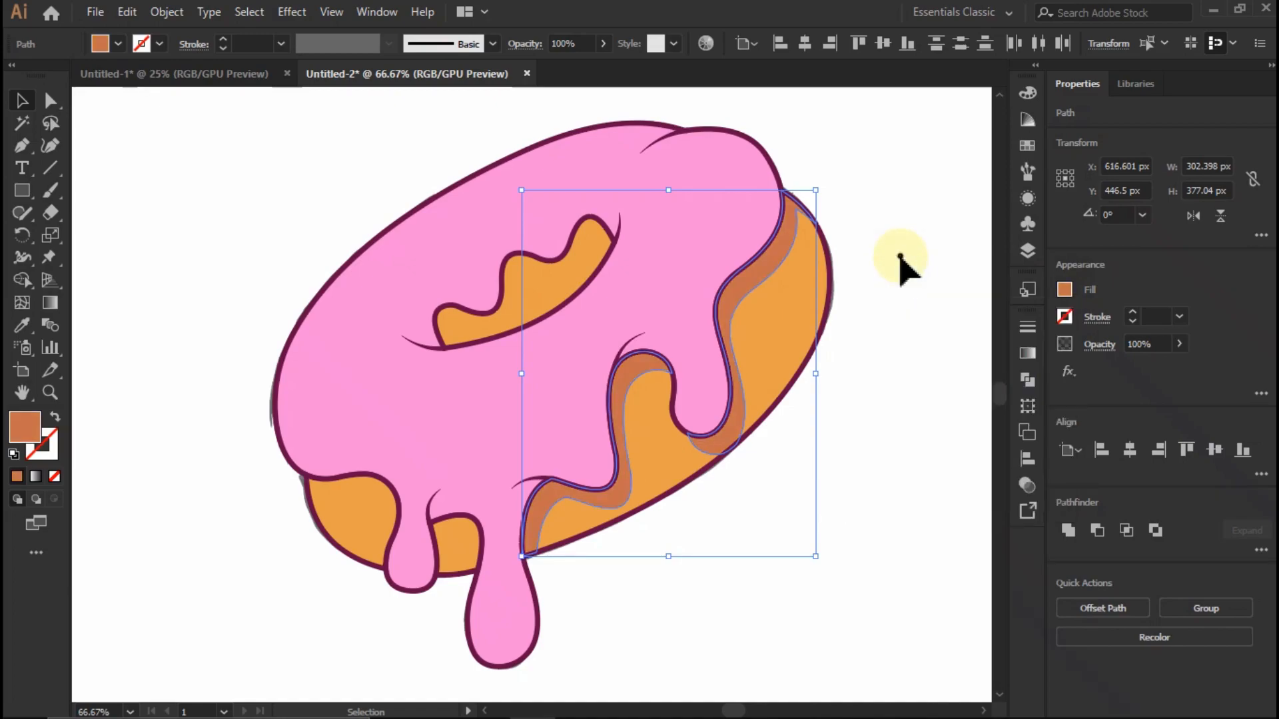
# - Draw a closed Pen shape overlapping the base's right edge, starting at the shading strip's tip and curving inside the outline
pyautogui.scroll(-3, 819, 306)
pyautogui.scroll(1, 813, 328)
pyautogui.scroll(3, 833, 340)
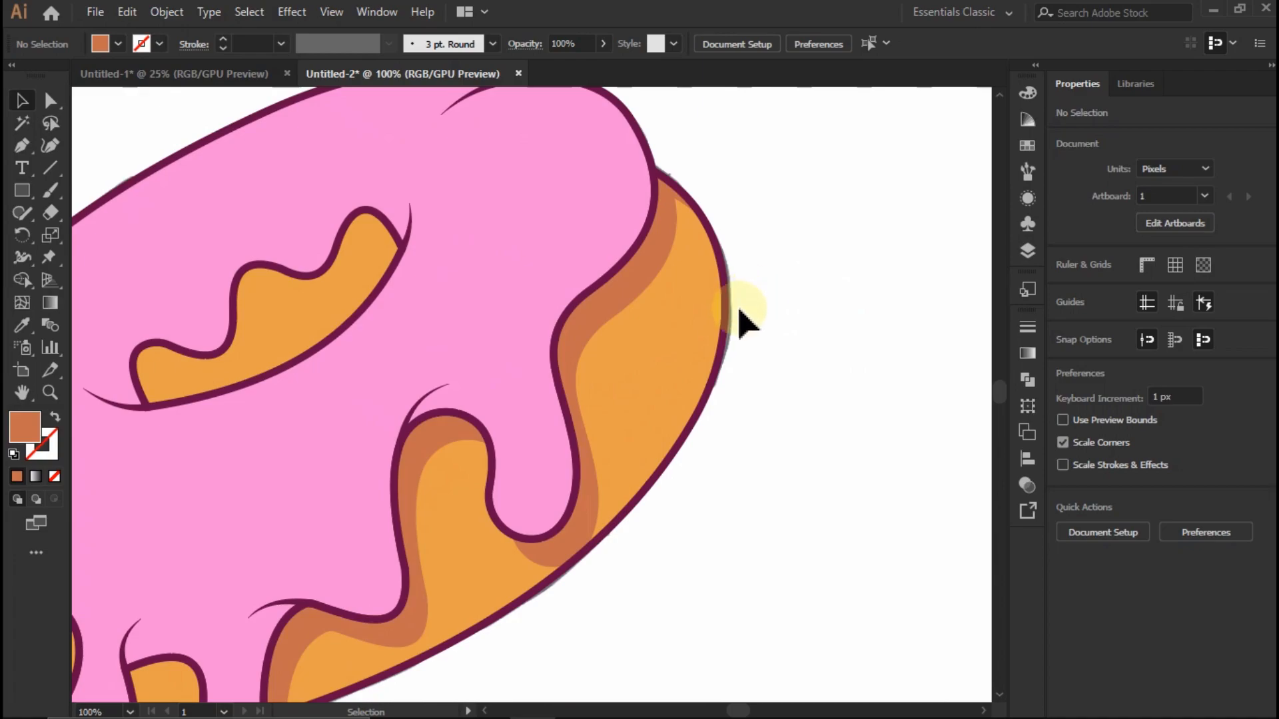
pyautogui.scroll(1, 740, 319)
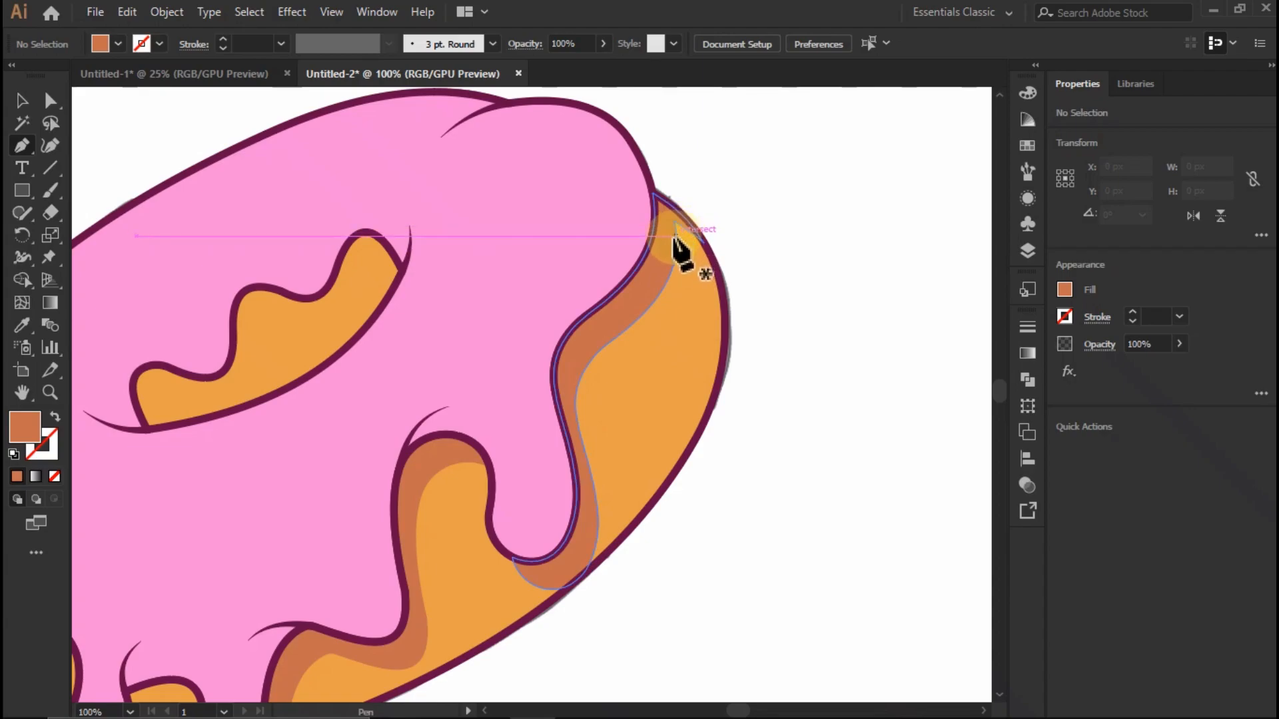
pyautogui.click(676, 235)
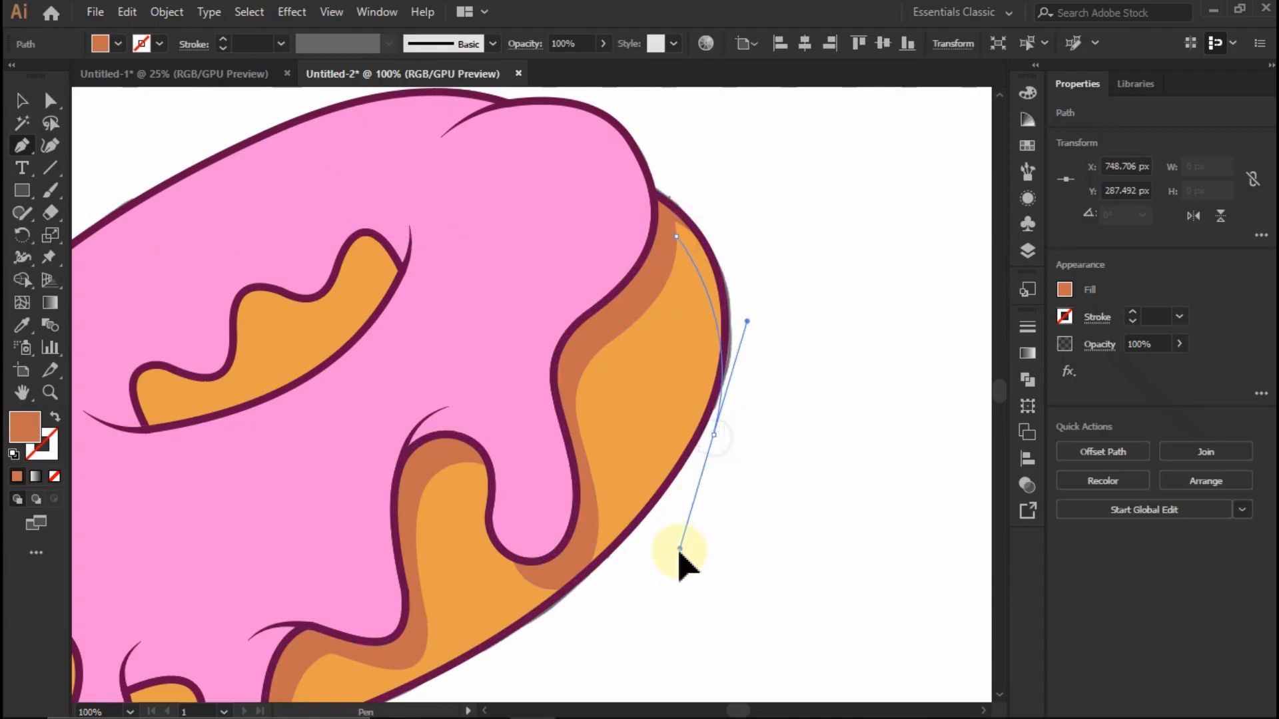
pyautogui.click(827, 415)
pyautogui.click(823, 208)
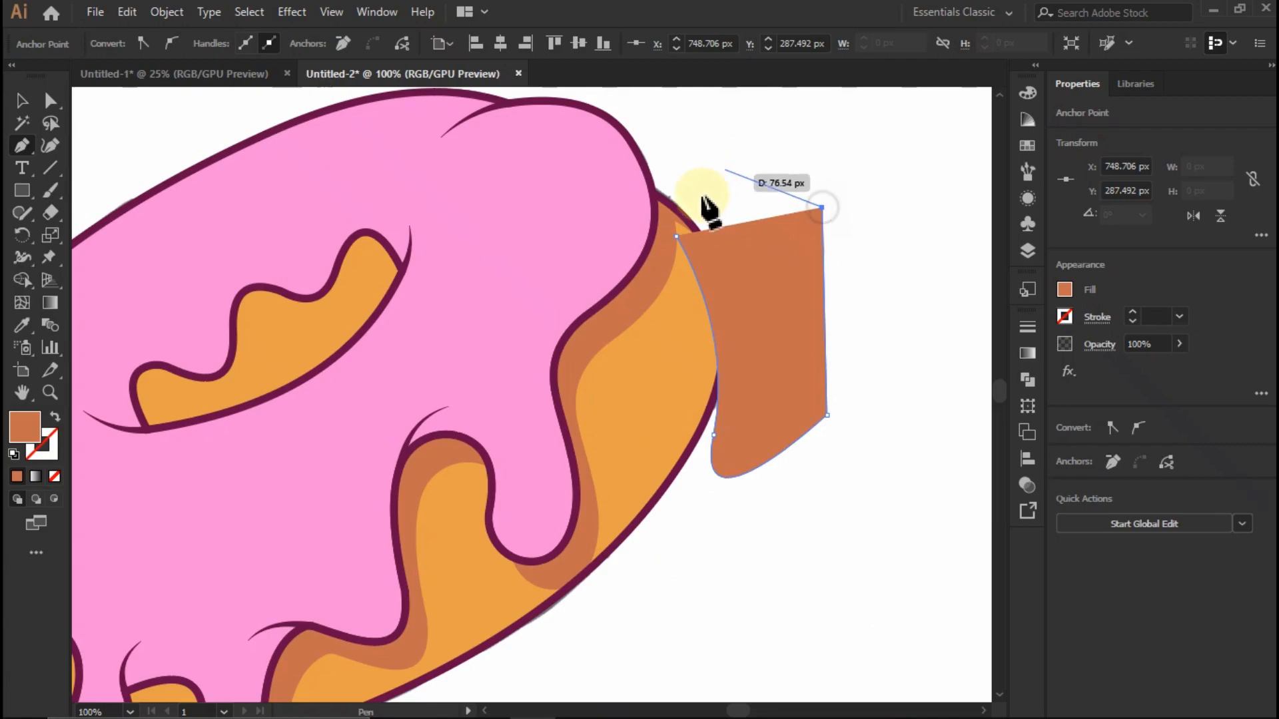
pyautogui.click(677, 173)
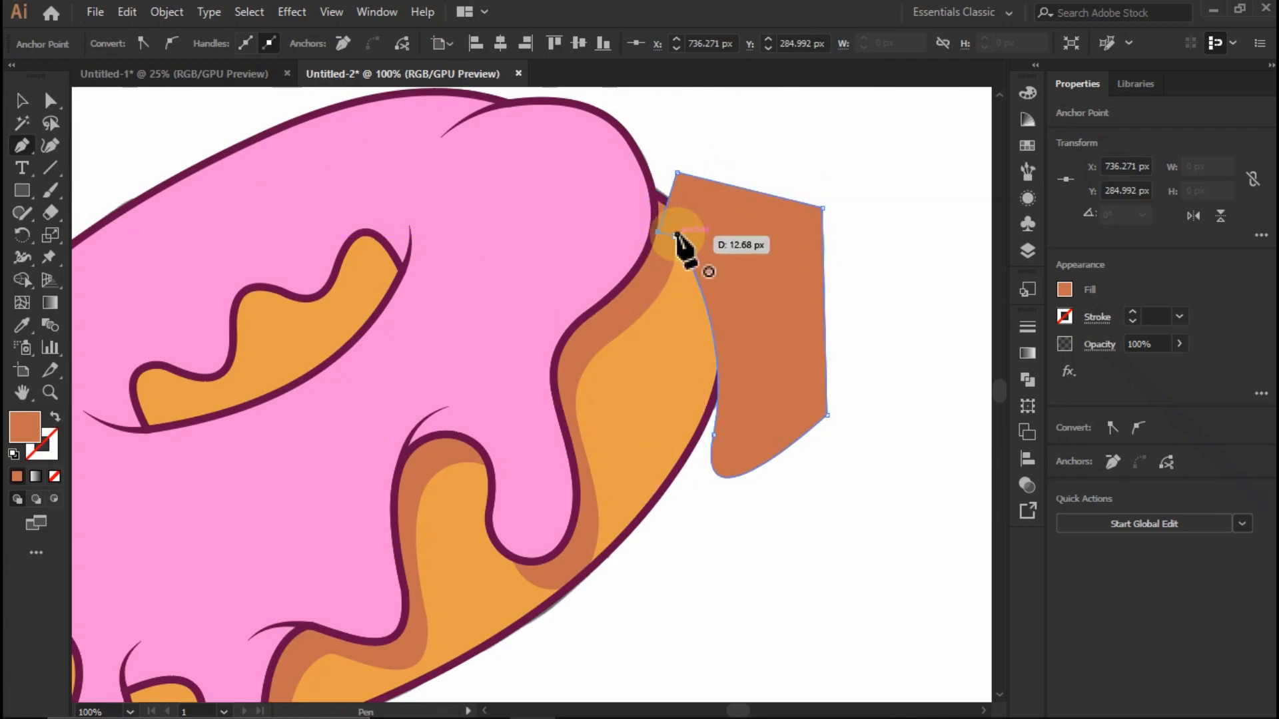
pyautogui.click(676, 235)
pyautogui.press('v')
pyautogui.click(160, 109)
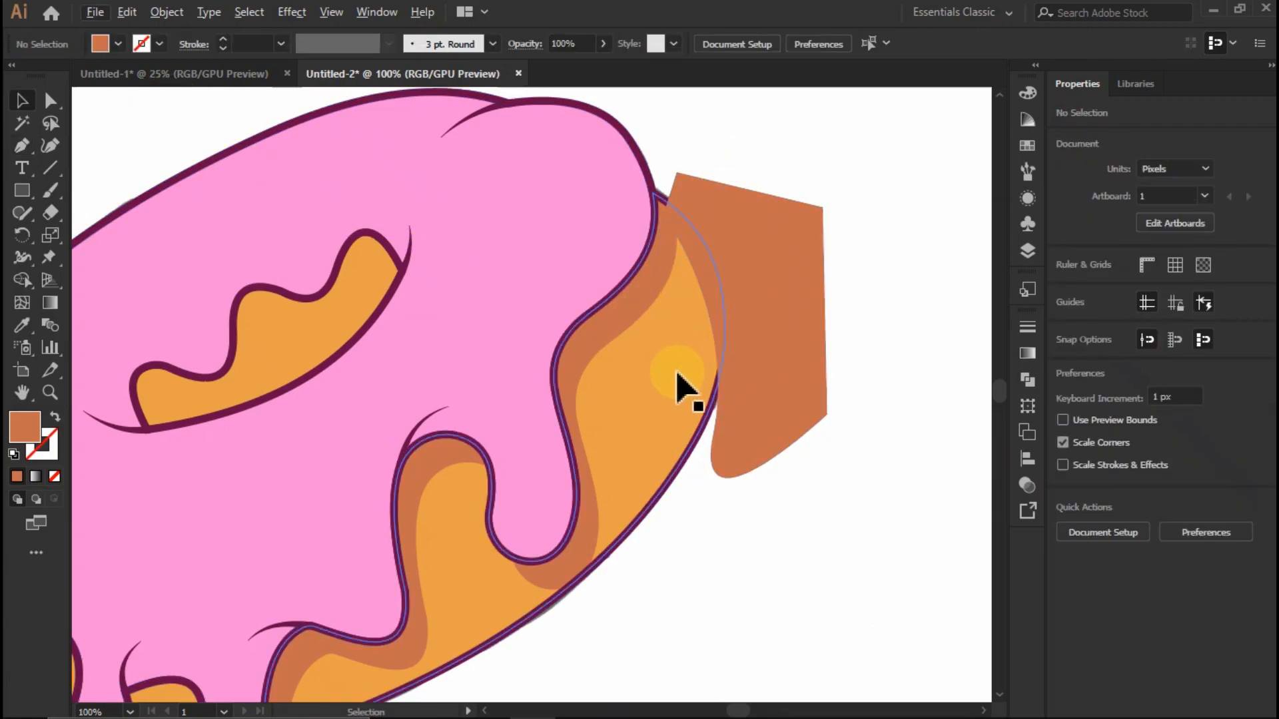
# - Trim the part of the new shape outside the base's right edge using Shape Builder
pyautogui.keyDown('shift'); pyautogui.click(779, 323); pyautogui.keyUp('shift')
pyautogui.click(22, 256)
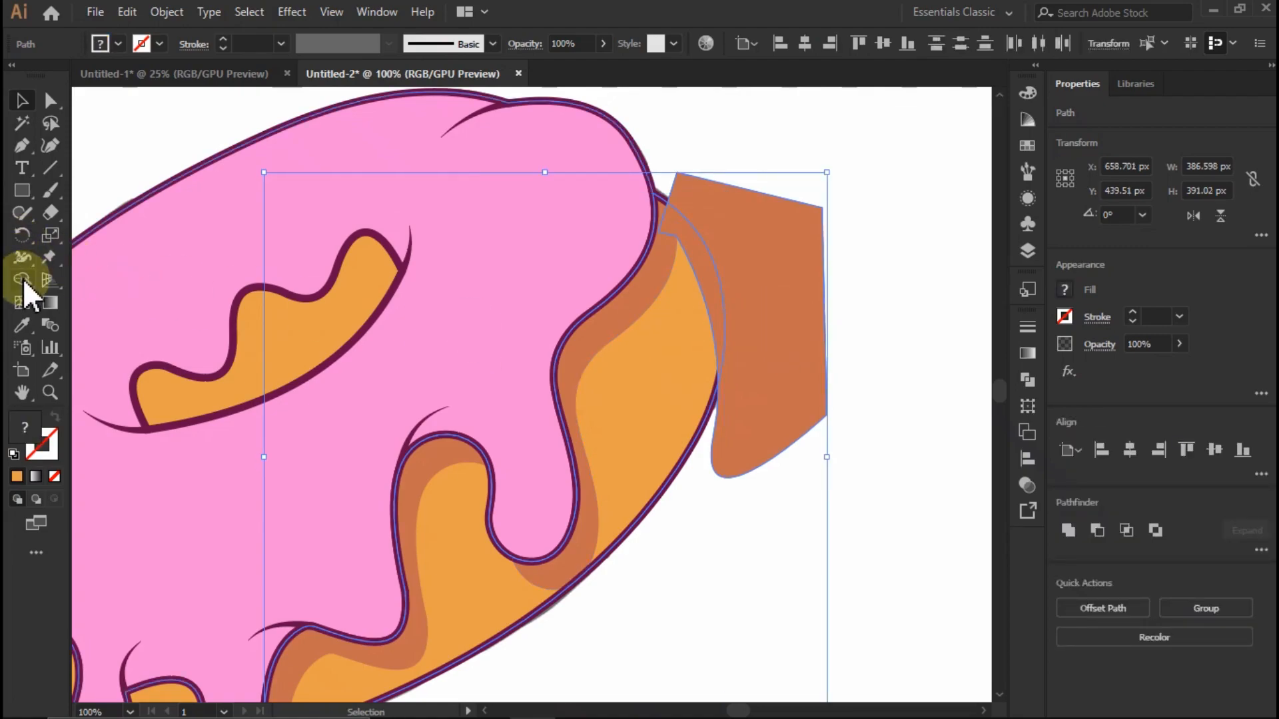
pyautogui.click(23, 280)
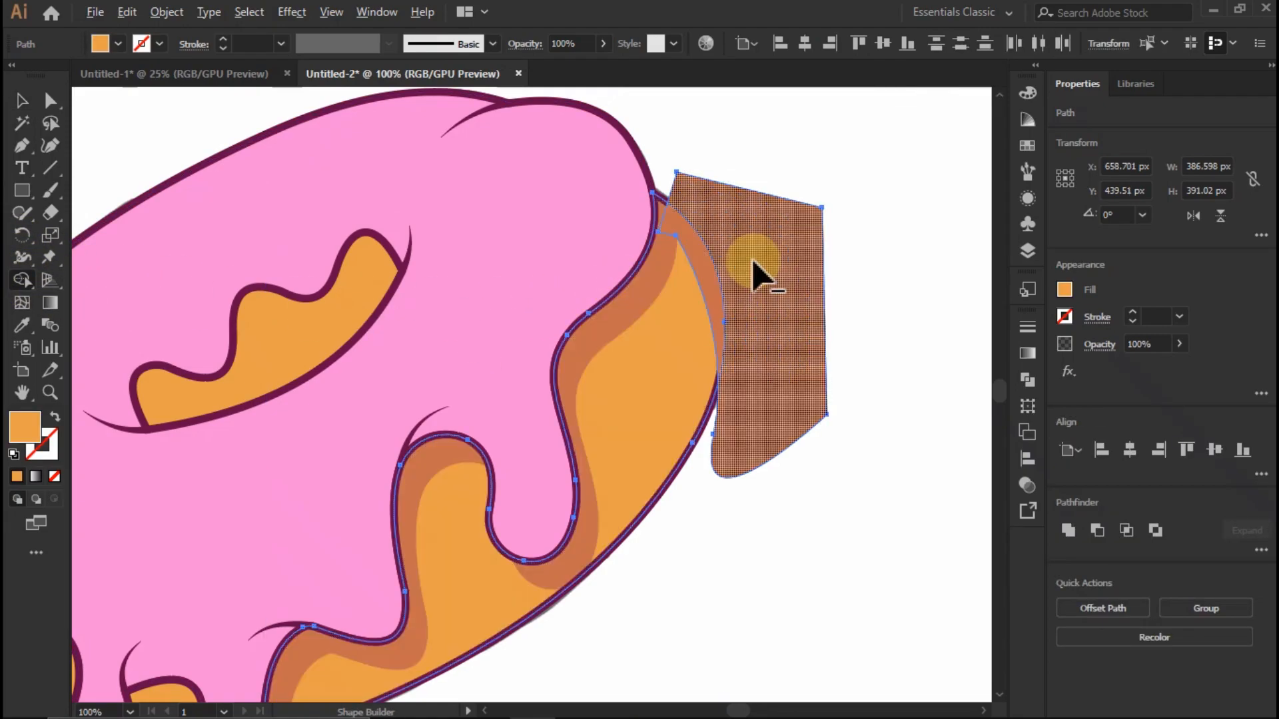
pyautogui.keyDown('alt'); pyautogui.click(756, 267); pyautogui.keyUp('alt')
pyautogui.click(22, 100)
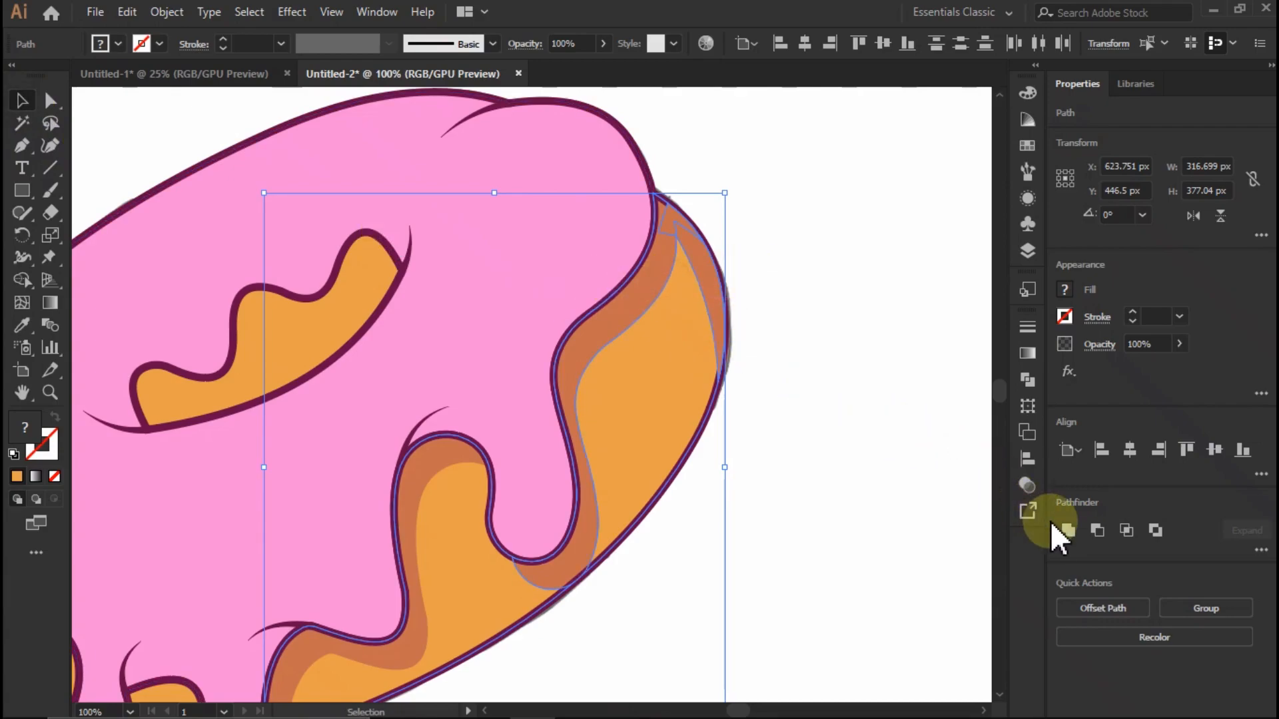
pyautogui.moveTo(609, 309); pyautogui.dragTo(767, 300)
pyautogui.hotkey('ctrl', 'z')
pyautogui.click(839, 408)
pyautogui.hotkey('ctrl', 'z')
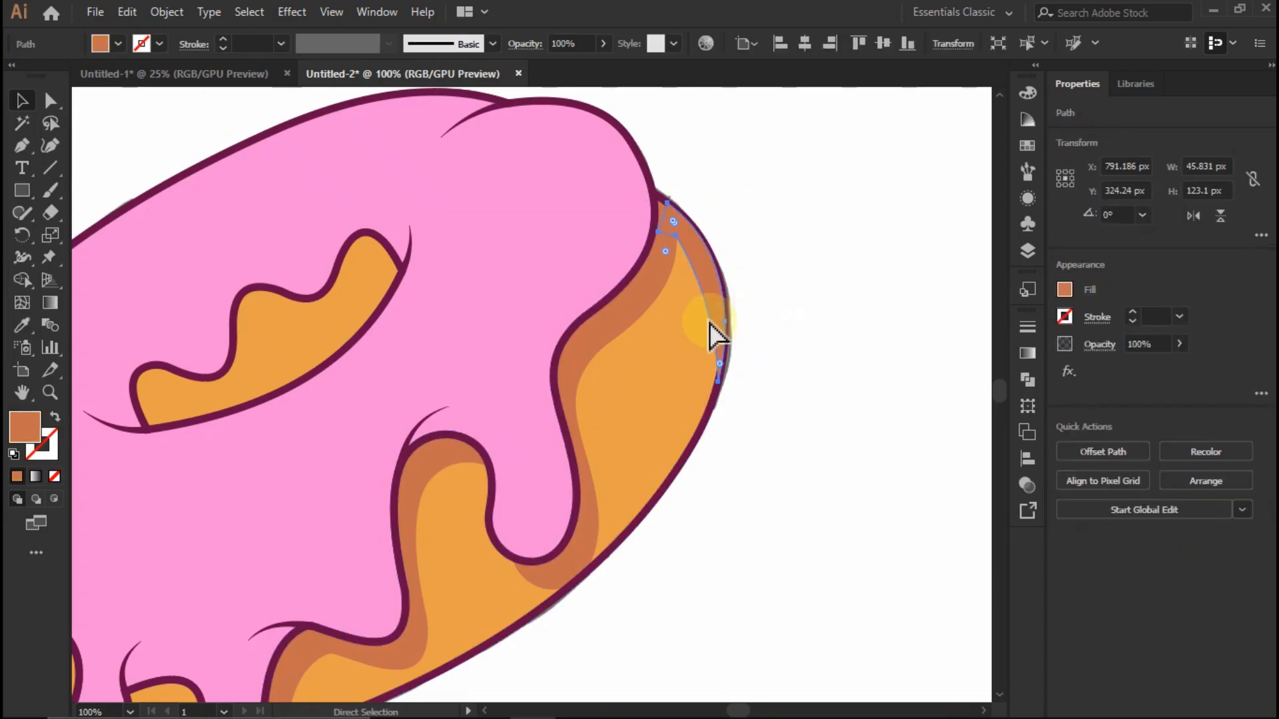
# - Unite the right-edge shading shape with the adjoining shading strip under the icing into a single shape
pyautogui.keyDown('shift'); pyautogui.click(605, 326); pyautogui.keyUp('shift')
pyautogui.moveTo(602, 321); pyautogui.dragTo(688, 358)
pyautogui.hotkey('ctrl', 'z')
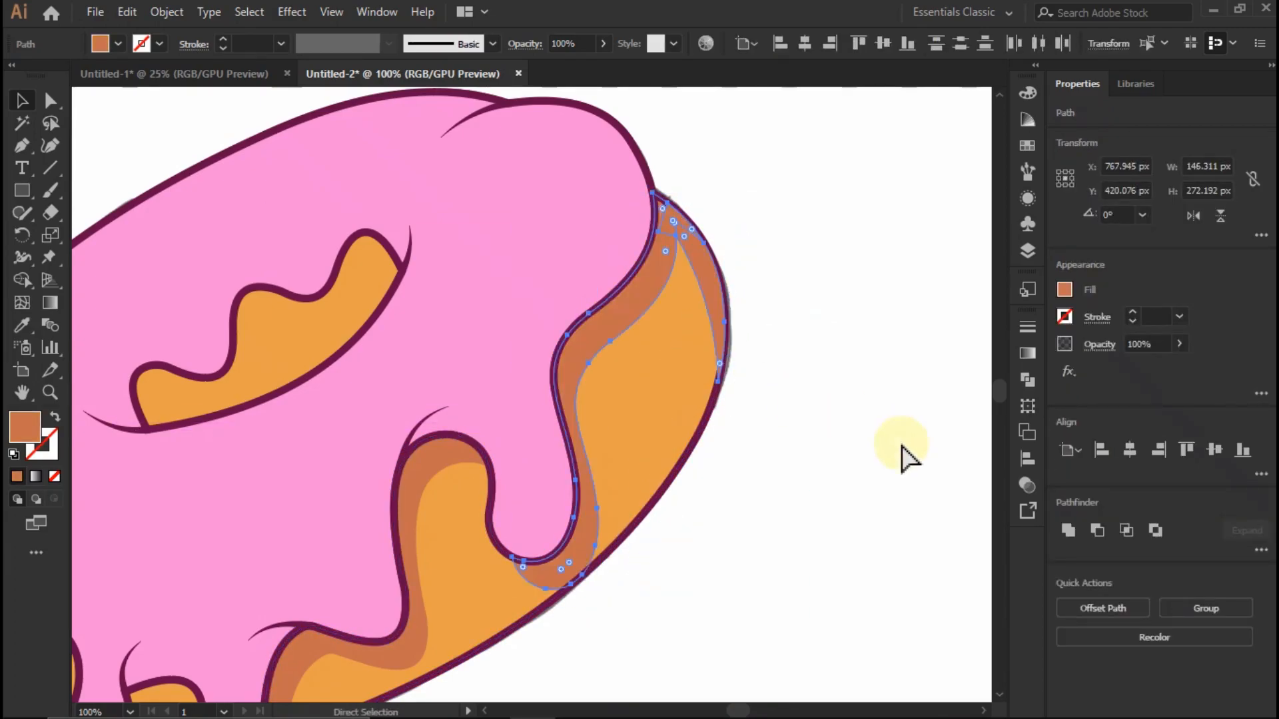
pyautogui.click(1068, 531)
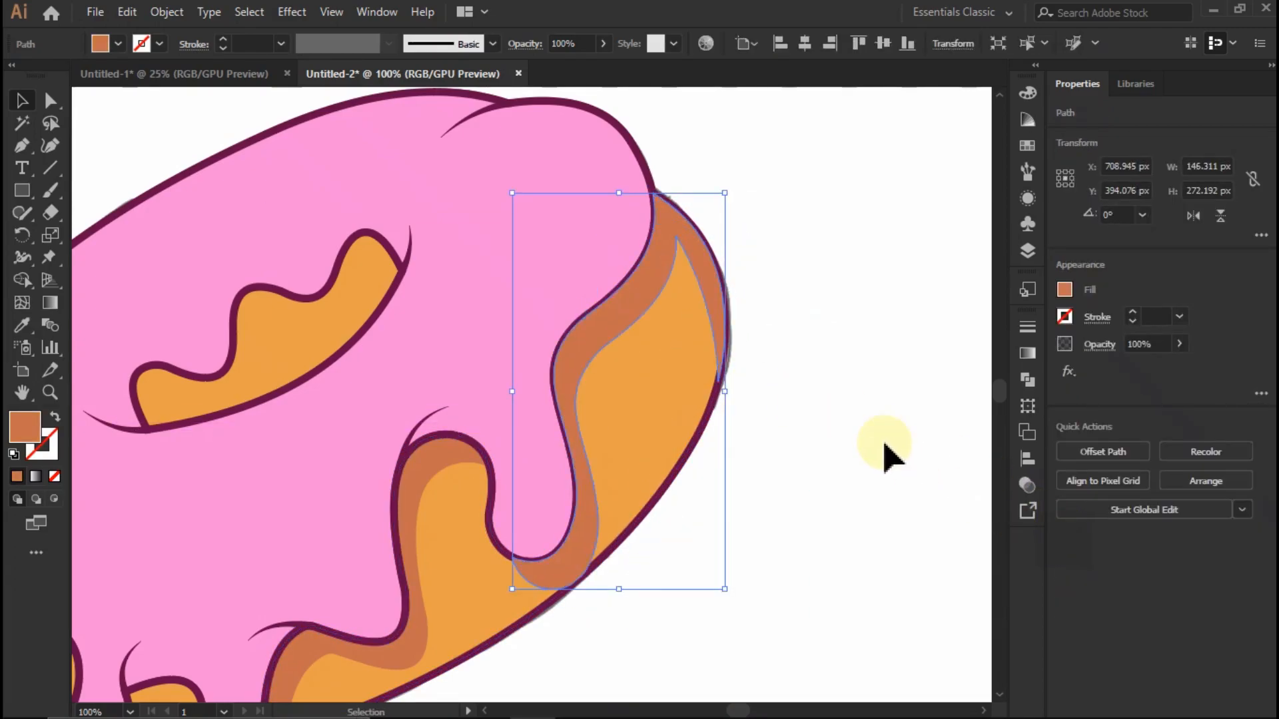
pyautogui.click(845, 423)
# - Duplicate the small orange base section between the two drips, offset down and to the right, and carve an L-shaped strip with Shape Builder
pyautogui.scroll(-5, 843, 427)
pyautogui.scroll(3, 823, 453)
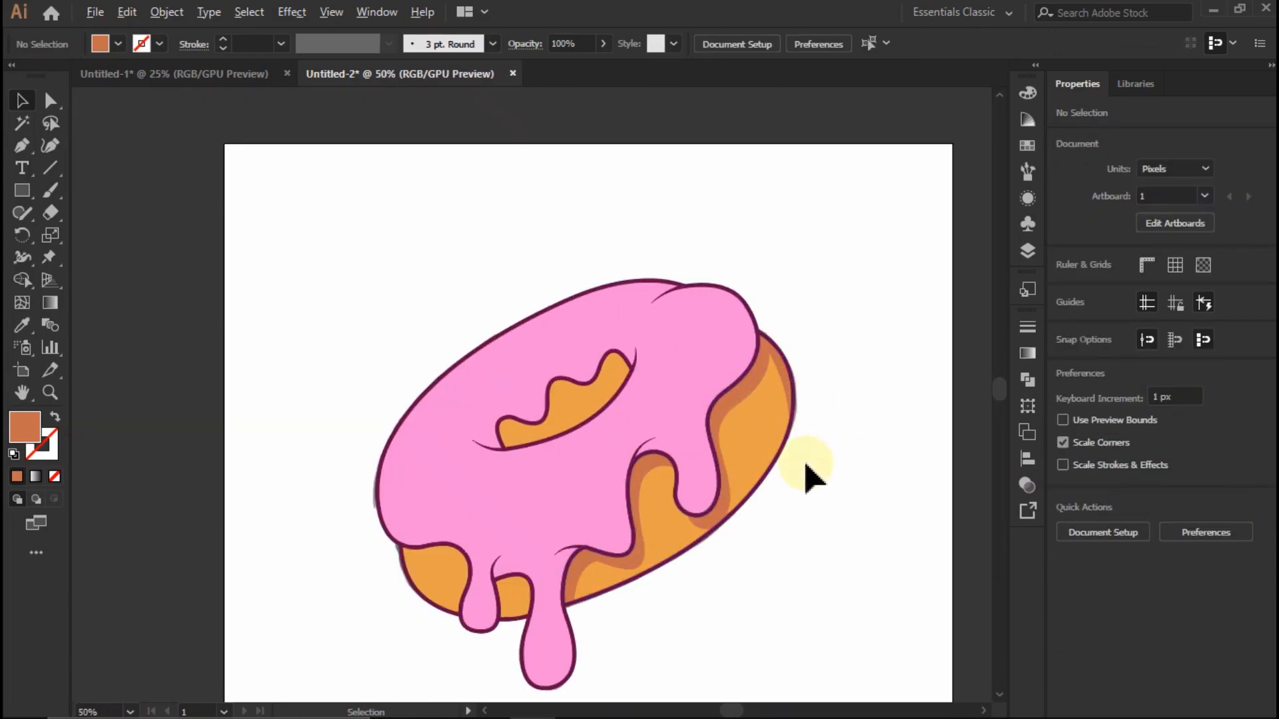
pyautogui.scroll(4, 650, 663)
pyautogui.click(562, 427)
pyautogui.moveTo(562, 426); pyautogui.dragTo(640, 518)
pyautogui.click(557, 406)
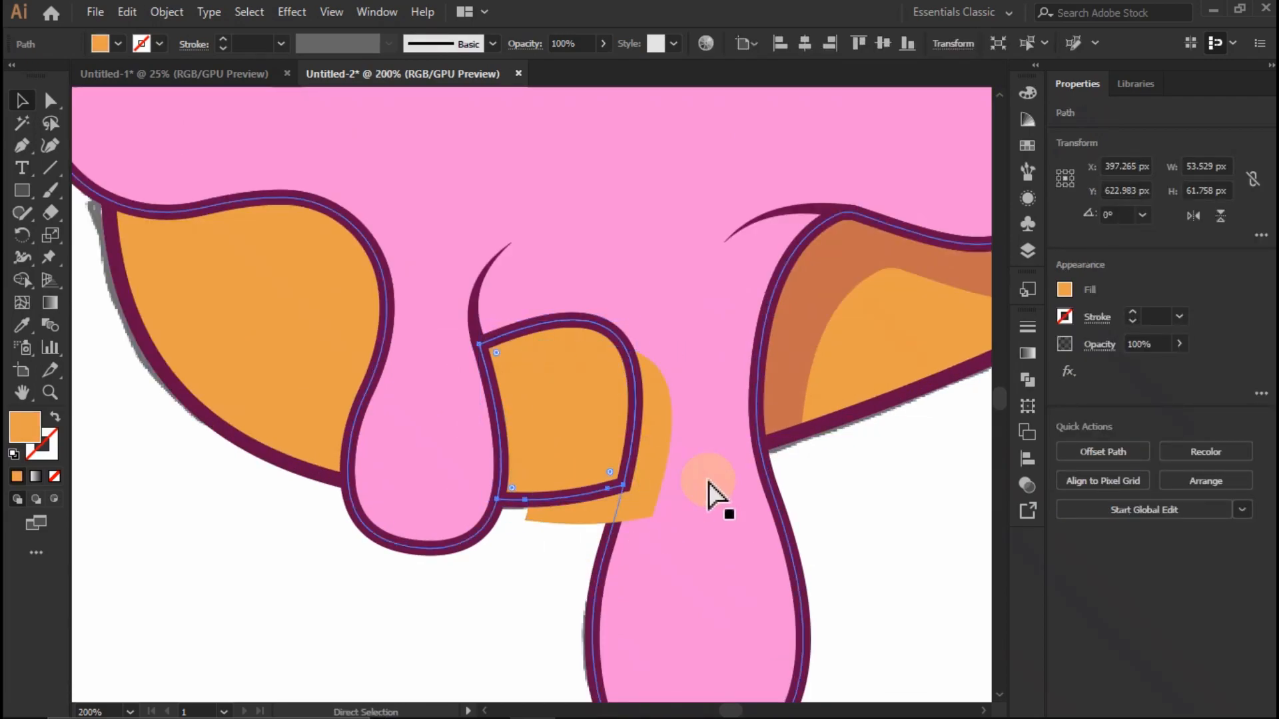
pyautogui.keyDown('shift'); pyautogui.click(591, 447); pyautogui.keyUp('shift')
pyautogui.moveTo(543, 535); pyautogui.dragTo(638, 557)
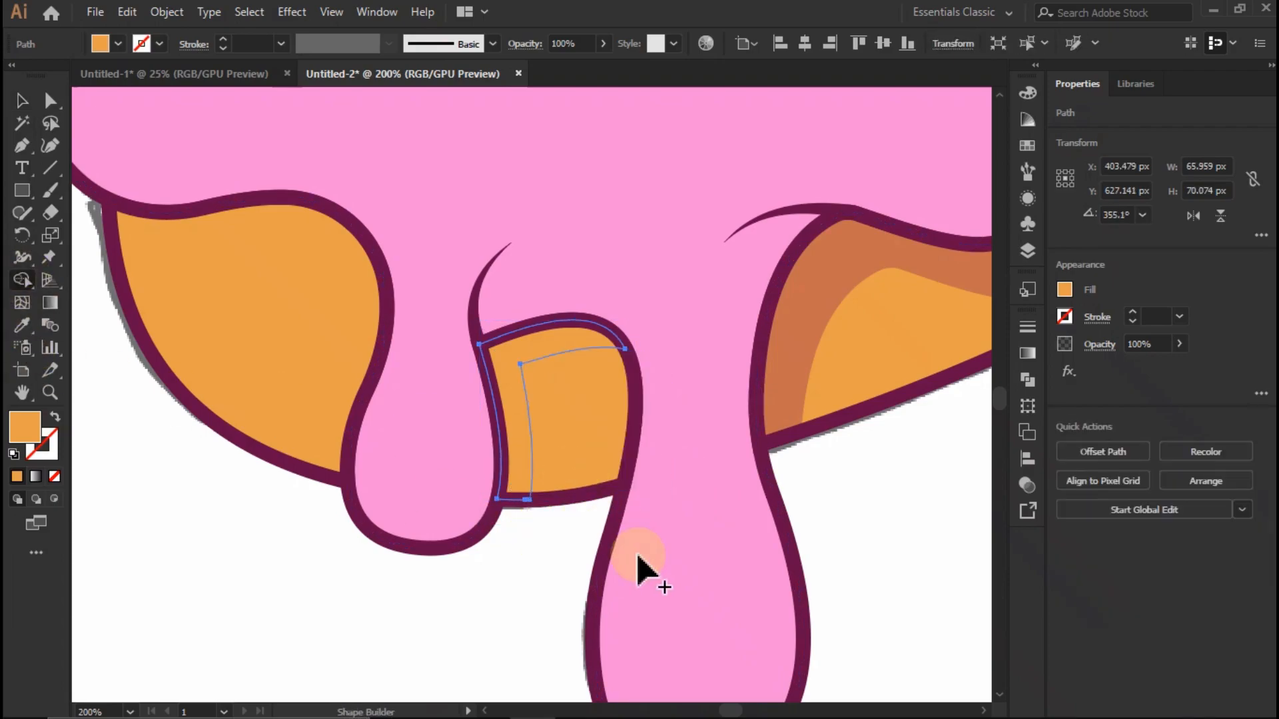
pyautogui.click(479, 586)
pyautogui.click(523, 466)
# - Sample the darker brownish-orange shading colour onto the L-shaped strip between the drips and deselect it
pyautogui.press('i')
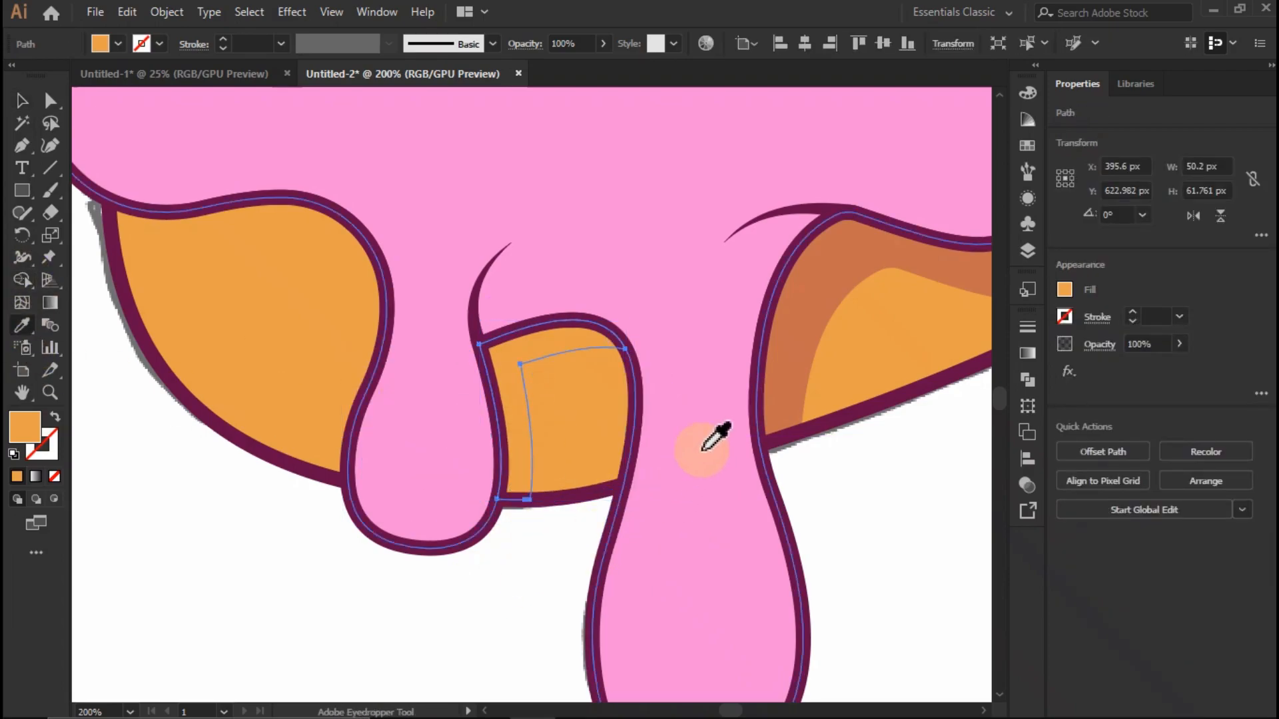
pyautogui.click(802, 351)
pyautogui.press('v')
pyautogui.click(841, 502)
# - Overlap offset and in-place copies of the donut hole's orange area, and remove the excess with Shape Builder to leave a wavy strip
pyautogui.scroll(-6, 526, 493)
pyautogui.scroll(3, 660, 421)
pyautogui.scroll(3, 360, 347)
pyautogui.moveTo(408, 353)
pyautogui.mouseDown()
pyautogui.moveTo(427, 376)
pyautogui.moveTo(414, 366)
pyautogui.mouseUp()
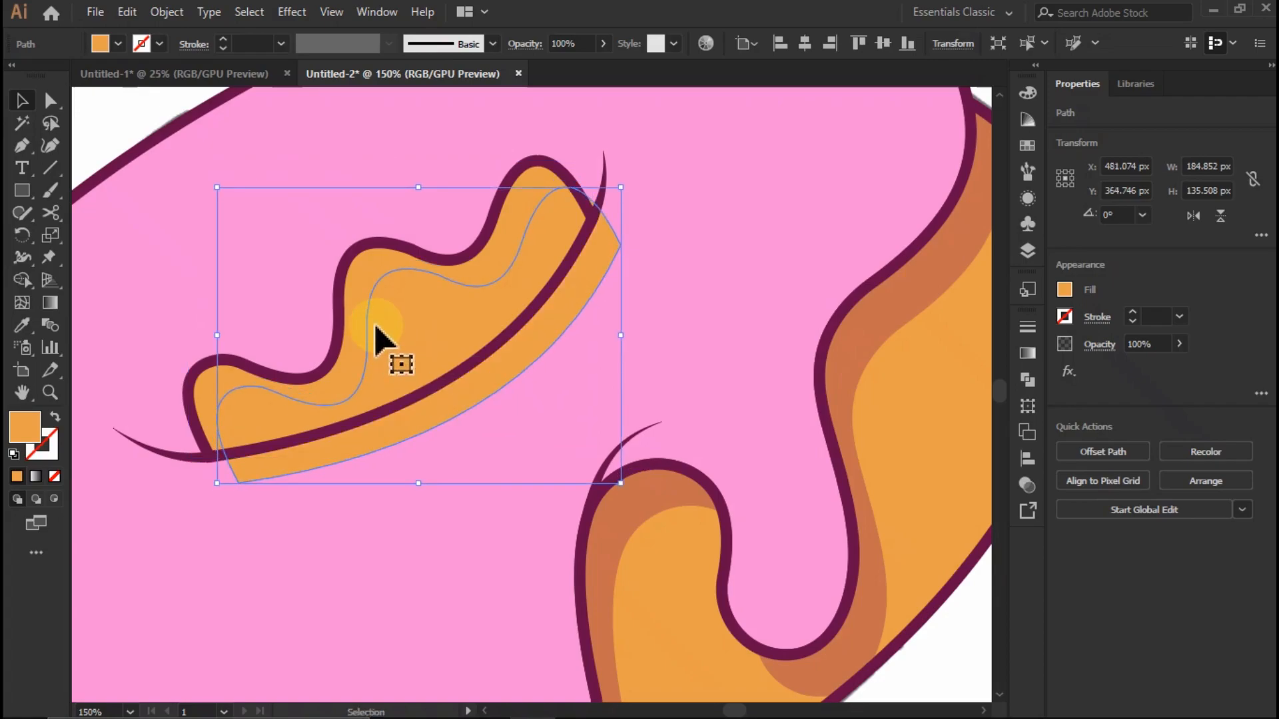
pyautogui.click(360, 284)
pyautogui.hotkey('ctrl', 'c')
pyautogui.hotkey('ctrl', 'f')
pyautogui.keyDown('shift'); pyautogui.click(386, 339); pyautogui.keyUp('shift')
pyautogui.click(22, 281)
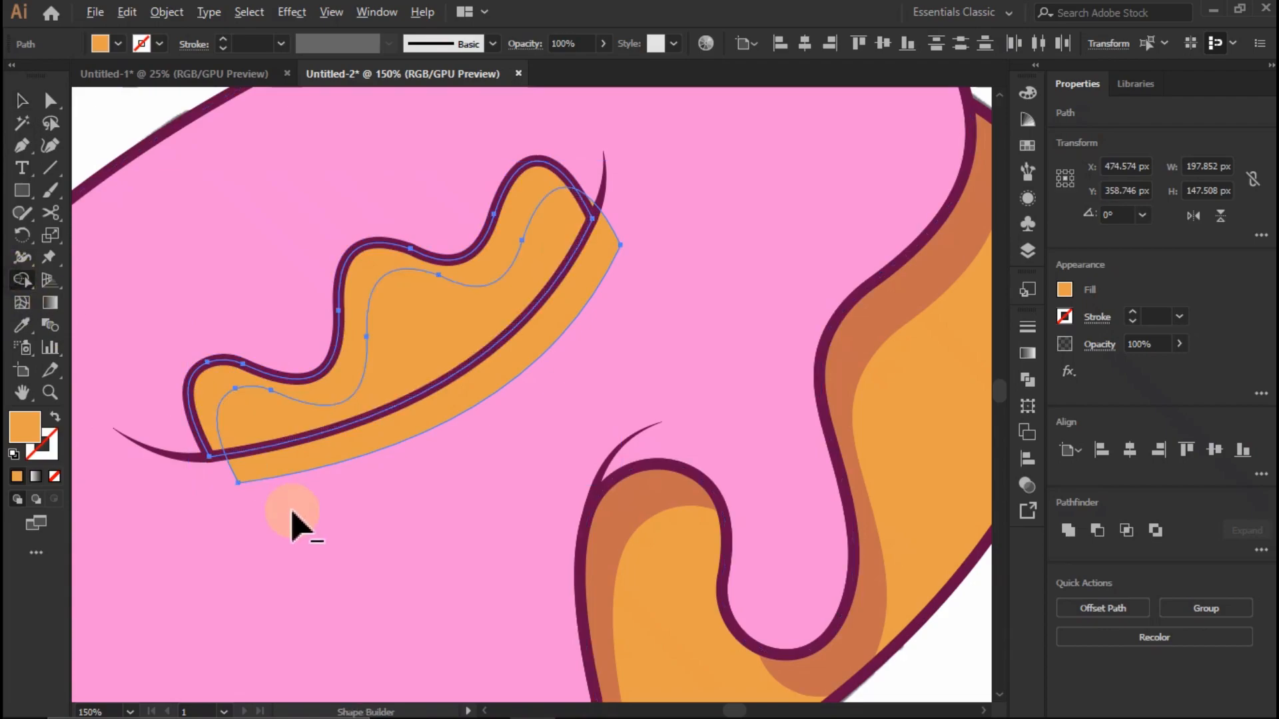
pyautogui.keyDown('alt'); pyautogui.click(275, 459); pyautogui.keyUp('alt')
# - Sample the darker brownish-orange shading colour onto the wavy strip inside the donut hole and deselect it
pyautogui.click(22, 103)
pyautogui.click(121, 121)
pyautogui.moveTo(350, 348); pyautogui.dragTo(310, 404)
pyautogui.hotkey('ctrl', 'z')
pyautogui.press('i')
pyautogui.click(670, 496)
pyautogui.press('v')
pyautogui.scroll(-2, 586, 365)
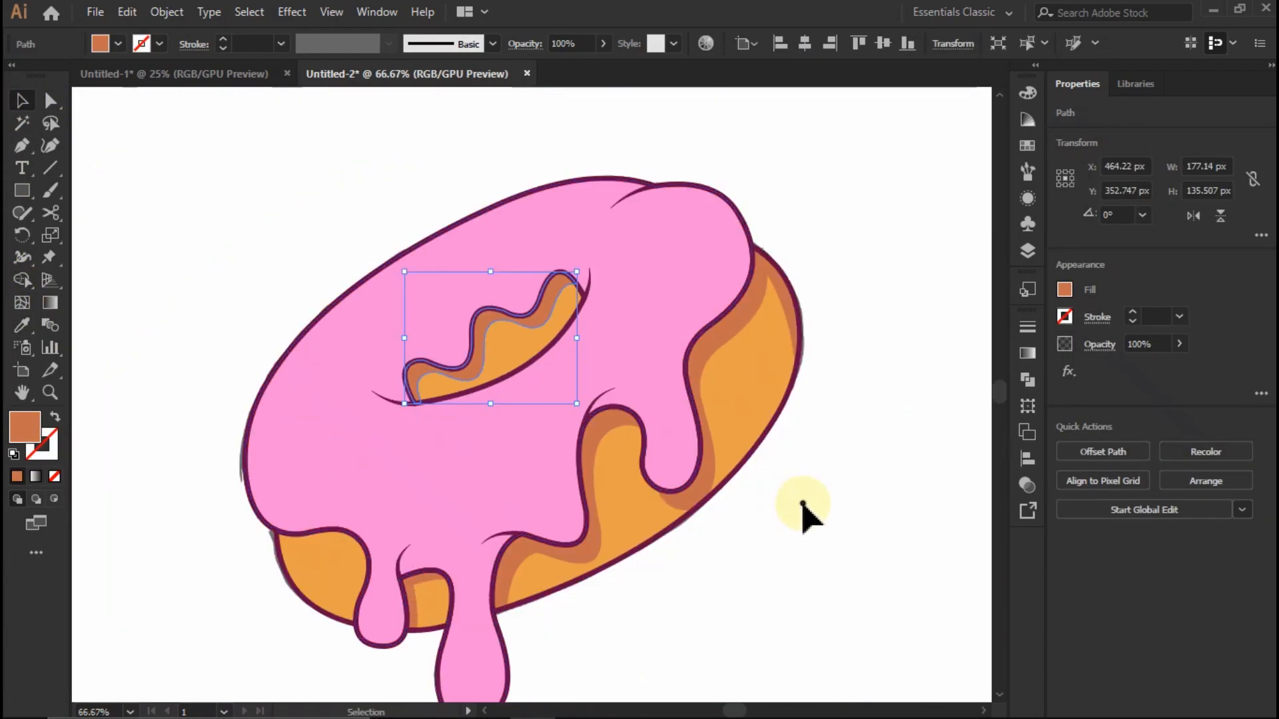
pyautogui.click(794, 465)
# - Duplicate the left-hand orange base section, offset the copy to the right and adjust its fit over the original
pyautogui.scroll(-3, 796, 467)
pyautogui.scroll(1, 822, 463)
pyautogui.scroll(-1, 808, 409)
pyautogui.scroll(2, 777, 447)
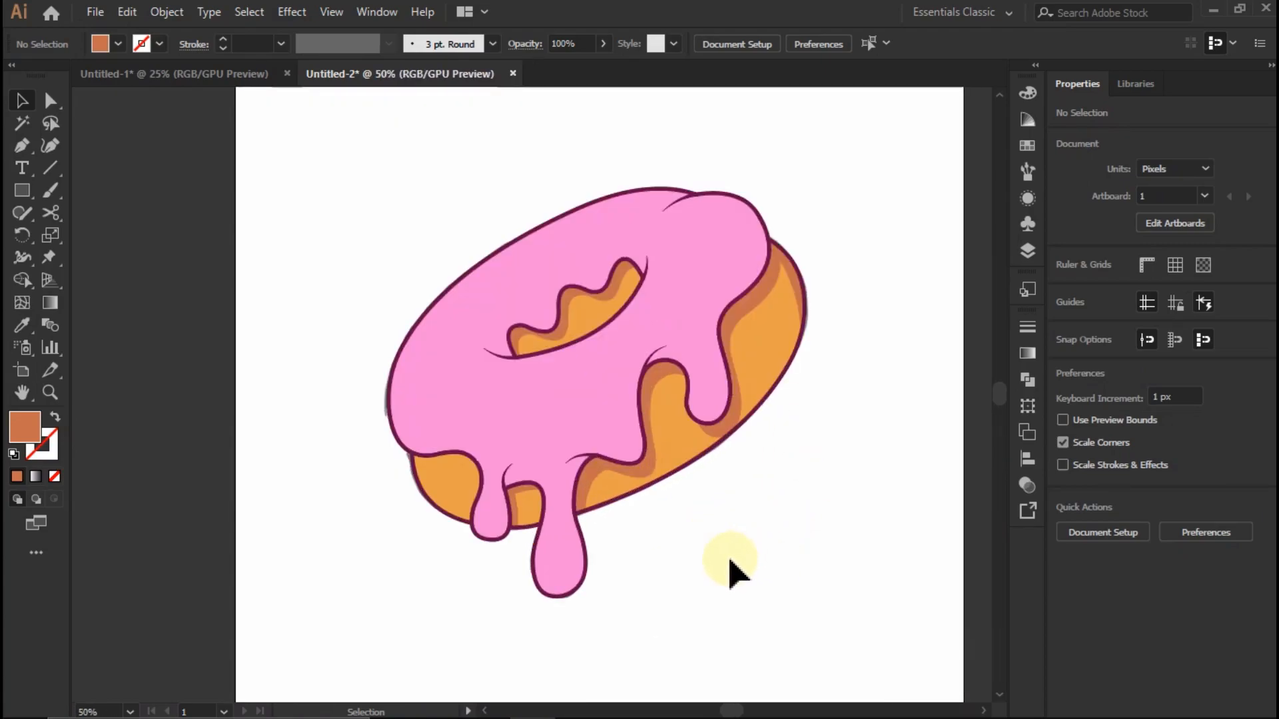
pyautogui.scroll(1, 400, 542)
pyautogui.scroll(2, 300, 413)
pyautogui.moveTo(326, 404)
pyautogui.mouseDown()
pyautogui.moveTo(351, 399)
pyautogui.moveTo(354, 414)
pyautogui.moveTo(346, 400)
pyautogui.mouseUp()
pyautogui.moveTo(429, 493); pyautogui.dragTo(404, 523)
pyautogui.moveTo(334, 394); pyautogui.dragTo(341, 397)
# - Copy the original left-hand base section in front and use Shape Builder to leave a crescent along its outer edge
pyautogui.click(237, 408)
pyautogui.hotkey('ctrl', 'c')
pyautogui.hotkey('ctrl', 'f')
pyautogui.keyDown('shift'); pyautogui.click(334, 380); pyautogui.keyUp('shift')
pyautogui.click(26, 283)
pyautogui.keyDown('alt'); pyautogui.click(279, 357); pyautogui.keyUp('alt')
pyautogui.moveTo(260, 223); pyautogui.dragTo(279, 281)
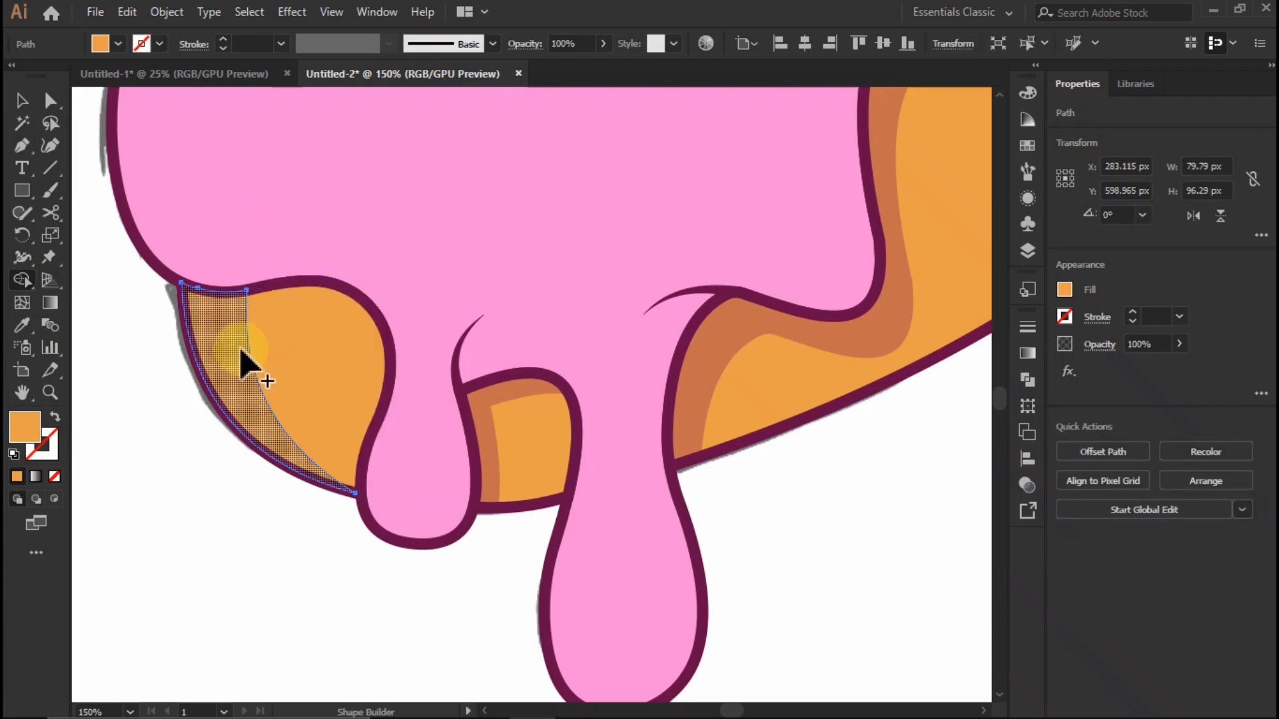
# - Fill the crescent on the left-hand base section with the light peach swatch and deselect it
pyautogui.click(22, 100)
pyautogui.click(251, 366)
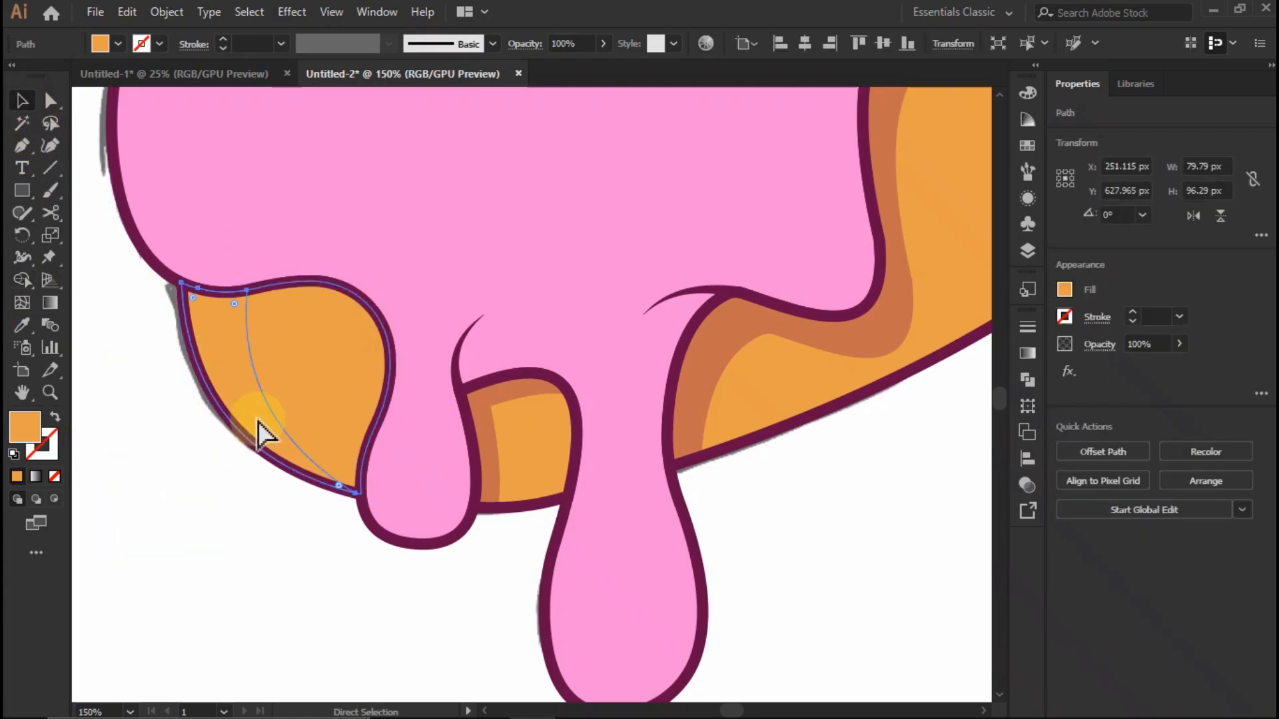
pyautogui.click(885, 442)
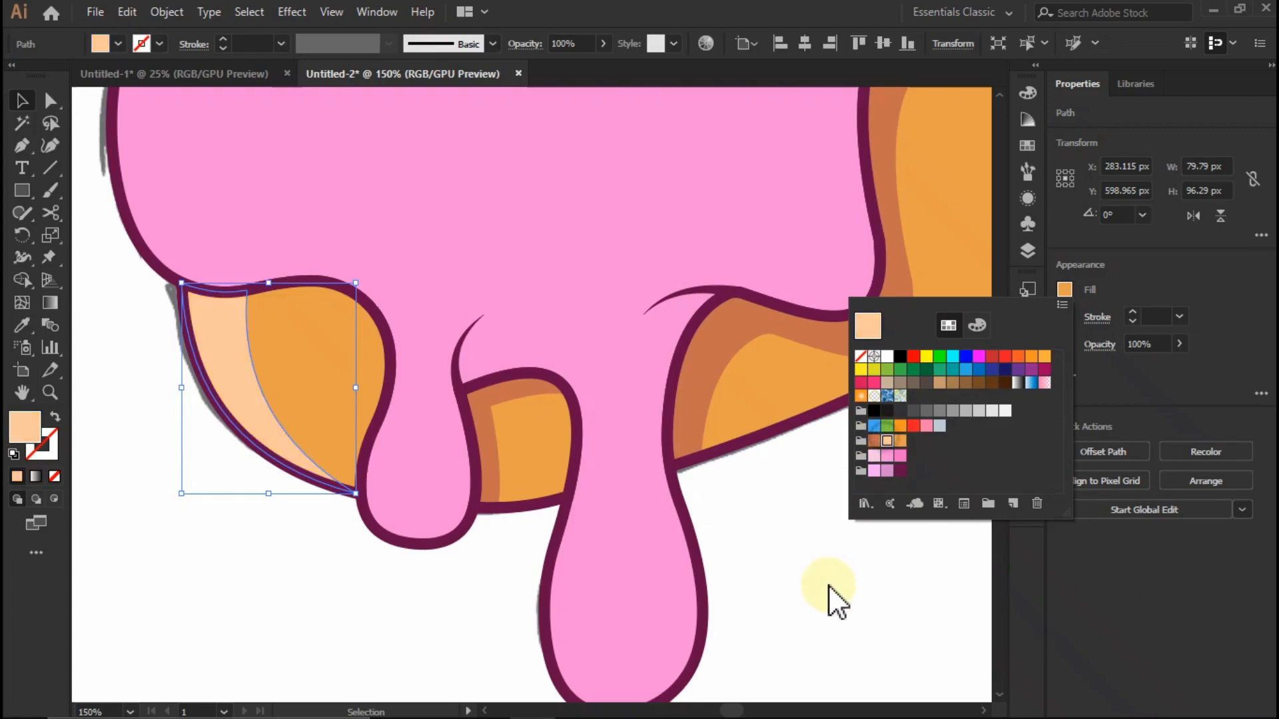
pyautogui.click(837, 558)
# - Start a Pen shape outside the icing's upper-left edge and curve it down inside the lower-left icing contour toward the drips
pyautogui.scroll(-5, 793, 440)
pyautogui.scroll(2, 681, 392)
pyautogui.scroll(-1, 642, 383)
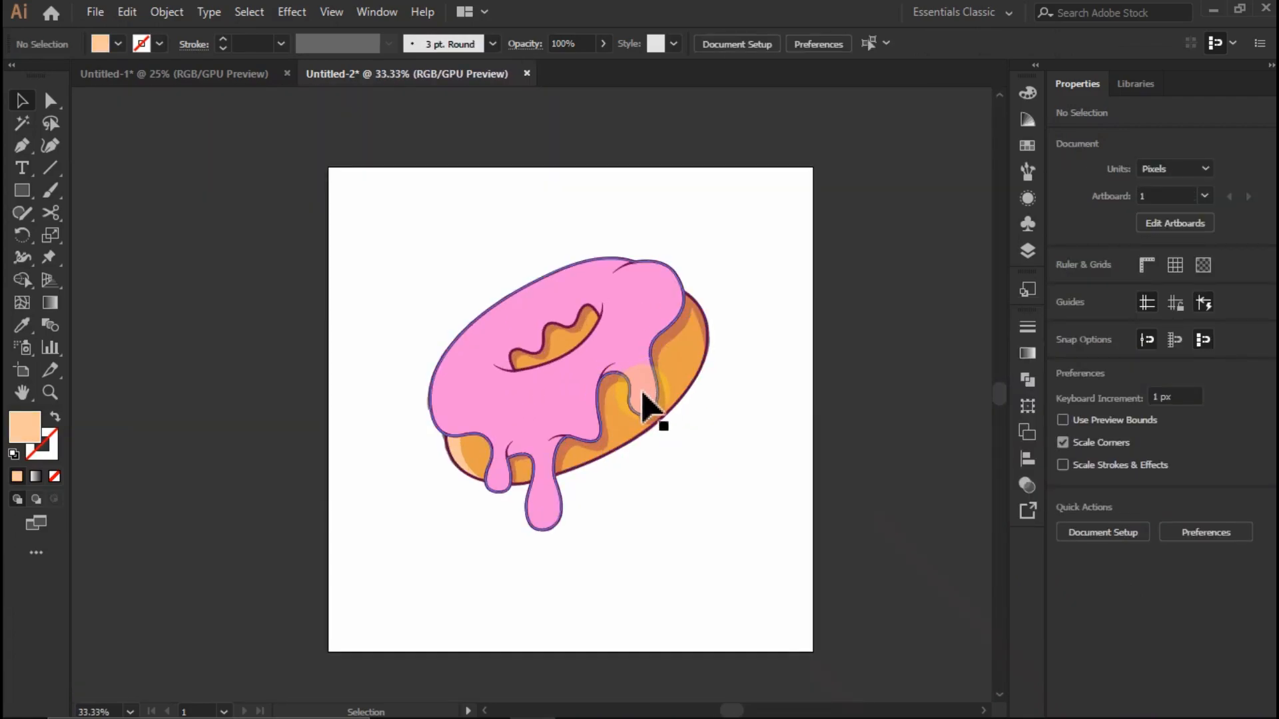
pyautogui.scroll(1, 643, 370)
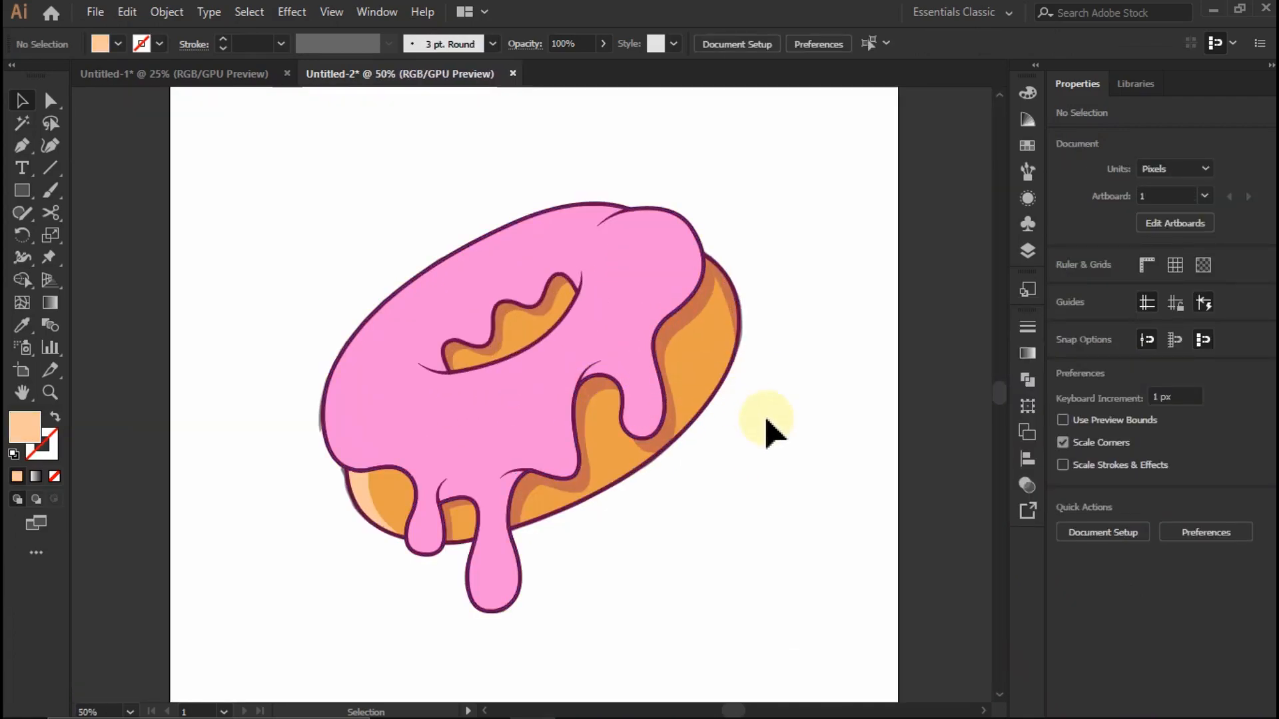
pyautogui.scroll(1, 766, 433)
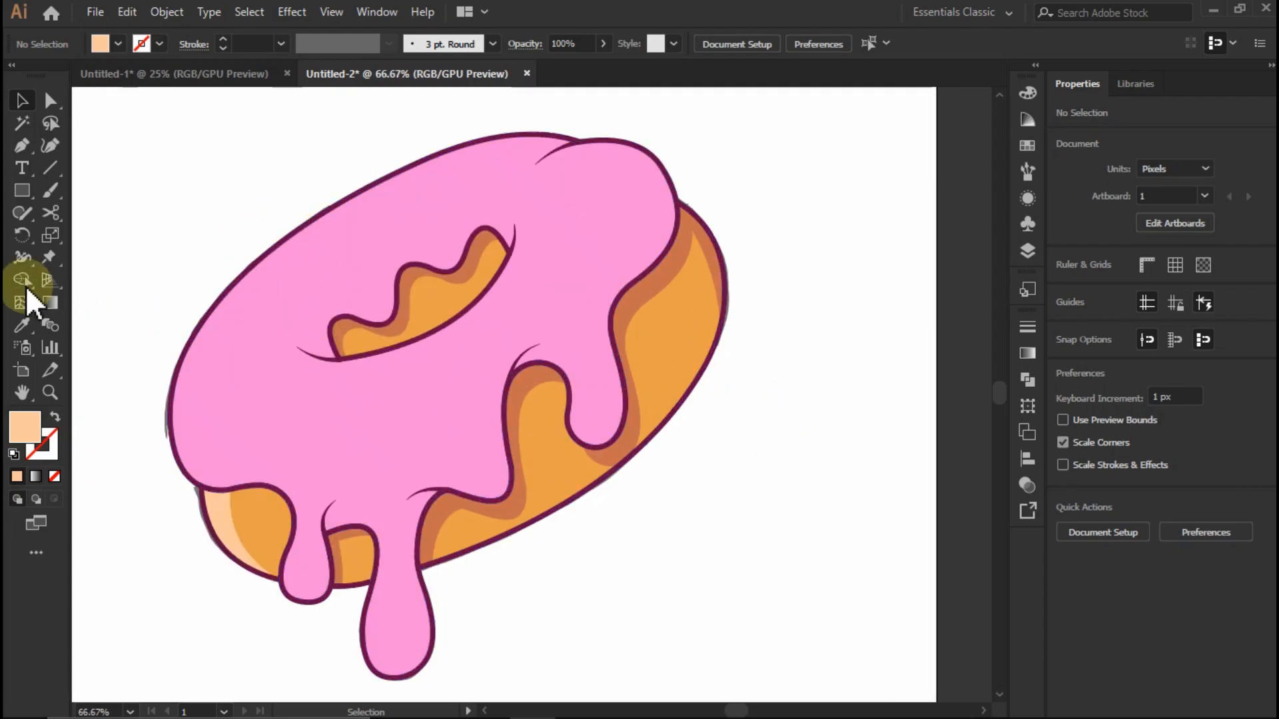
pyautogui.moveTo(225, 260); pyautogui.dragTo(291, 453)
pyautogui.moveTo(360, 511); pyautogui.dragTo(360, 512)
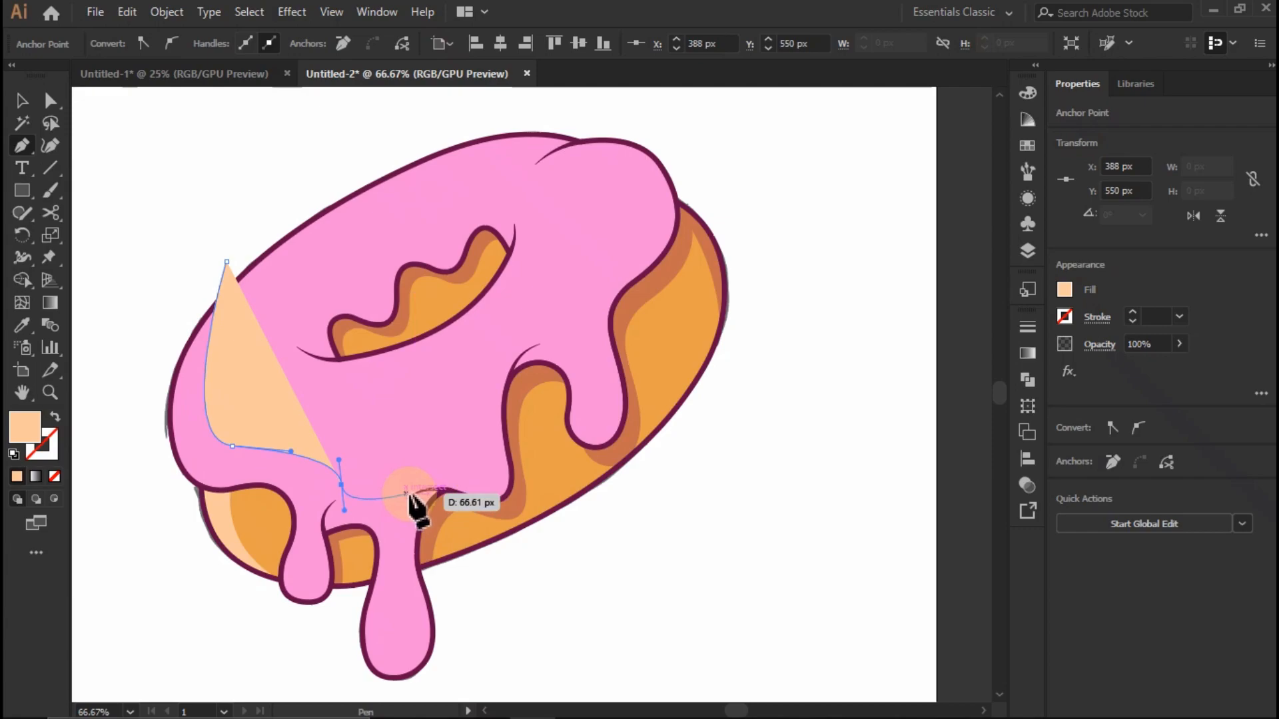
pyautogui.scroll(2, 400, 498)
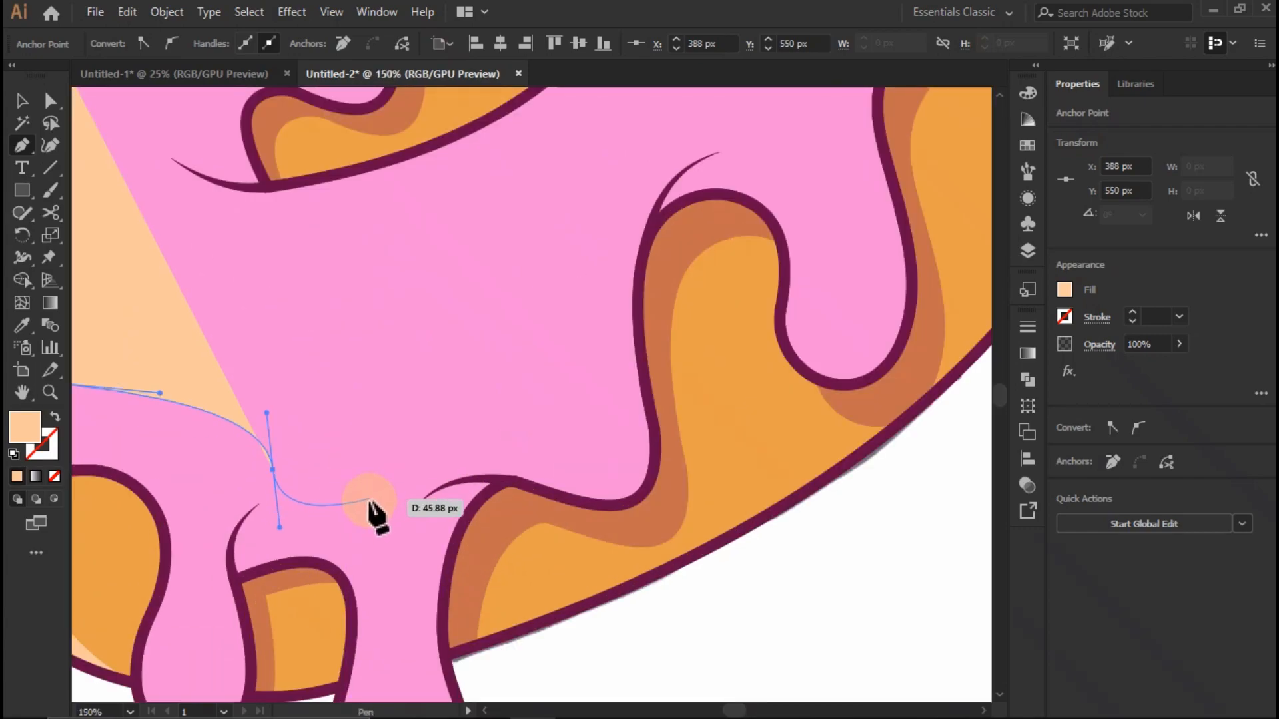
pyautogui.hotkey('ctrl', 'z')
pyautogui.moveTo(292, 426); pyautogui.dragTo(325, 489)
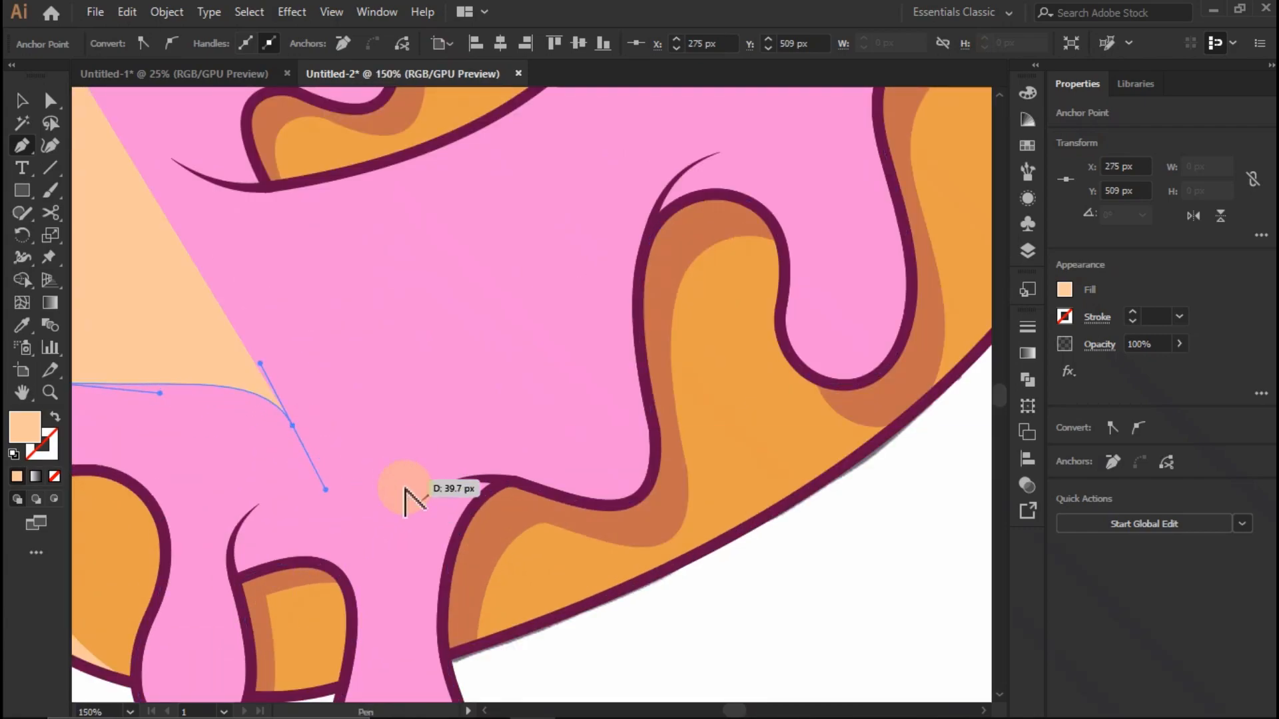
# - Continue the Pen shape with curves along the lower icing, above the drips, to the base of the right-hand drip
pyautogui.scroll(-2, 418, 486)
pyautogui.scroll(2, 400, 483)
pyautogui.moveTo(453, 418); pyautogui.dragTo(501, 410)
pyautogui.moveTo(586, 340); pyautogui.dragTo(586, 262)
pyautogui.scroll(-2, 686, 294)
pyautogui.scroll(1, 612, 288)
pyautogui.moveTo(620, 312); pyautogui.dragTo(721, 324)
pyautogui.hotkey('ctrl', 'z')
pyautogui.moveTo(643, 340); pyautogui.dragTo(769, 387)
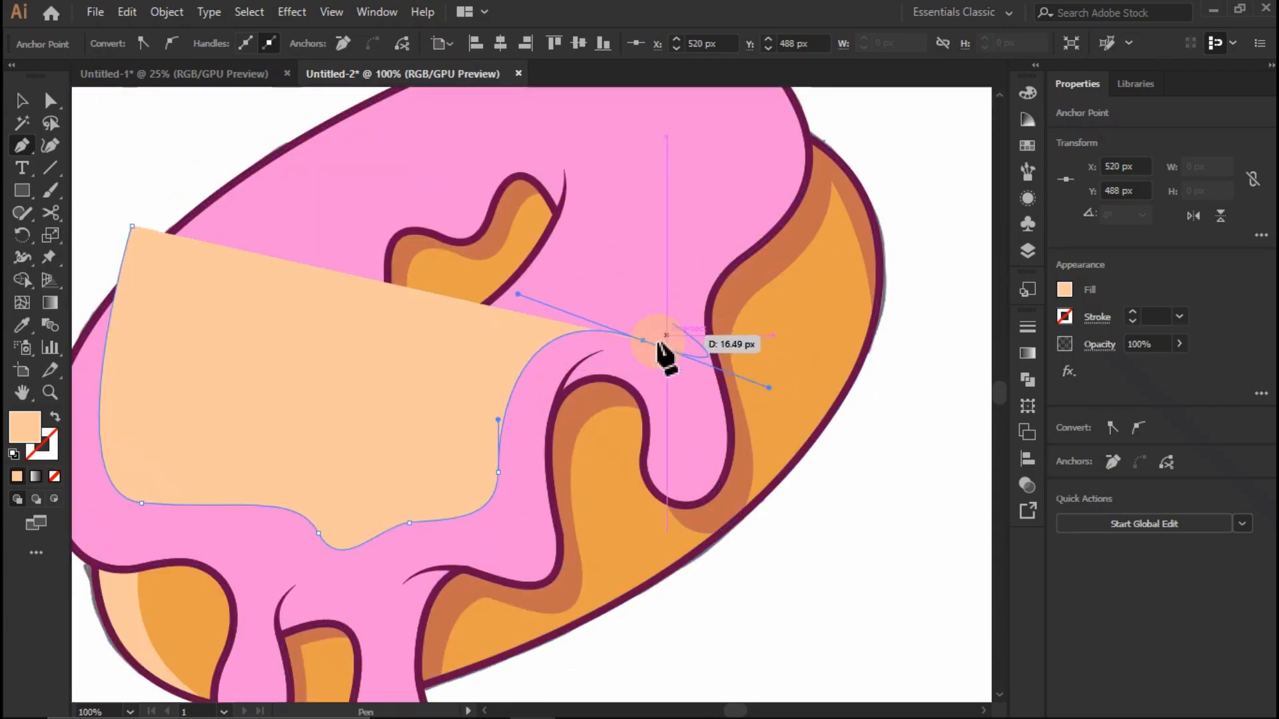
# - Curve the Pen path up inside the icing's right edge, over the rounded end and past its upper outline
pyautogui.scroll(-2, 693, 353)
pyautogui.scroll(2, 761, 287)
pyautogui.click(581, 408)
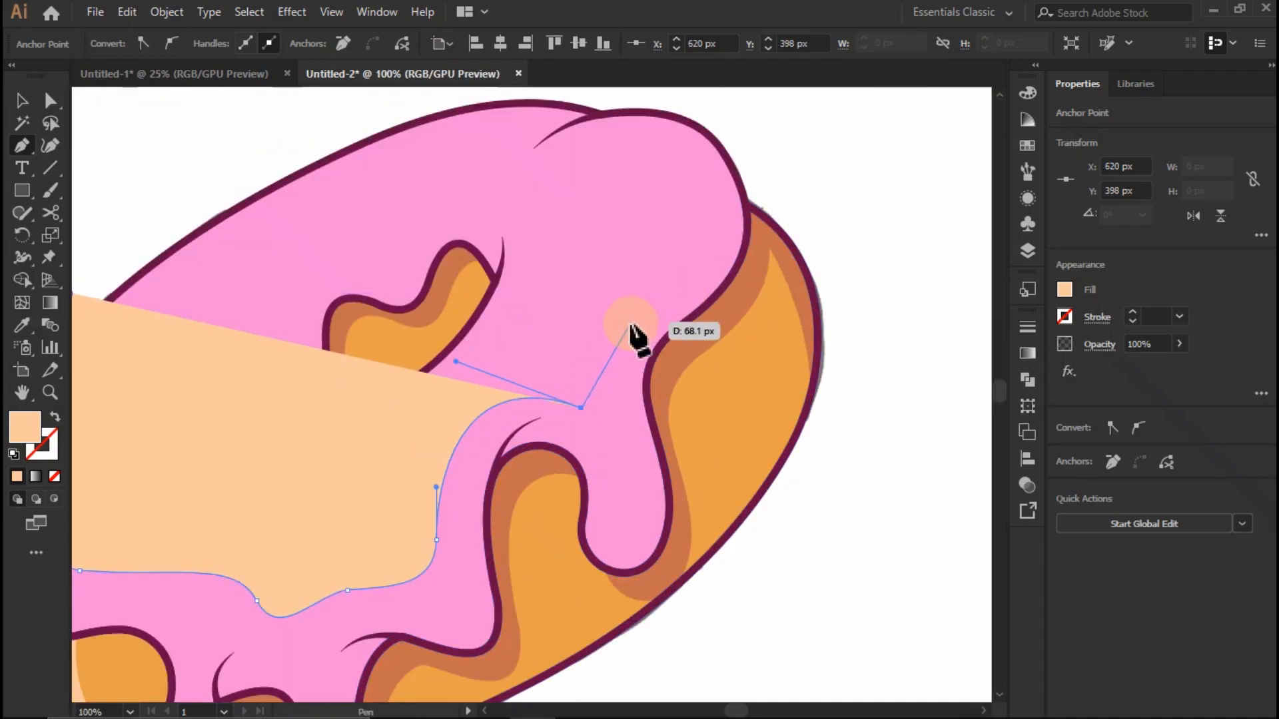
pyautogui.moveTo(616, 324); pyautogui.dragTo(661, 297)
pyautogui.scroll(1, 721, 211)
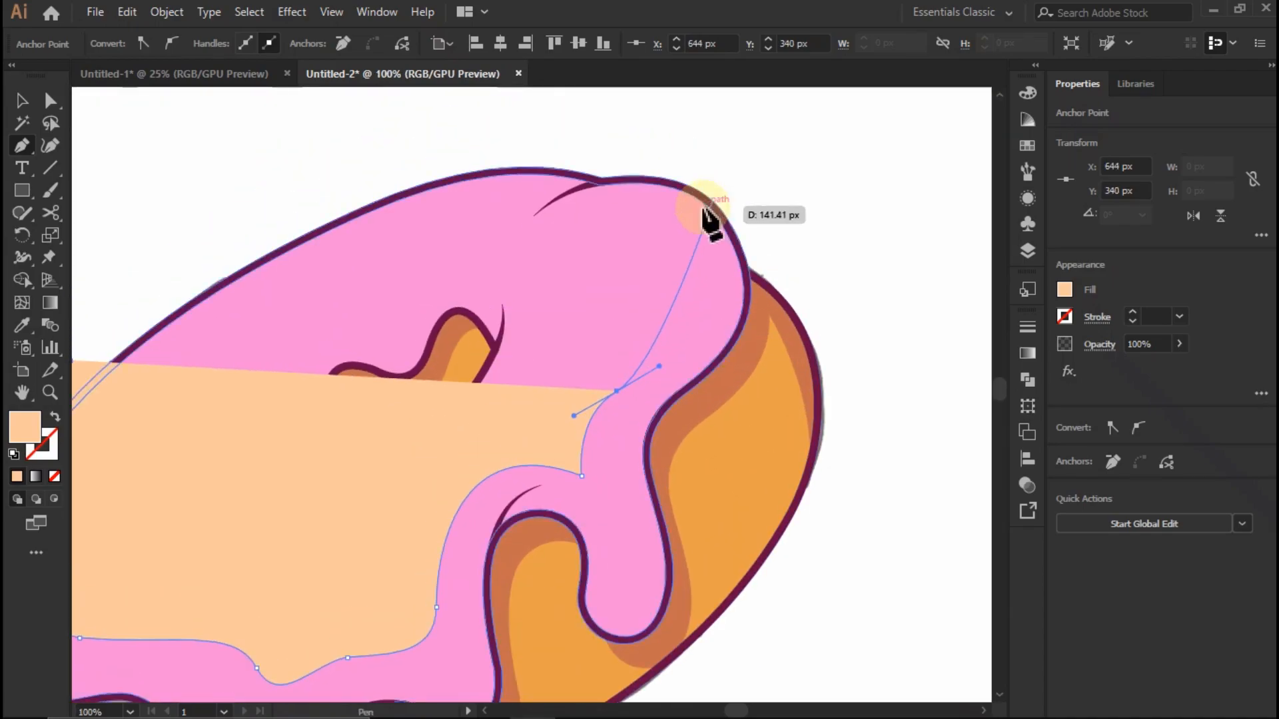
pyautogui.scroll(-1, 687, 221)
pyautogui.scroll(1, 639, 235)
pyautogui.scroll(1, 629, 239)
pyautogui.moveTo(691, 304); pyautogui.dragTo(637, 238)
pyautogui.moveTo(310, 185); pyautogui.dragTo(144, 190)
pyautogui.scroll(-2, 614, 237)
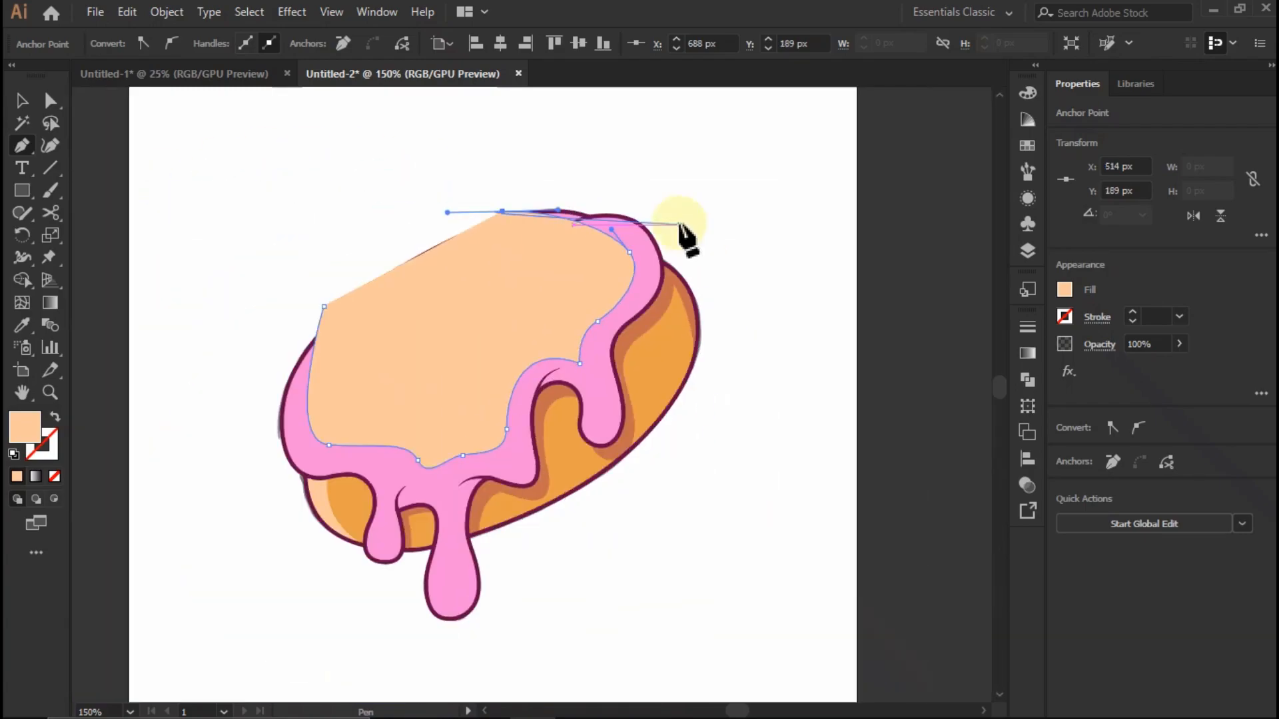
# - Close the Pen shape with straight segments running around the outside of the donut back to its starting point
pyautogui.click(537, 151)
pyautogui.click(844, 227)
pyautogui.scroll(-2, 806, 284)
pyautogui.click(791, 421)
pyautogui.click(644, 519)
pyautogui.click(488, 549)
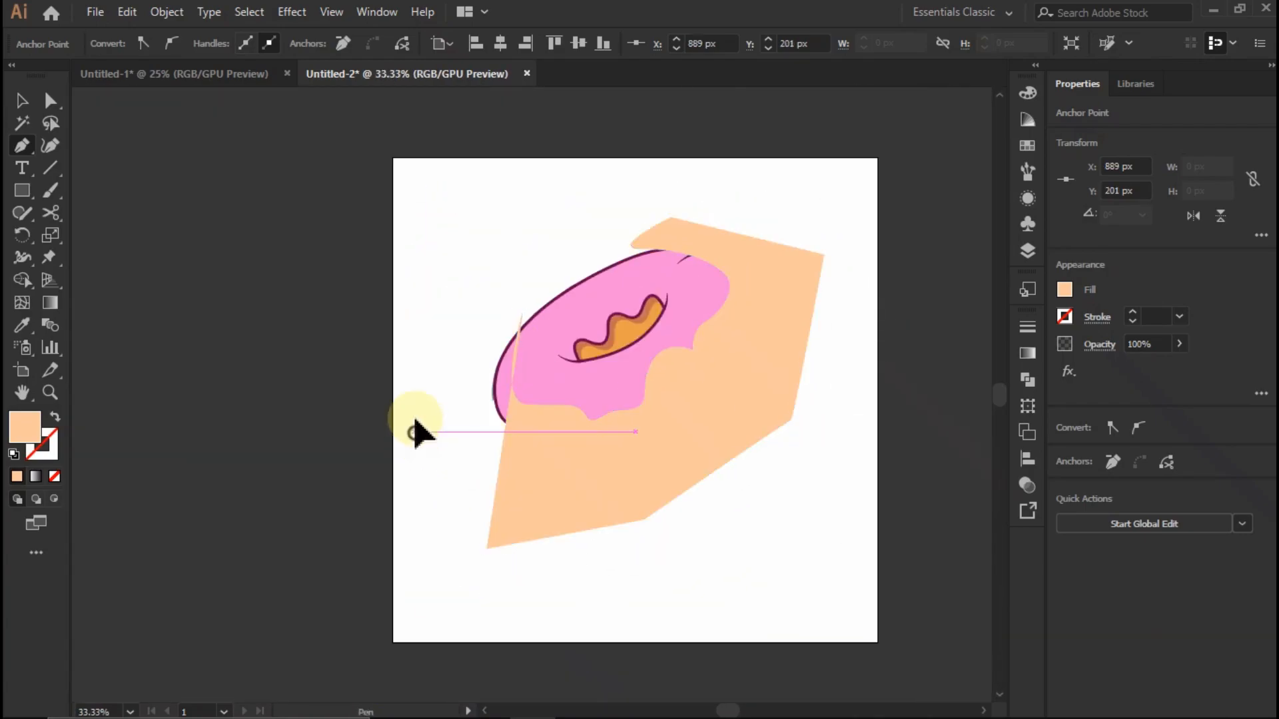
pyautogui.click(415, 432)
pyautogui.click(446, 328)
pyautogui.click(523, 311)
# - Trim the Pen shape to the icing with Shape Builder, leaving a shading band along the icing's lower and right edges
pyautogui.click(21, 100)
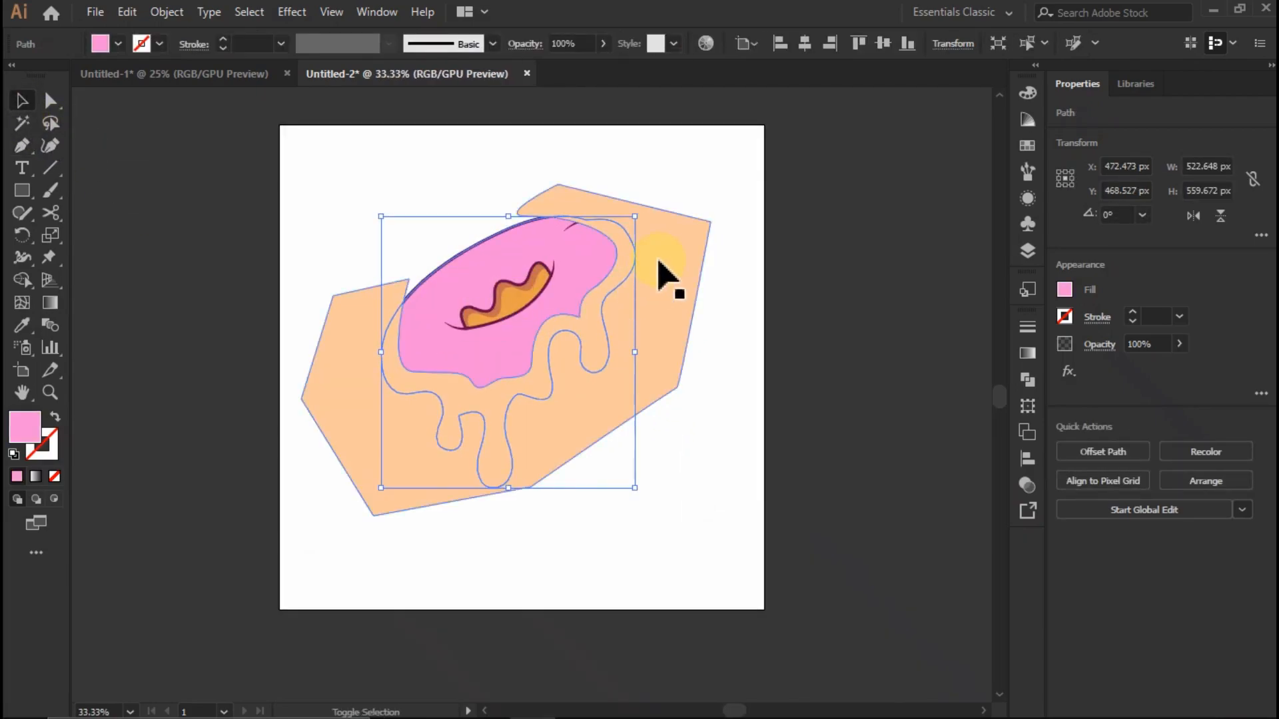
pyautogui.keyDown('shift'); pyautogui.click(679, 252); pyautogui.keyUp('shift')
pyautogui.click(22, 279)
pyautogui.hotkey('ctrl', '=')
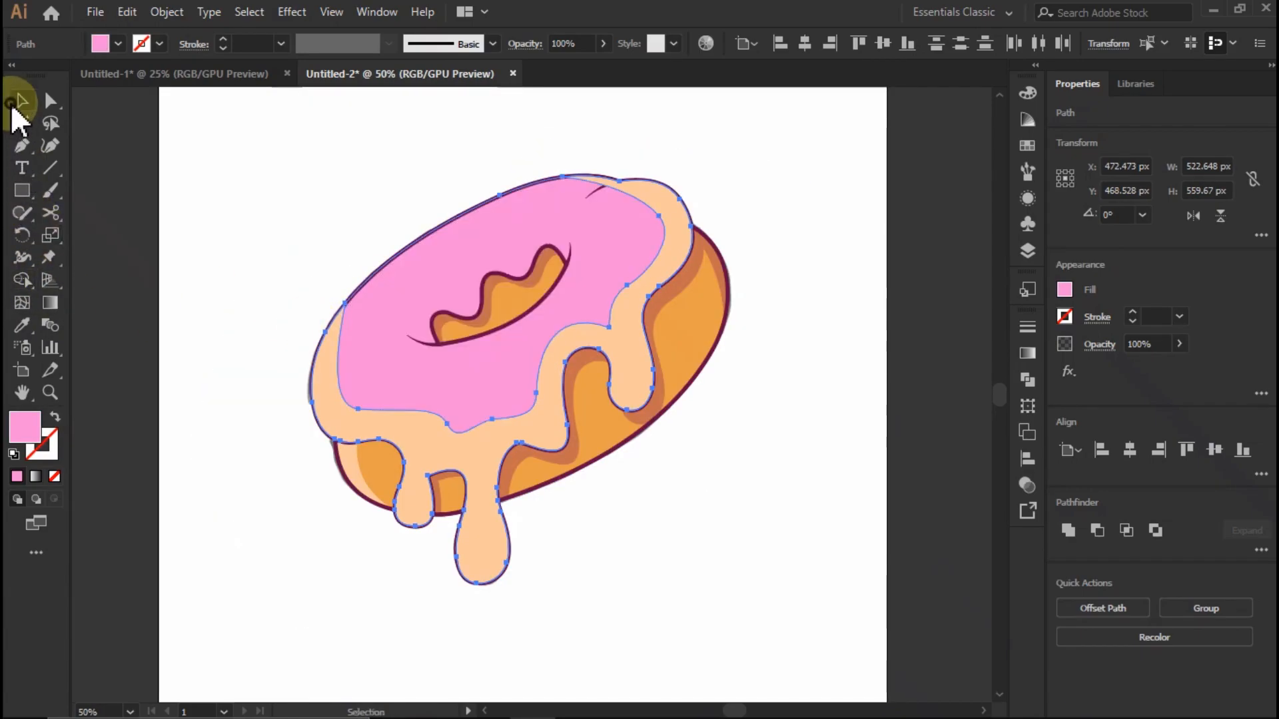
pyautogui.click(319, 399)
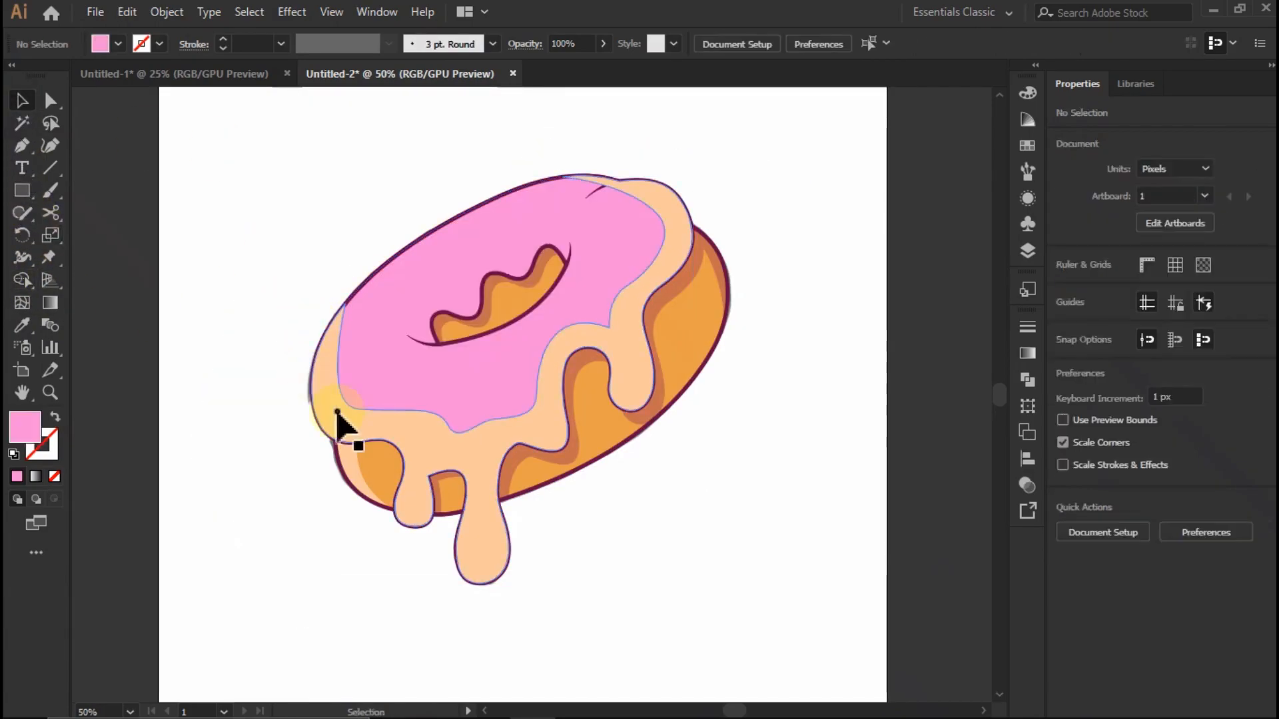
# - Fill the icing's shading band with the darker pink swatch and place it behind the dark crease lines
pyautogui.click(421, 485)
pyautogui.click(1064, 289)
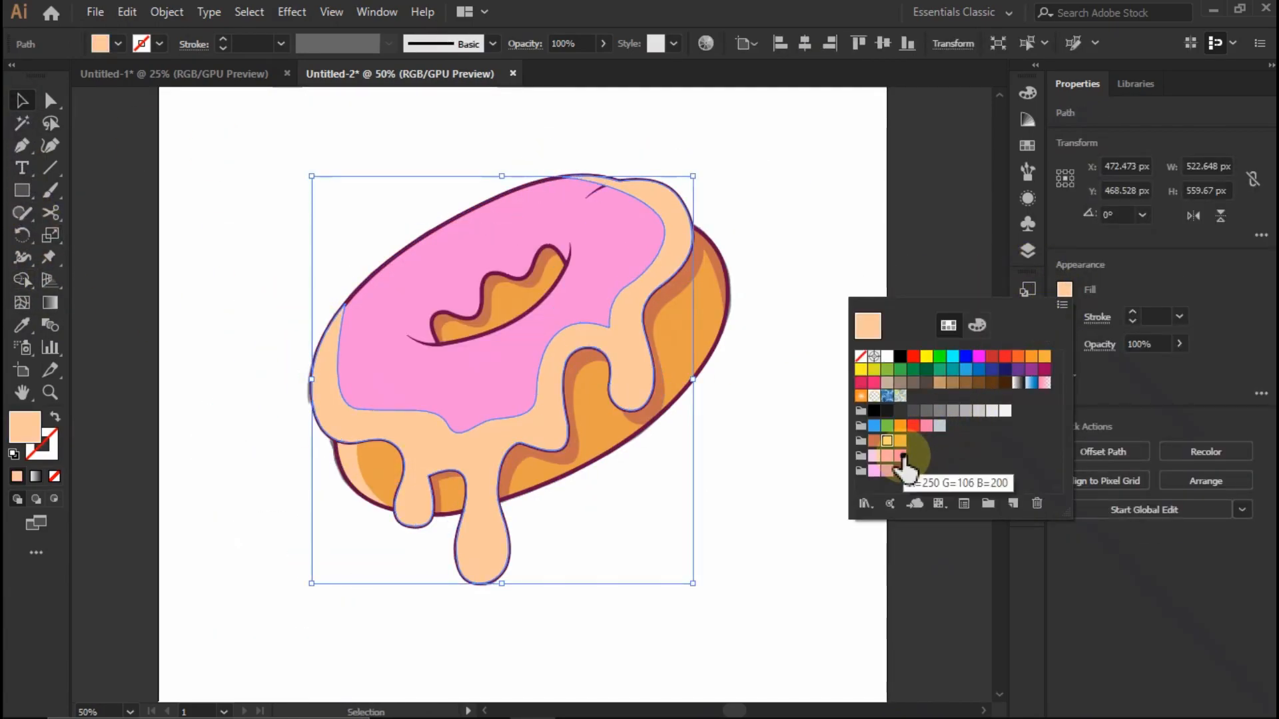
pyautogui.click(902, 457)
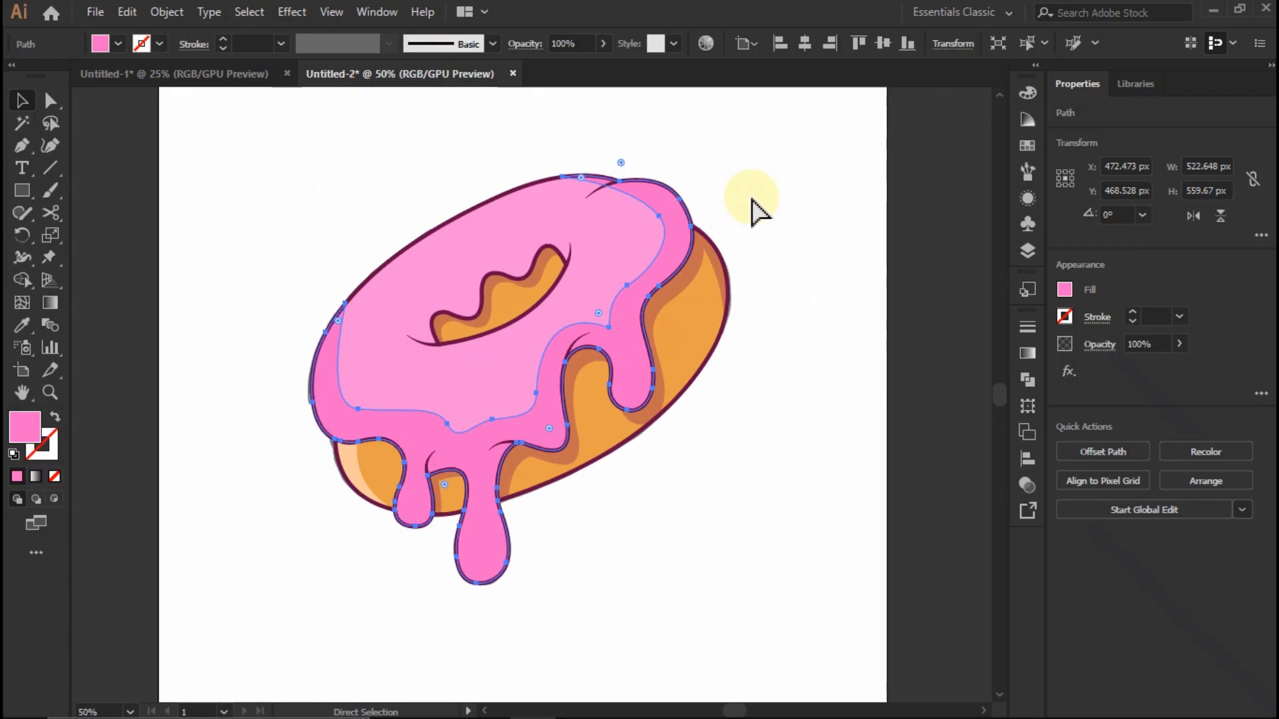
pyautogui.click(751, 198)
# - Smooth the shading band's inner curve above the right-hand drip by adjusting its anchor points, and deselect it
pyautogui.scroll(-1, 752, 198)
pyautogui.scroll(2, 718, 181)
pyautogui.scroll(2, 659, 283)
pyautogui.click(657, 240)
pyautogui.scroll(-3, 657, 241)
pyautogui.scroll(3, 609, 326)
pyautogui.press('a')
pyautogui.moveTo(556, 394); pyautogui.dragTo(548, 325)
pyautogui.scroll(-2, 582, 334)
pyautogui.keyDown('alt'); pyautogui.click(806, 333); pyautogui.keyUp('alt')
pyautogui.scroll(-2, 768, 360)
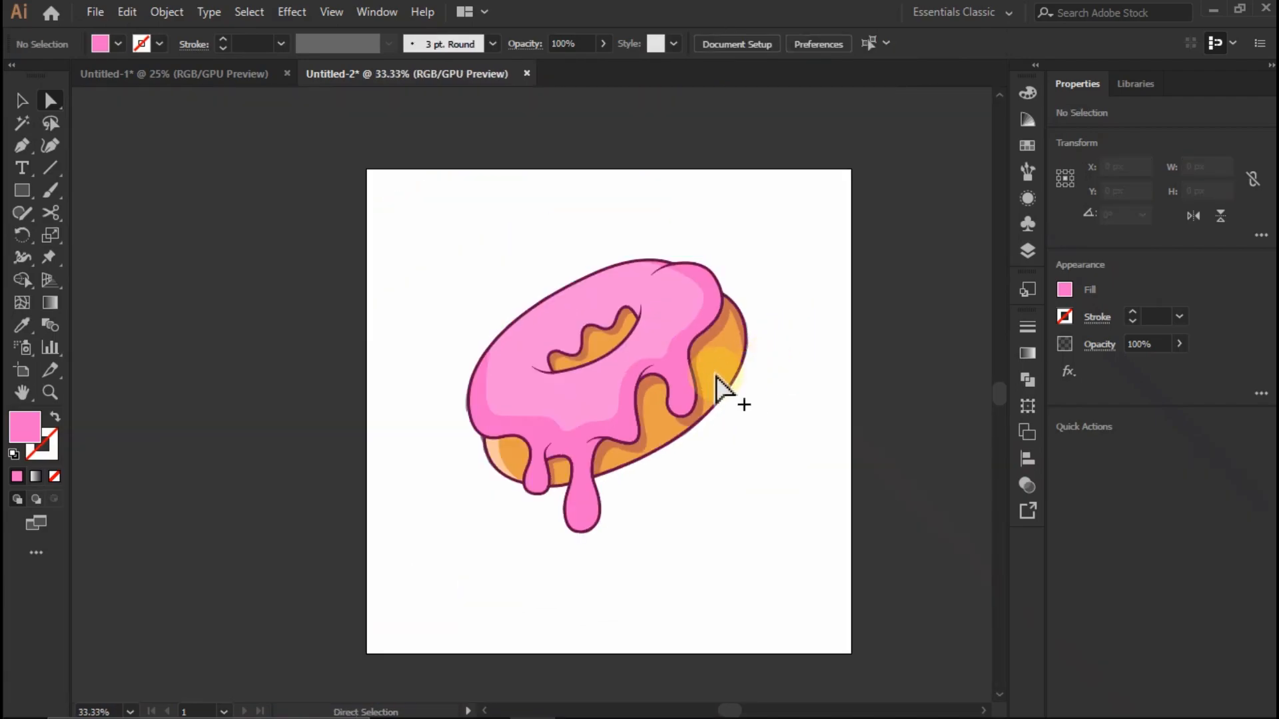
pyautogui.press('v')
pyautogui.click(771, 388)
pyautogui.scroll(4, 540, 419)
pyautogui.click(462, 444)
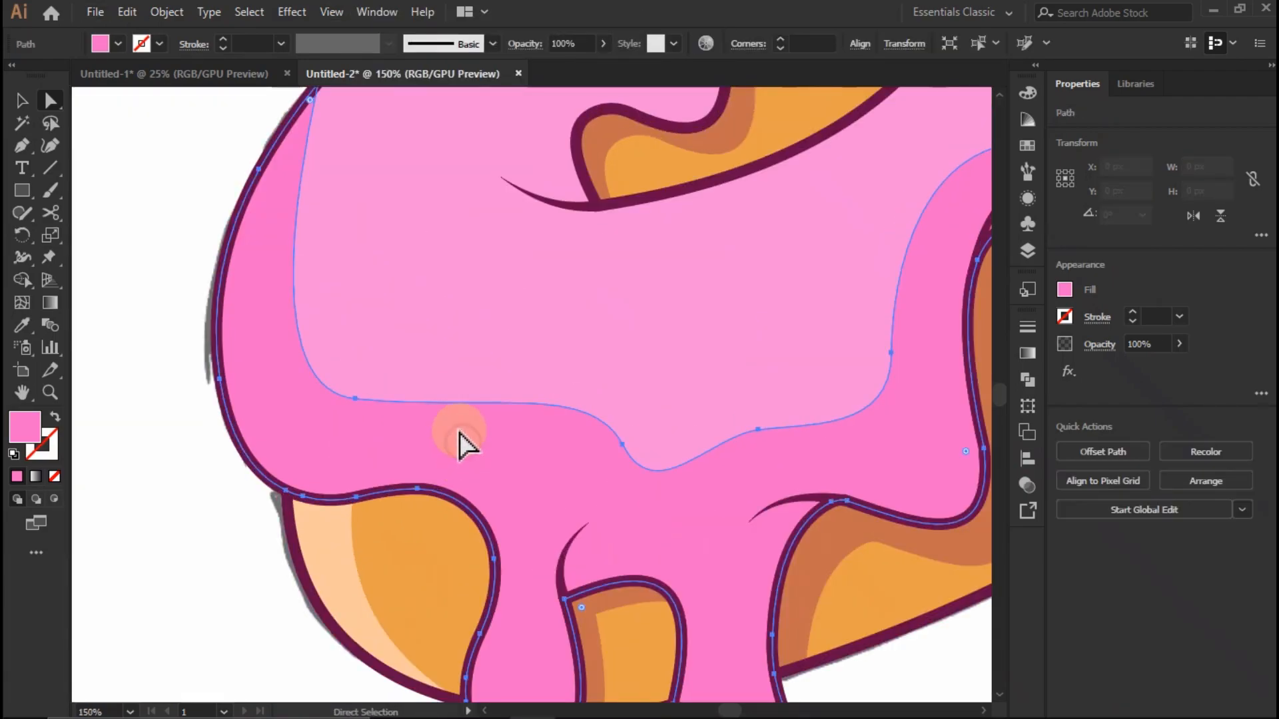
pyautogui.scroll(-5, 453, 400)
pyautogui.click(393, 306)
pyautogui.scroll(3, 529, 286)
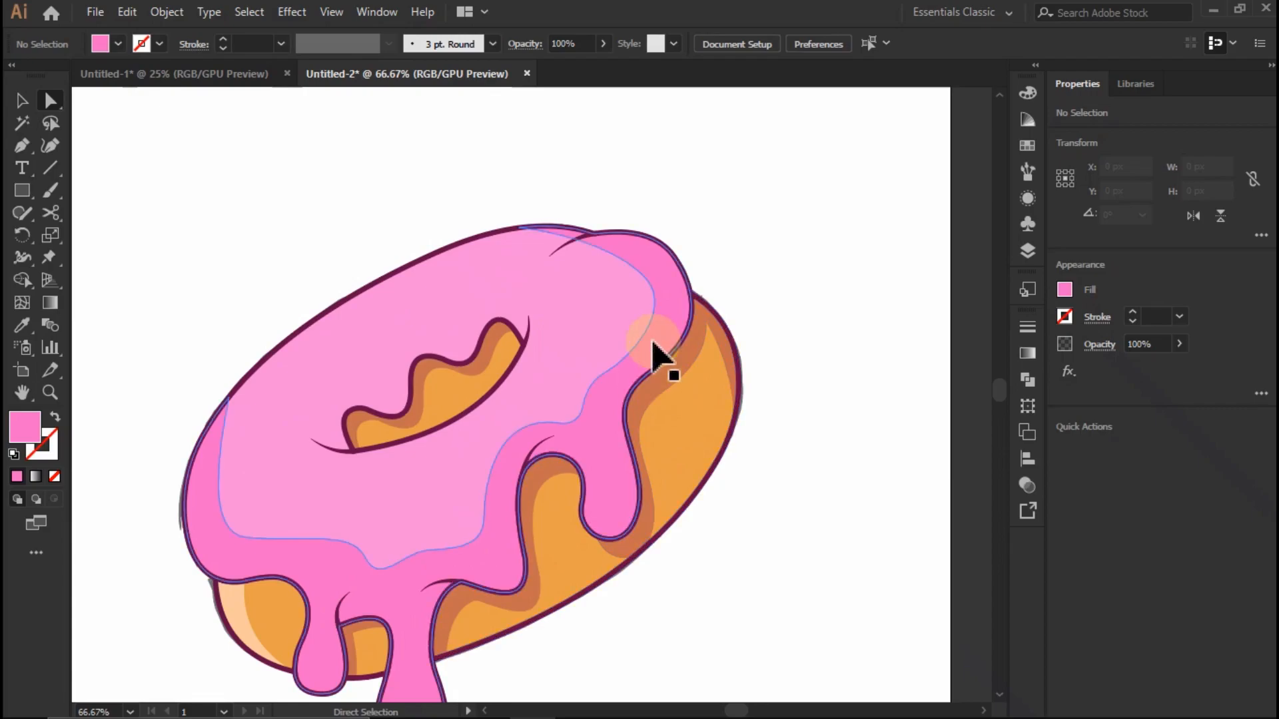
# - Duplicate the light pink icing shape and offset one copy about 28 px to the right
pyautogui.press('v')
pyautogui.click(301, 234)
pyautogui.scroll(-1, 336, 363)
pyautogui.click(320, 343)
pyautogui.scroll(1, 314, 339)
pyautogui.hotkey('ctrl', 'shift', 'a')
pyautogui.moveTo(286, 388); pyautogui.dragTo(377, 378)
pyautogui.click(349, 370)
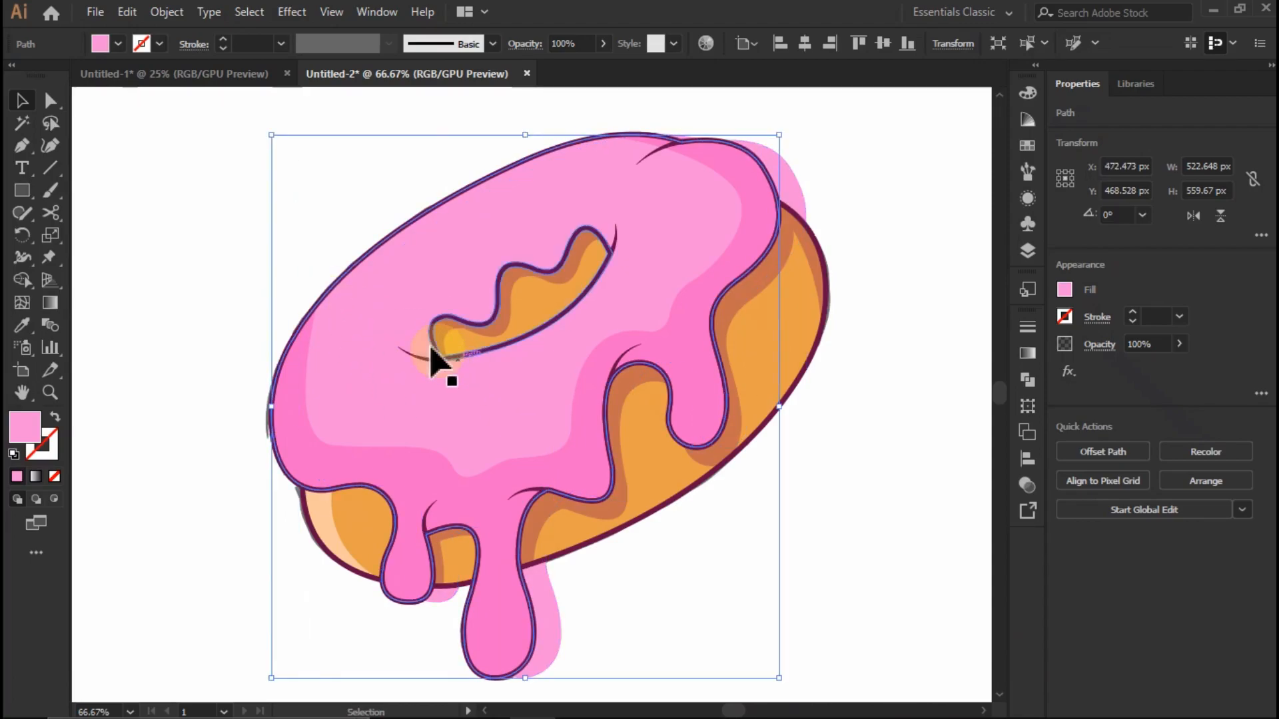
# - Use Shape Builder on the two icing copies to remove all regions except a crescent along the upper-left edge
pyautogui.keyDown('shift'); pyautogui.click(449, 366); pyautogui.keyUp('shift')
pyautogui.click(22, 280)
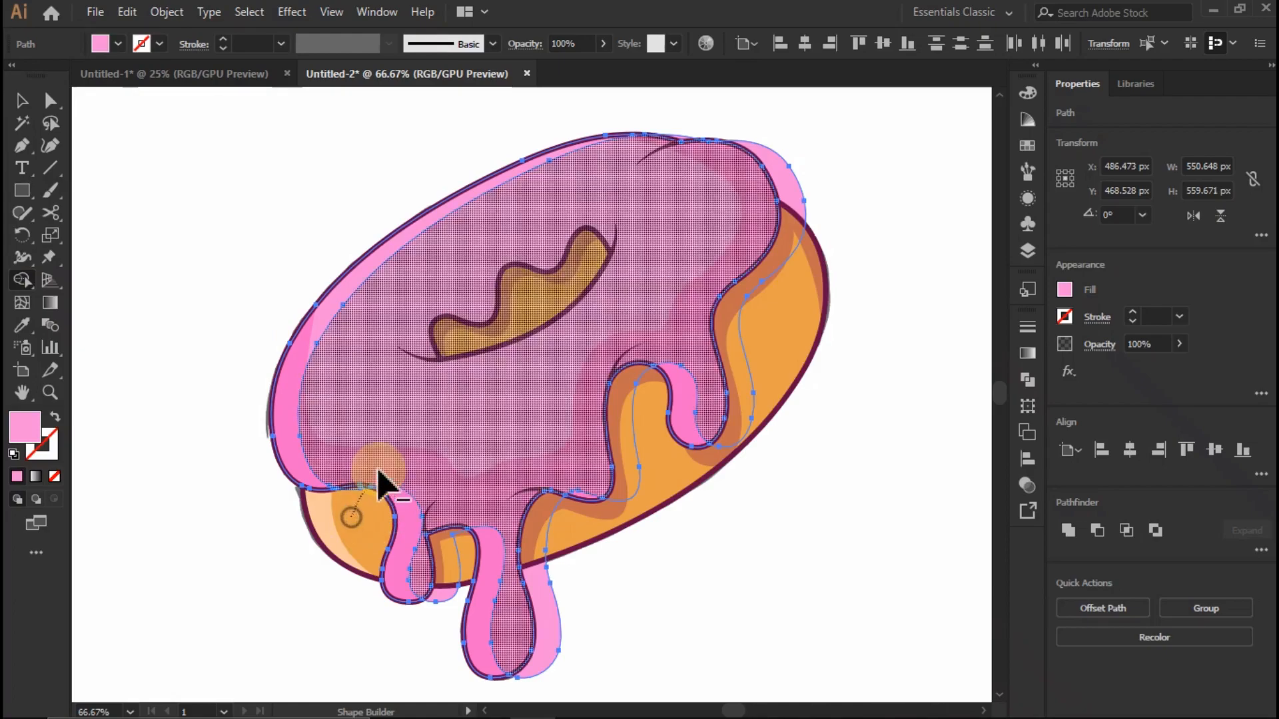
pyautogui.moveTo(431, 539); pyautogui.dragTo(482, 638)
pyautogui.moveTo(603, 450)
pyautogui.mouseDown()
pyautogui.moveTo(771, 330)
pyautogui.moveTo(765, 321)
pyautogui.mouseUp()
pyautogui.scroll(4, 704, 122)
pyautogui.moveTo(646, 136); pyautogui.dragTo(645, 230)
pyautogui.moveTo(740, 133); pyautogui.dragTo(737, 234)
pyautogui.scroll(-6, 623, 245)
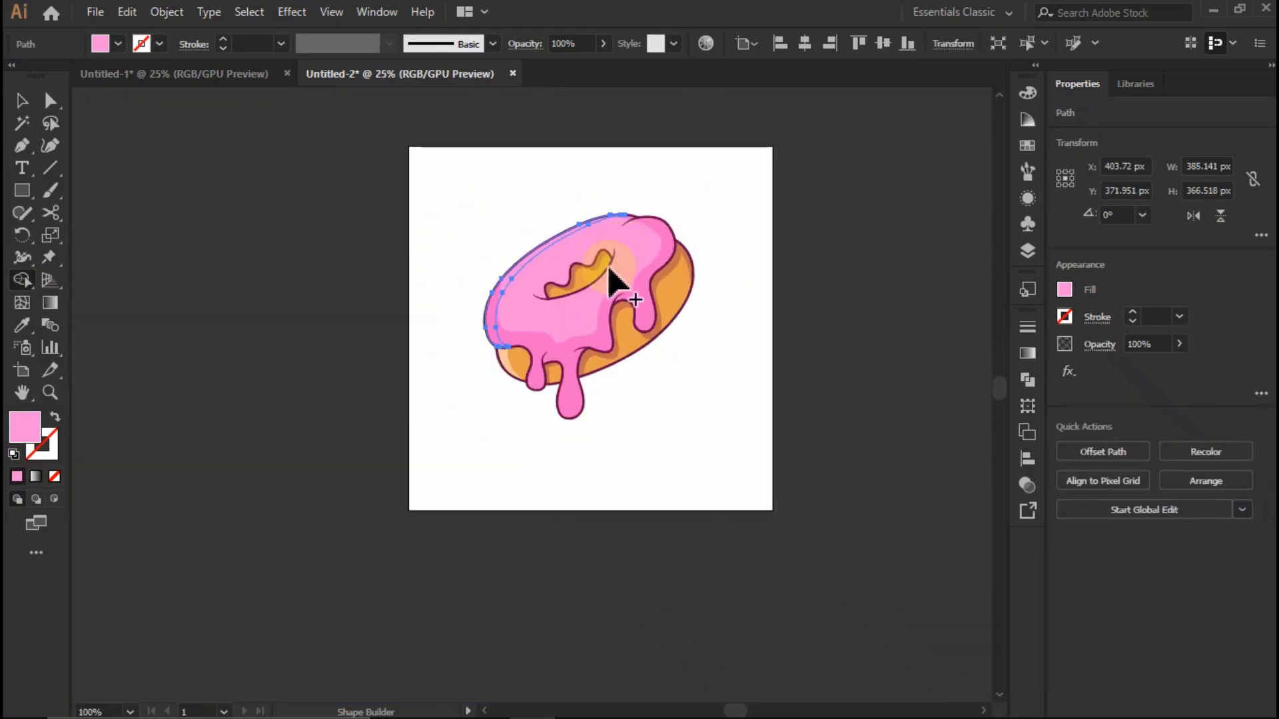
pyautogui.scroll(3, 560, 306)
pyautogui.scroll(1, 400, 343)
# - Fill the crescent along the icing's upper-left edge with the palest pink swatch and deselect it
pyautogui.click(23, 101)
pyautogui.click(141, 157)
pyautogui.scroll(-1, 357, 280)
pyautogui.click(363, 283)
pyautogui.click(1066, 290)
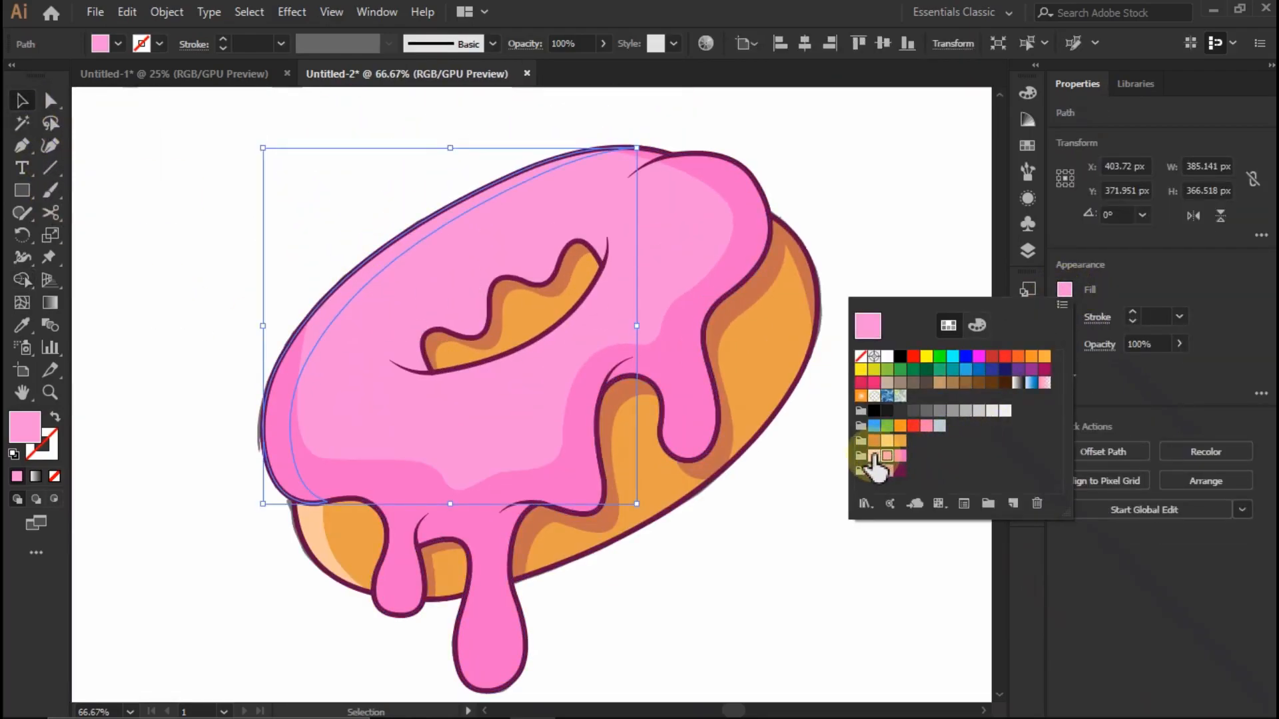
pyautogui.click(888, 456)
pyautogui.click(857, 251)
# - Bring the pale pink highlight crescent in front of the darker icing shading and deselect it
pyautogui.click(371, 286)
pyautogui.rightClick(364, 285)
pyautogui.moveTo(477, 578)
pyautogui.click(617, 579)
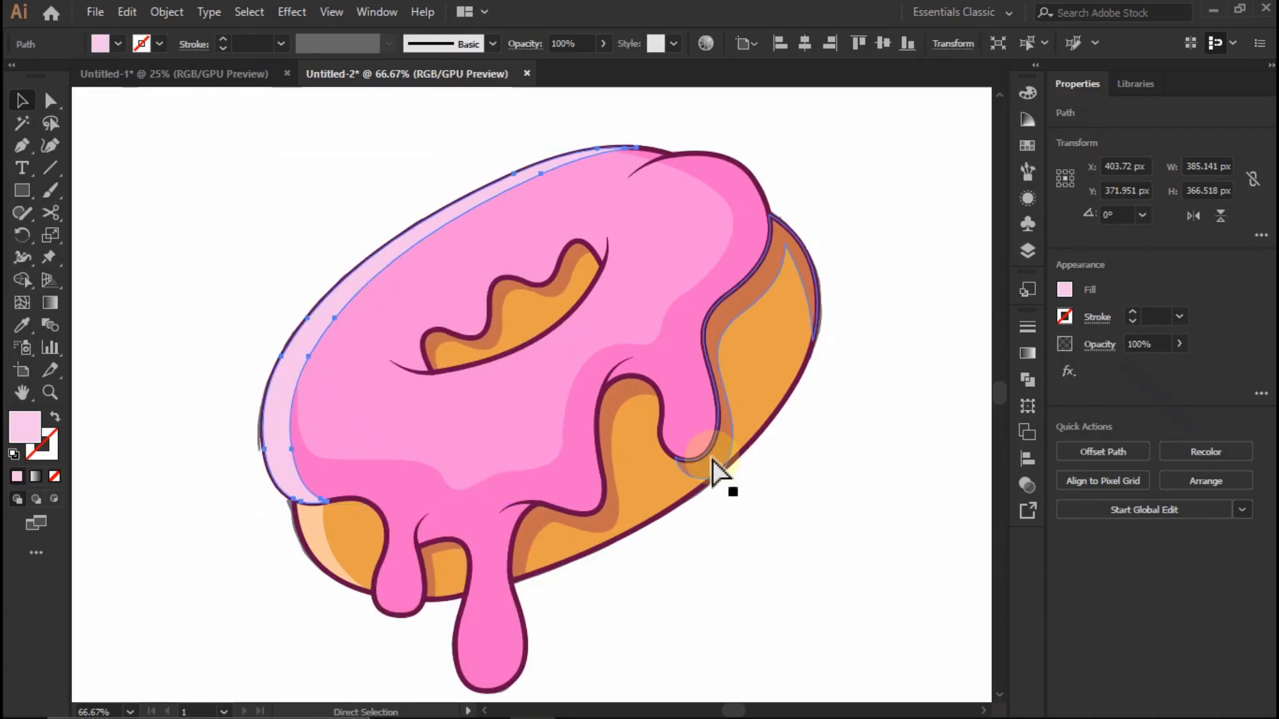
pyautogui.click(979, 136)
# - Draw a short diagonal Pen line about 34 by 30 px on the icing above the hole
pyautogui.scroll(-3, 623, 272)
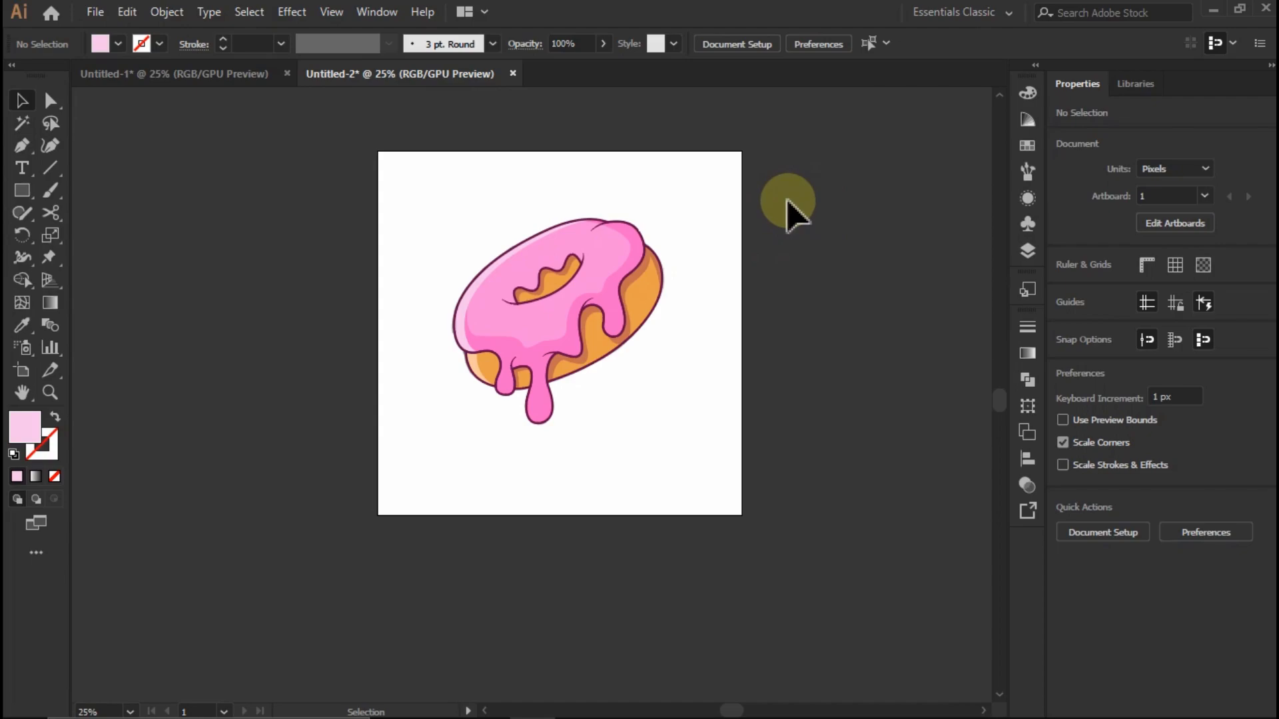
pyautogui.scroll(3, 600, 413)
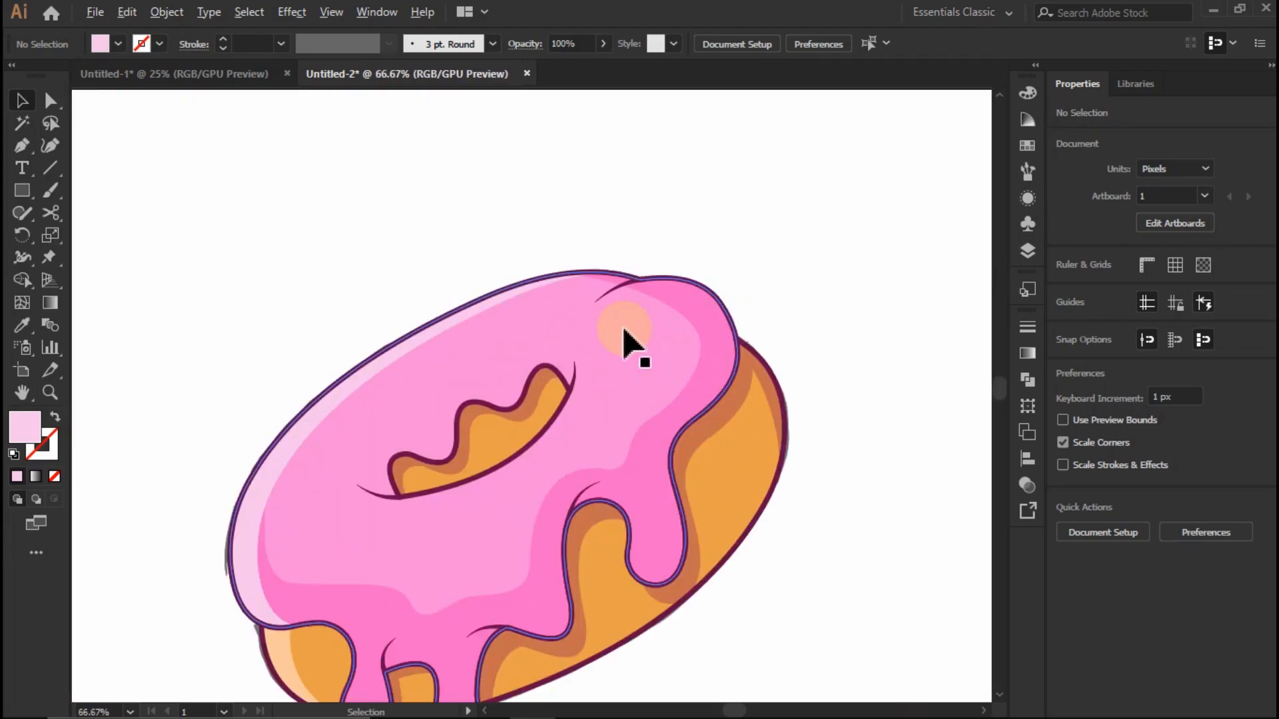
pyautogui.scroll(-1, 626, 339)
pyautogui.scroll(-2, 666, 343)
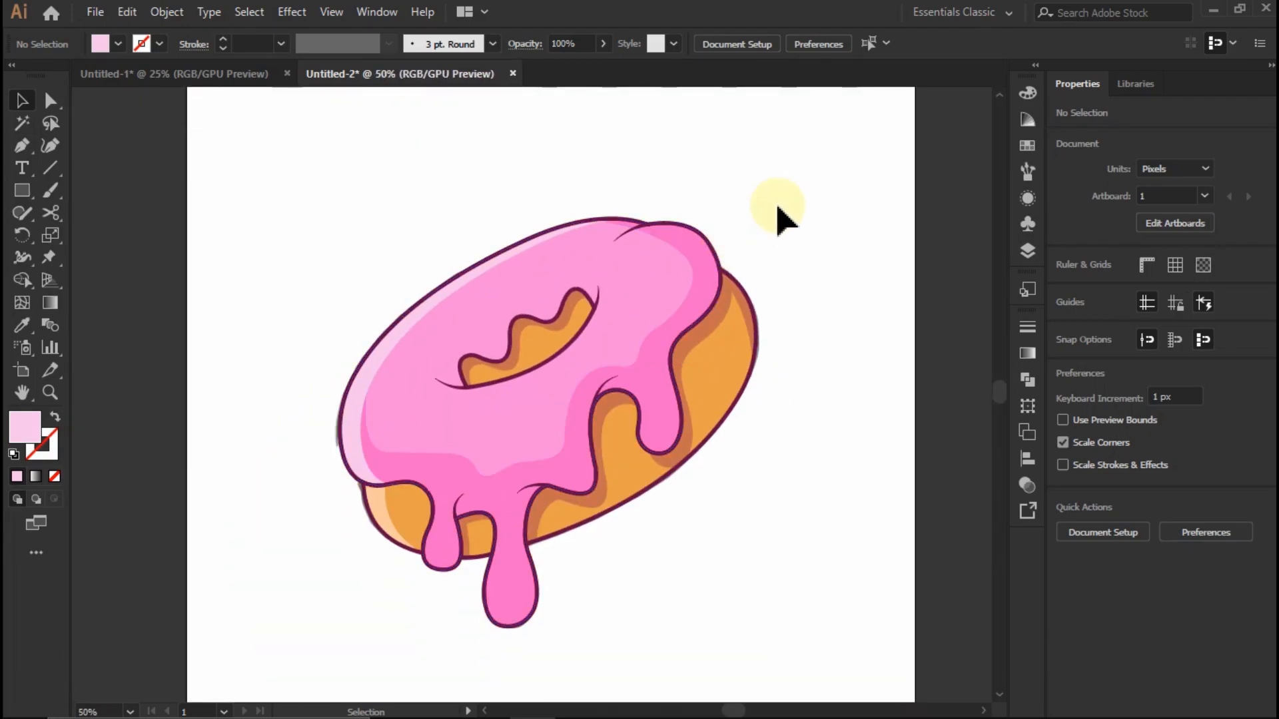
pyautogui.scroll(3, 538, 234)
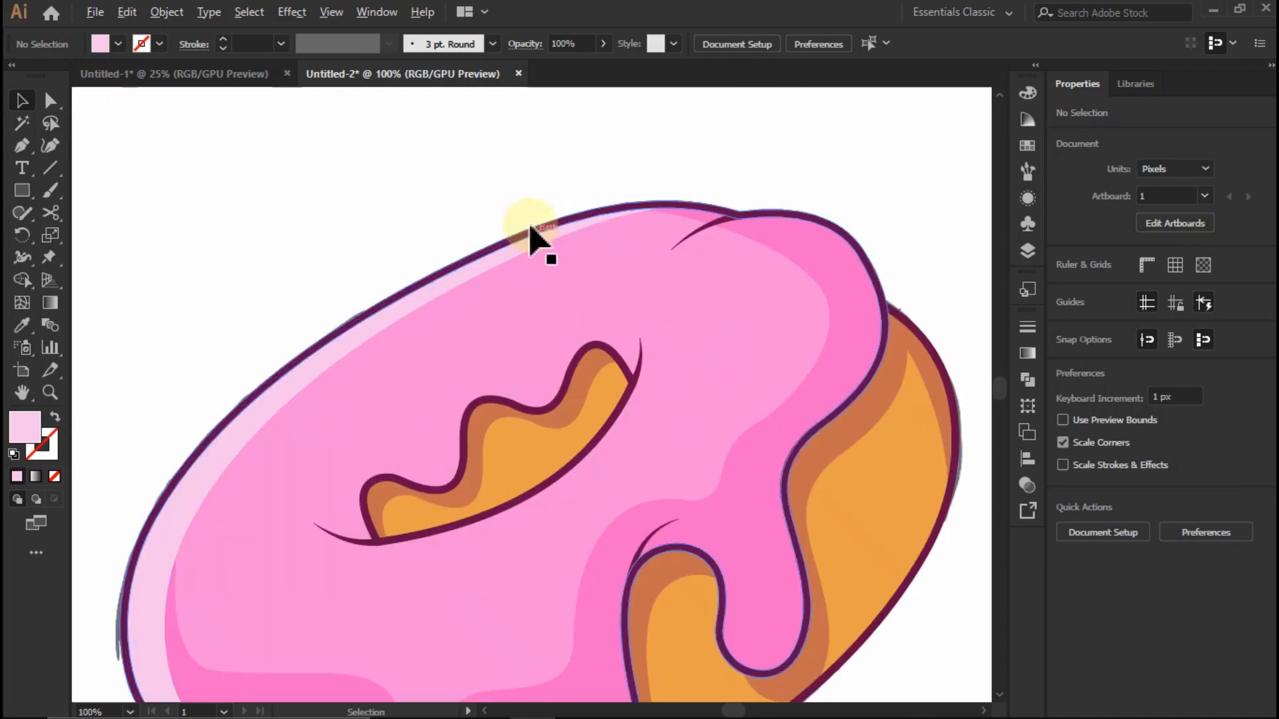
pyautogui.click(18, 147)
pyautogui.scroll(2, 464, 334)
pyautogui.click(424, 413)
pyautogui.click(572, 281)
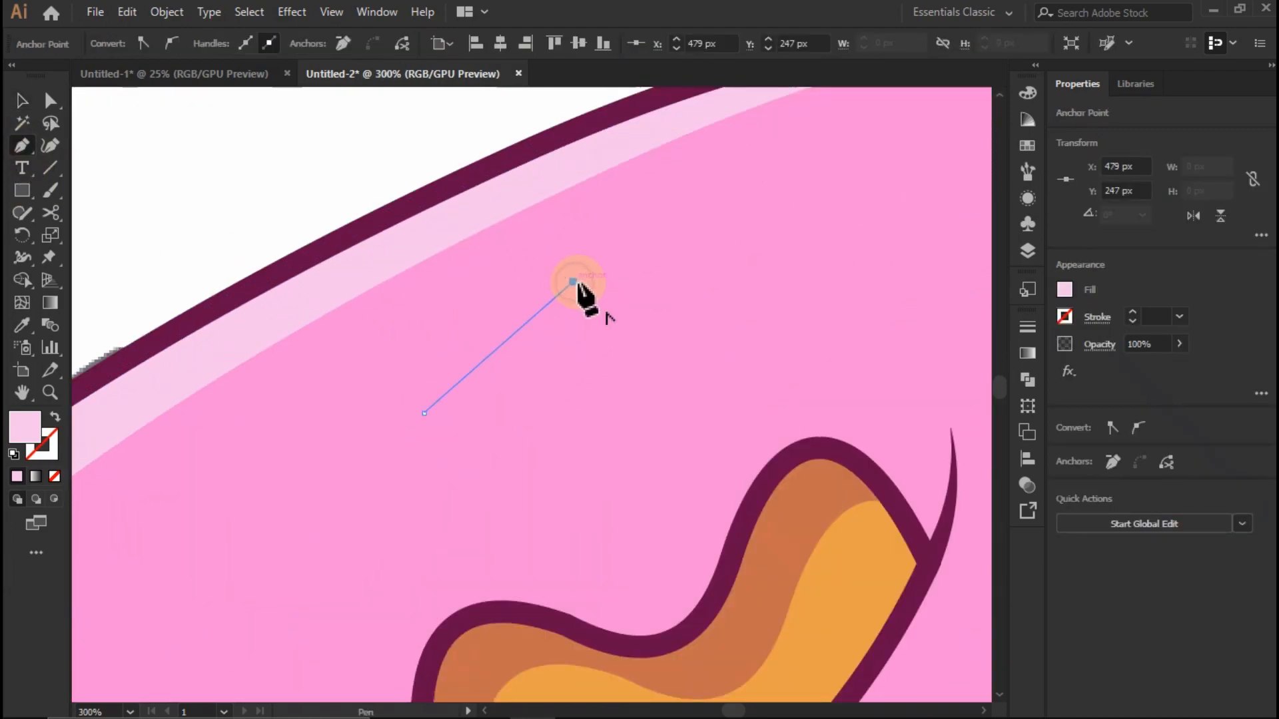
# - Give the line no fill and a 6 pt near-white stroke with round caps
pyautogui.click(57, 417)
pyautogui.click(1064, 317)
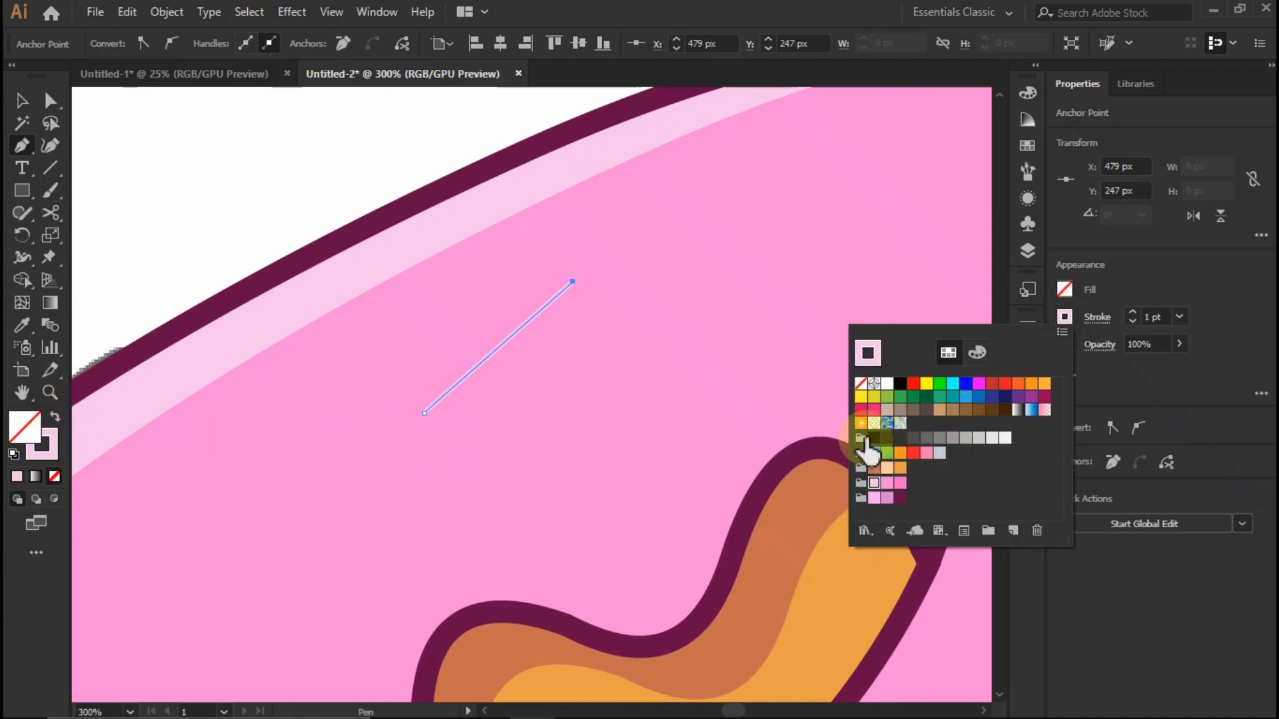
pyautogui.click(1156, 372)
pyautogui.click(1159, 313)
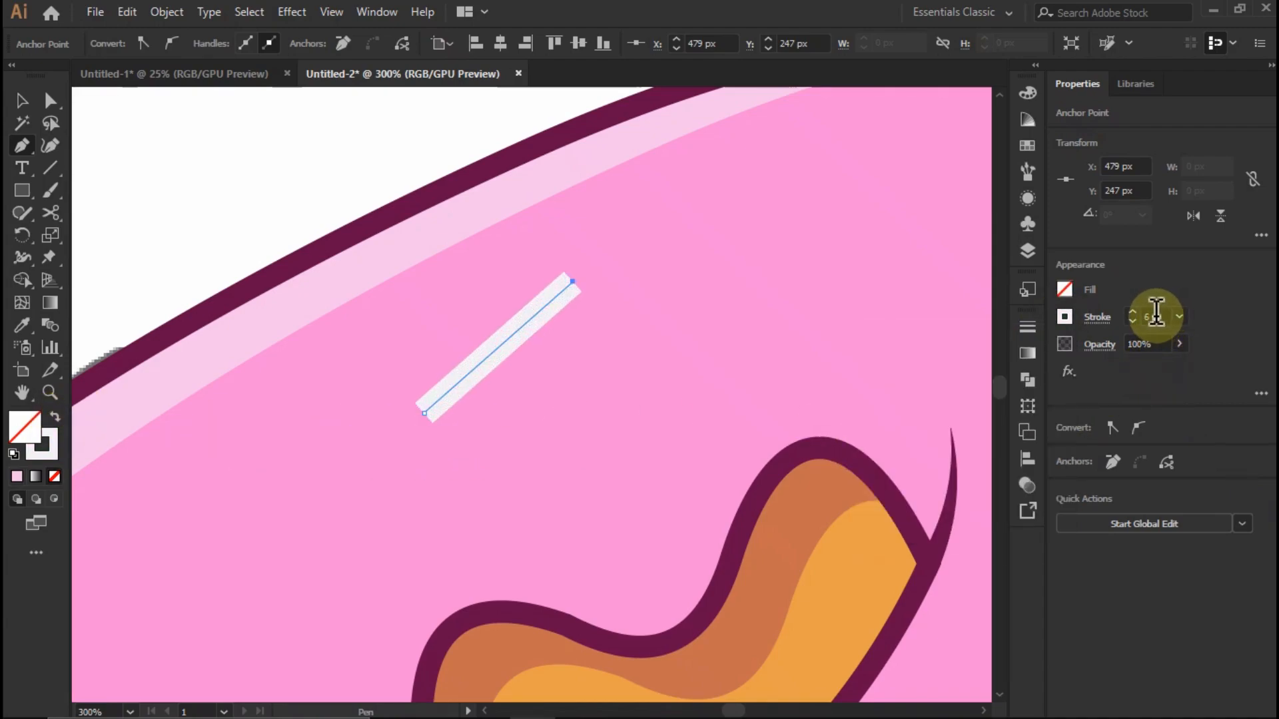
pyautogui.click(1098, 318)
pyautogui.click(1006, 367)
pyautogui.click(1119, 372)
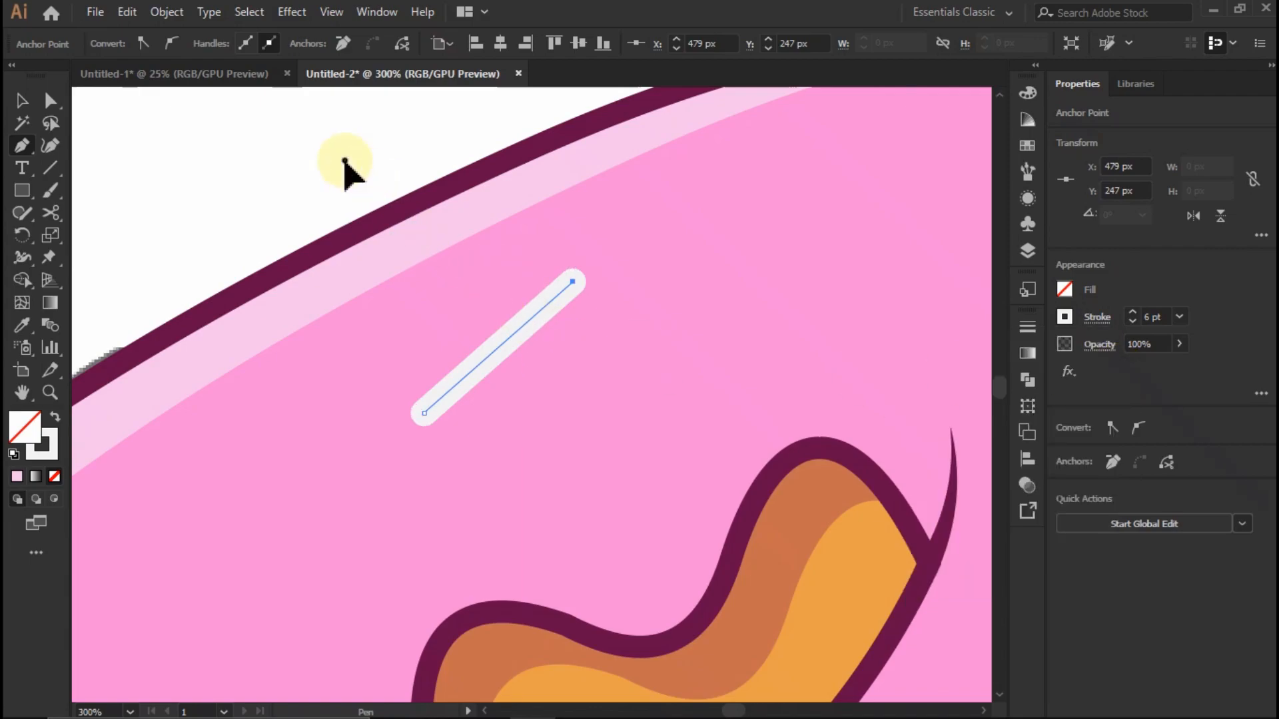
# - Scale the sprinkle down to about 26 by 24 px and set its stroke weight to 8 pt
pyautogui.hotkey('ctrl', '0')
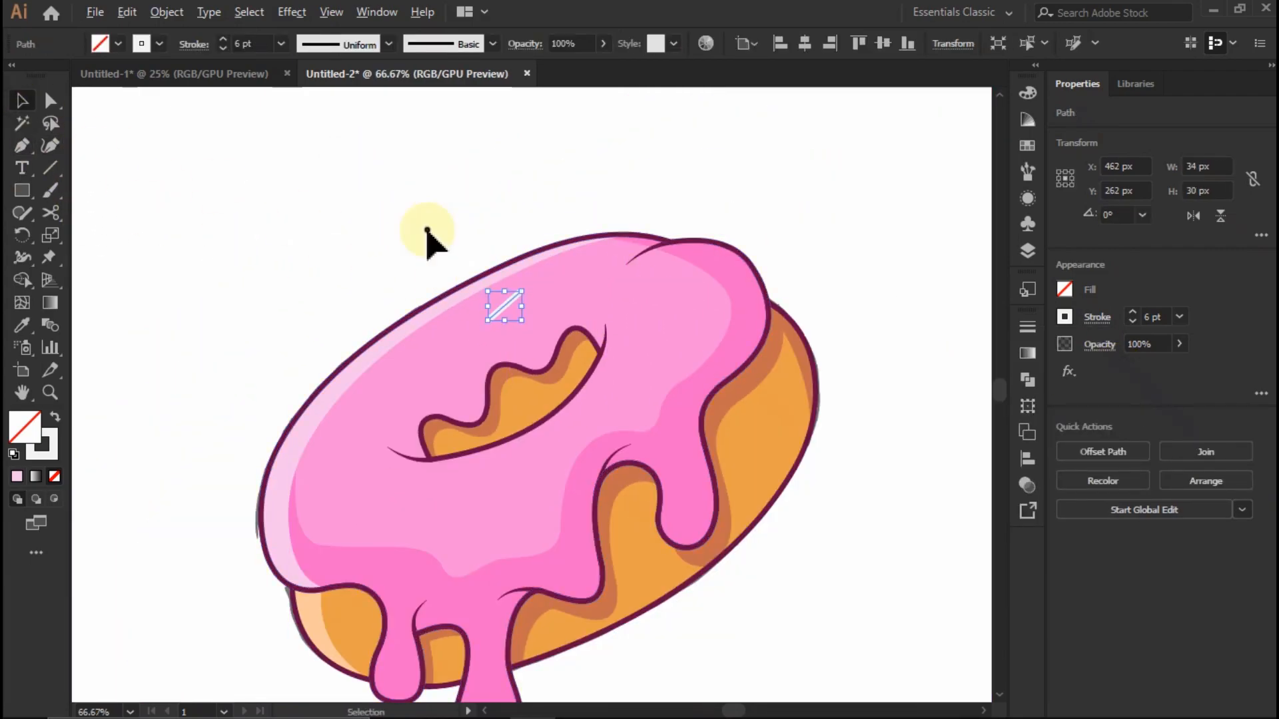
pyautogui.click(427, 230)
pyautogui.scroll(2, 632, 319)
pyautogui.click(405, 307)
pyautogui.scroll(2, 409, 307)
pyautogui.click(408, 306)
pyautogui.scroll(2, 1156, 323)
pyautogui.moveTo(479, 241); pyautogui.dragTo(444, 268)
pyautogui.scroll(-3, 453, 323)
pyautogui.scroll(2, 515, 326)
# - Duplicate the sprinkle to the right and repeat the copy to form a row of three above the hole
pyautogui.moveTo(345, 324); pyautogui.dragTo(534, 303)
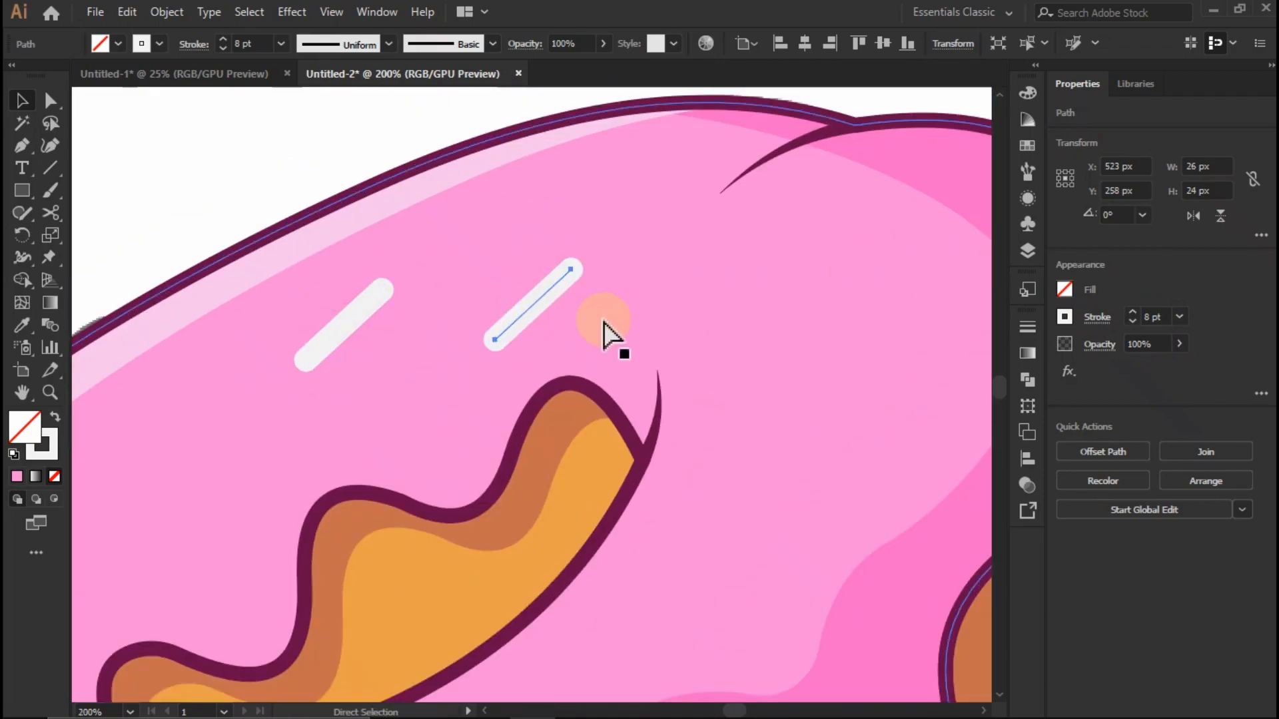
pyautogui.hotkey('ctrl', 'd')
pyautogui.scroll(-3, 629, 286)
pyautogui.scroll(1, 717, 287)
pyautogui.hotkey('ctrl', 'shift', 'a')
# - Select the three upper sprinkles, copy them together onto the icing below the hole and deselect them
pyautogui.click(634, 277)
pyautogui.keyDown('shift'); pyautogui.click(540, 285); pyautogui.keyUp('shift')
pyautogui.keyDown('shift'); pyautogui.click(441, 300); pyautogui.keyUp('shift')
pyautogui.scroll(-1, 535, 293)
pyautogui.moveTo(532, 250); pyautogui.dragTo(342, 528)
pyautogui.scroll(1, 307, 321)
pyautogui.scroll(-1, 306, 321)
pyautogui.scroll(1, 320, 387)
pyautogui.hotkey('ctrl', 'shift', 'a')
# - Rotate and reposition individual sprinkles below the hole so that their angles and spacing vary
pyautogui.click(542, 413)
pyautogui.moveTo(574, 377); pyautogui.dragTo(509, 351)
pyautogui.moveTo(536, 414); pyautogui.dragTo(580, 431)
pyautogui.moveTo(396, 427); pyautogui.dragTo(415, 456)
pyautogui.moveTo(378, 494); pyautogui.dragTo(387, 536)
pyautogui.moveTo(580, 440)
pyautogui.mouseDown()
pyautogui.moveTo(523, 464)
pyautogui.moveTo(570, 417)
pyautogui.mouseUp()
pyautogui.scroll(-2, 575, 430)
pyautogui.scroll(1, 400, 286)
pyautogui.click(216, 257)
pyautogui.moveTo(374, 455); pyautogui.dragTo(395, 478)
pyautogui.hotkey('ctrl', 'z')
pyautogui.scroll(2, 371, 432)
pyautogui.scroll(-2, 427, 500)
# - Rotate and reposition the sprinkles on the upper icing to scatter them at different angles around the hole
pyautogui.click(368, 213)
pyautogui.scroll(2, 789, 175)
pyautogui.moveTo(411, 249); pyautogui.dragTo(374, 331)
pyautogui.moveTo(423, 298); pyautogui.dragTo(394, 287)
pyautogui.moveTo(584, 240); pyautogui.dragTo(575, 220)
pyautogui.moveTo(620, 175); pyautogui.dragTo(597, 222)
pyautogui.click(523, 245)
pyautogui.scroll(-2, 526, 333)
pyautogui.scroll(2, 860, 278)
pyautogui.click(900, 232)
pyautogui.moveTo(439, 276); pyautogui.dragTo(455, 343)
pyautogui.click(883, 176)
# - Copy two upper sprinkles onto the icing right of the hole, rotating the one nearest the hole to 20.4°
pyautogui.scroll(-3, 712, 262)
pyautogui.scroll(2, 674, 314)
pyautogui.click(689, 245)
pyautogui.scroll(2, 696, 267)
pyautogui.moveTo(668, 248); pyautogui.dragTo(593, 413)
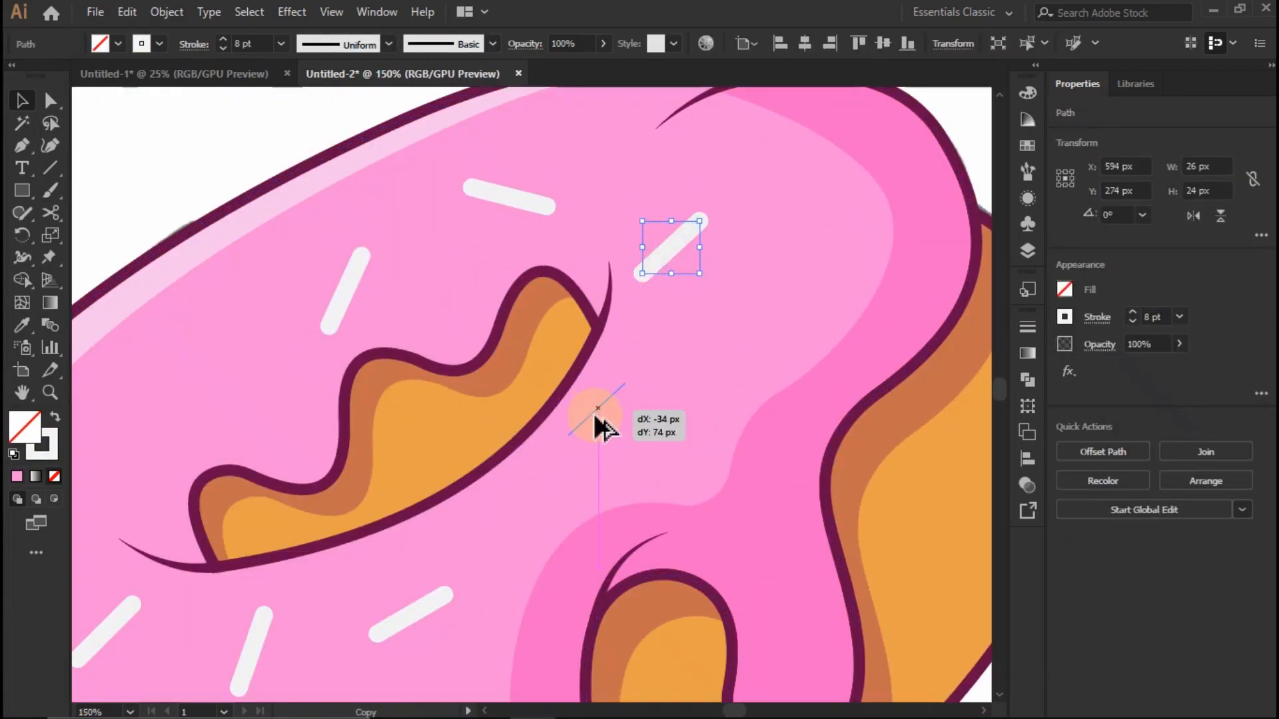
pyautogui.moveTo(532, 504); pyautogui.dragTo(534, 502)
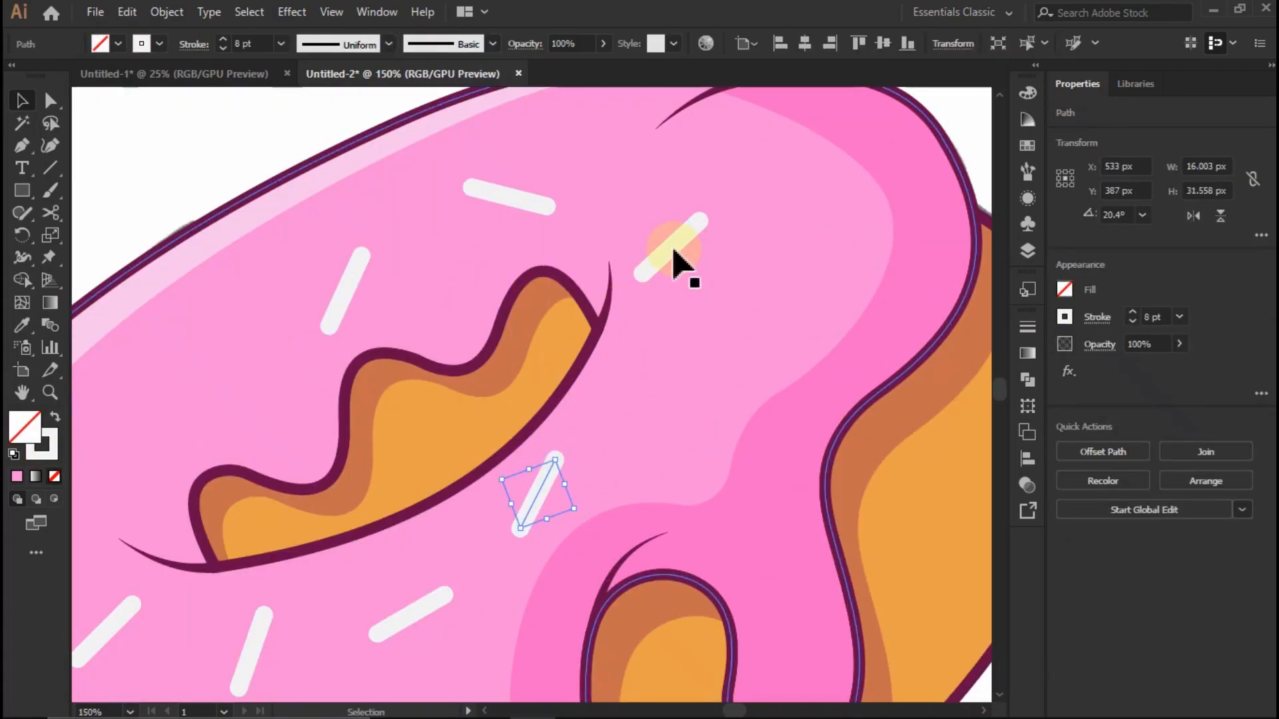
pyautogui.click(530, 199)
pyautogui.moveTo(525, 205); pyautogui.dragTo(726, 396)
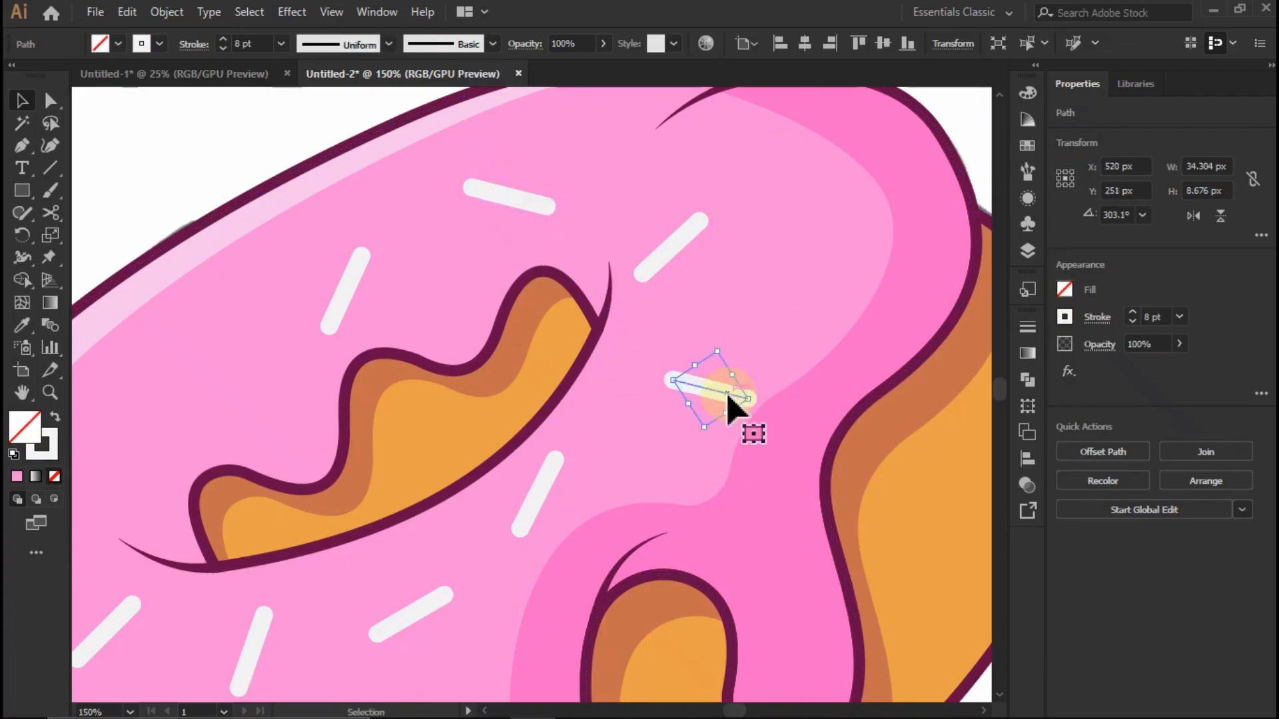
# - Copy two sprinkles from below the hole together onto the empty icing left of the hole and deselect them
pyautogui.hotkey('ctrl', '0')
pyautogui.click(816, 181)
pyautogui.scroll(-3, 725, 450)
pyautogui.scroll(5, 647, 447)
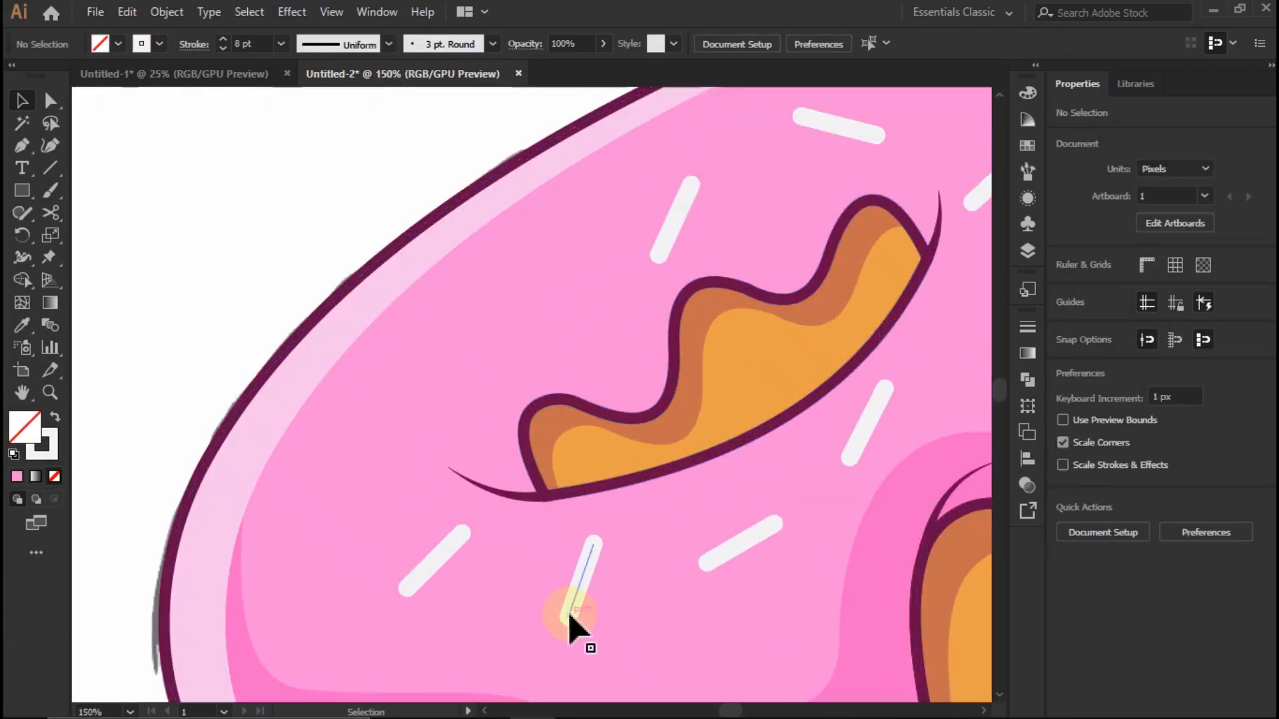
pyautogui.click(732, 554)
pyautogui.keyDown('shift'); pyautogui.click(871, 413); pyautogui.keyUp('shift')
pyautogui.moveTo(870, 421); pyautogui.dragTo(303, 295)
pyautogui.hotkey('ctrl', 'shift', 'a')
pyautogui.scroll(1, 503, 308)
pyautogui.hotkey('ctrl', 'shift', 'a')
# - Rotate and reposition the two copied sprinkles left of the hole so that their angles and spacing vary
pyautogui.click(374, 493)
pyautogui.moveTo(287, 548); pyautogui.dragTo(314, 624)
pyautogui.moveTo(340, 511); pyautogui.dragTo(365, 481)
pyautogui.moveTo(436, 364); pyautogui.dragTo(516, 341)
pyautogui.hotkey('ctrl', 'shift', 'a')
pyautogui.scroll(-7, 520, 297)
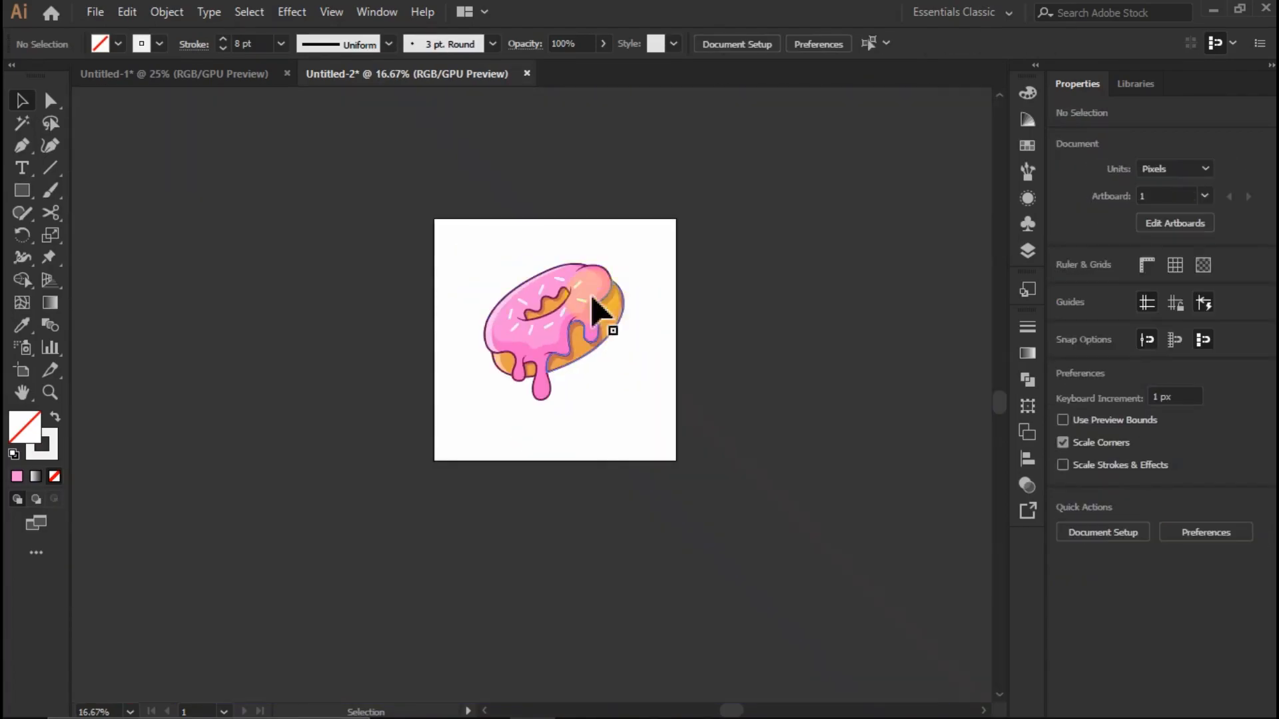
# - Unlock the sketch behind the donut artwork and delete it
pyautogui.scroll(3, 549, 300)
pyautogui.scroll(-1, 578, 335)
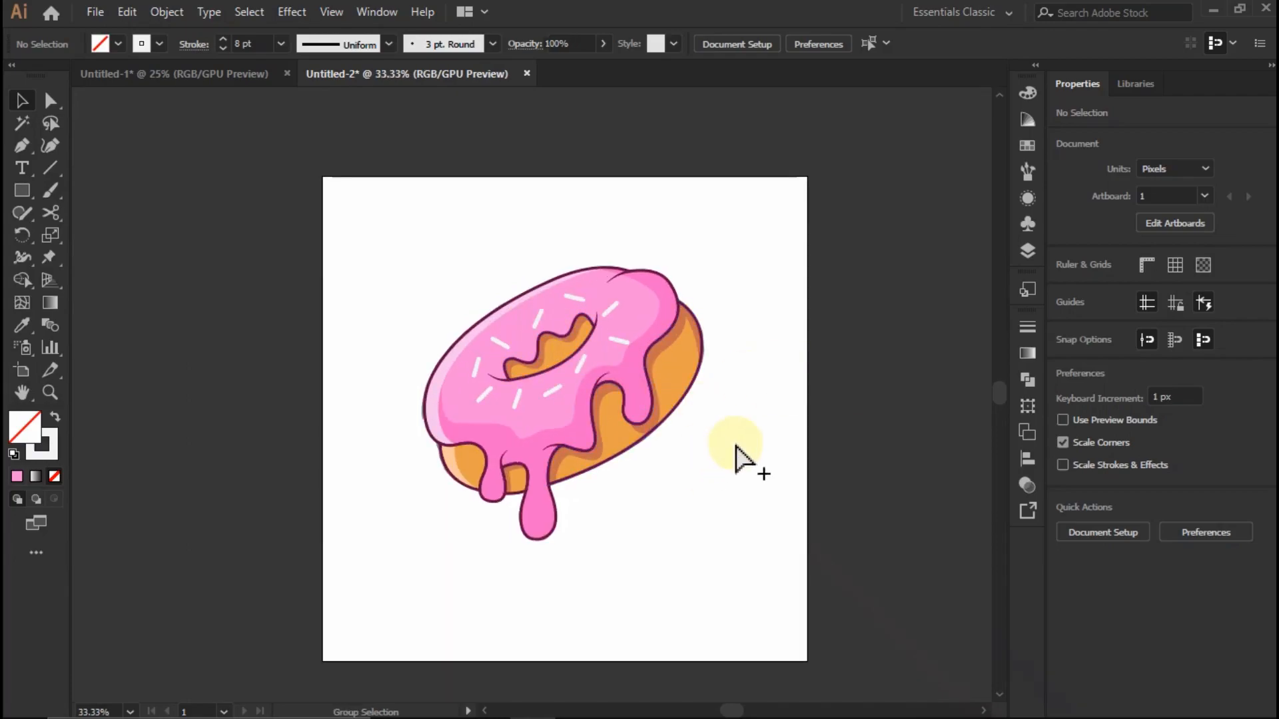
pyautogui.hotkey('ctrl', 'alt', '2')
pyautogui.moveTo(739, 443); pyautogui.dragTo(389, 443)
pyautogui.press('Delete')
pyautogui.scroll(-1, 407, 421)
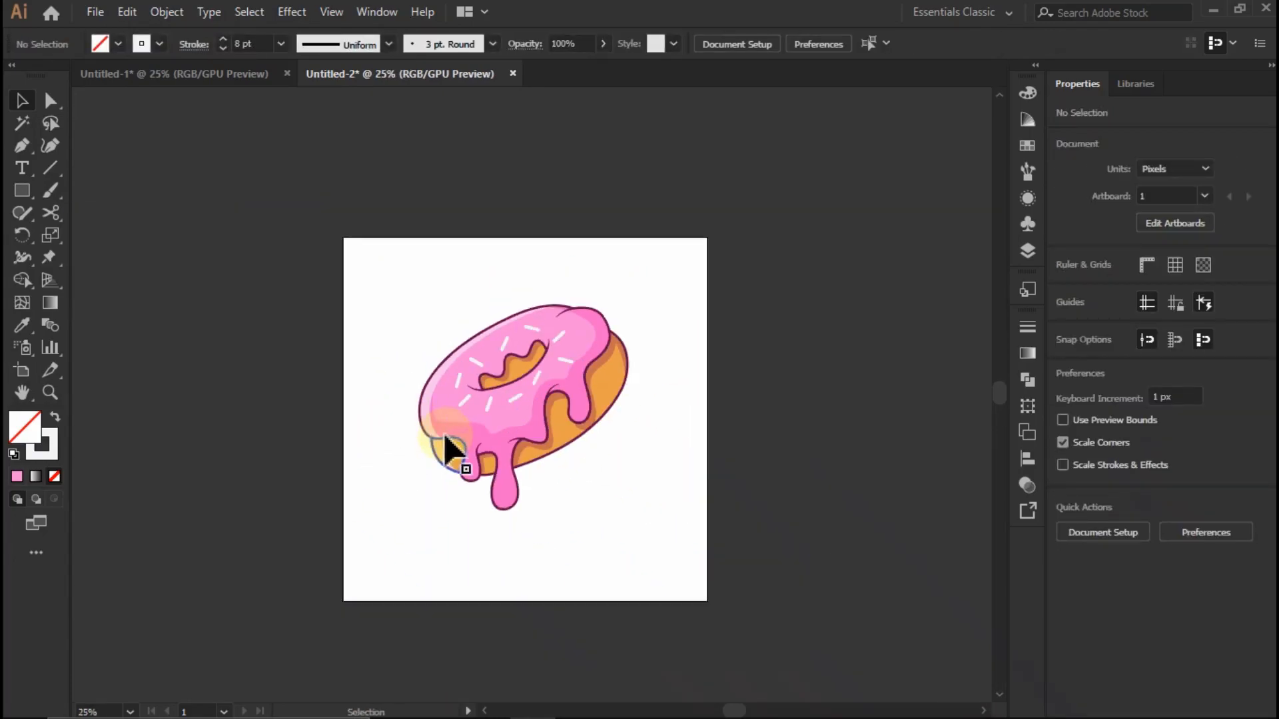
# - Group all the donut artwork into a single object and deselect it
pyautogui.scroll(1, 446, 438)
pyautogui.rightClick(537, 319)
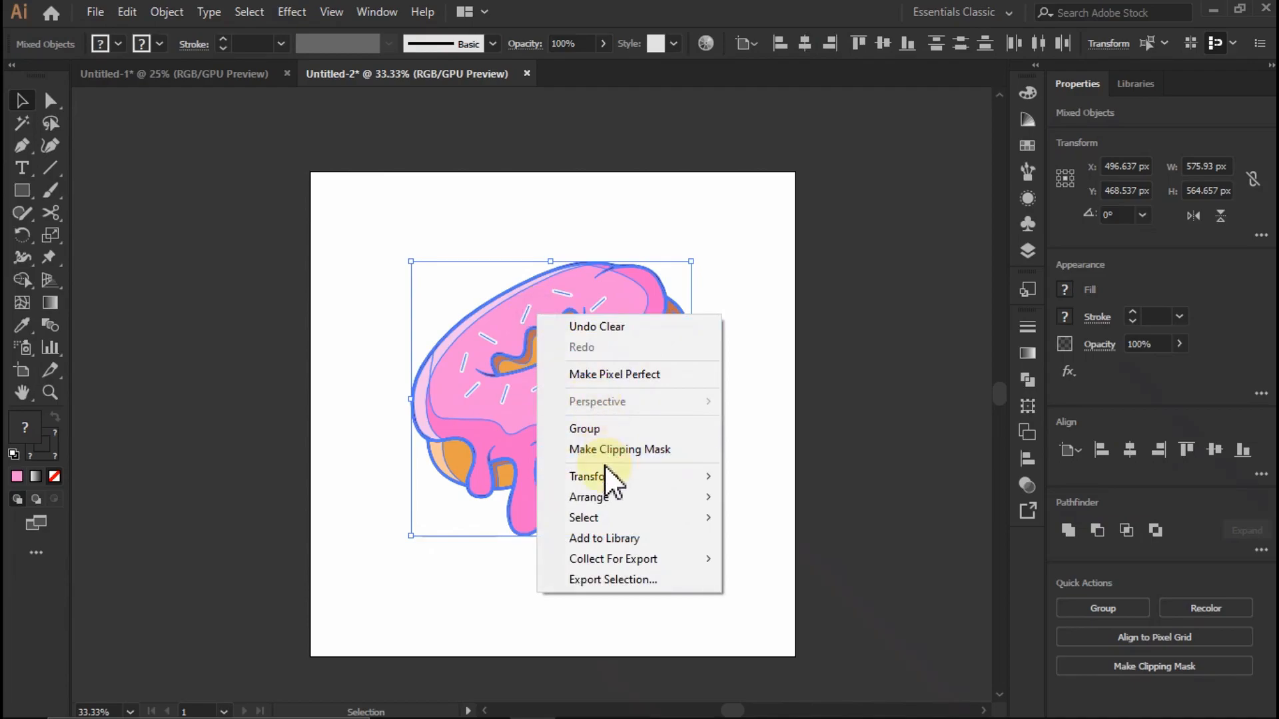
pyautogui.click(605, 425)
pyautogui.scroll(1, 582, 393)
pyautogui.click(822, 337)
pyautogui.scroll(-1, 782, 310)
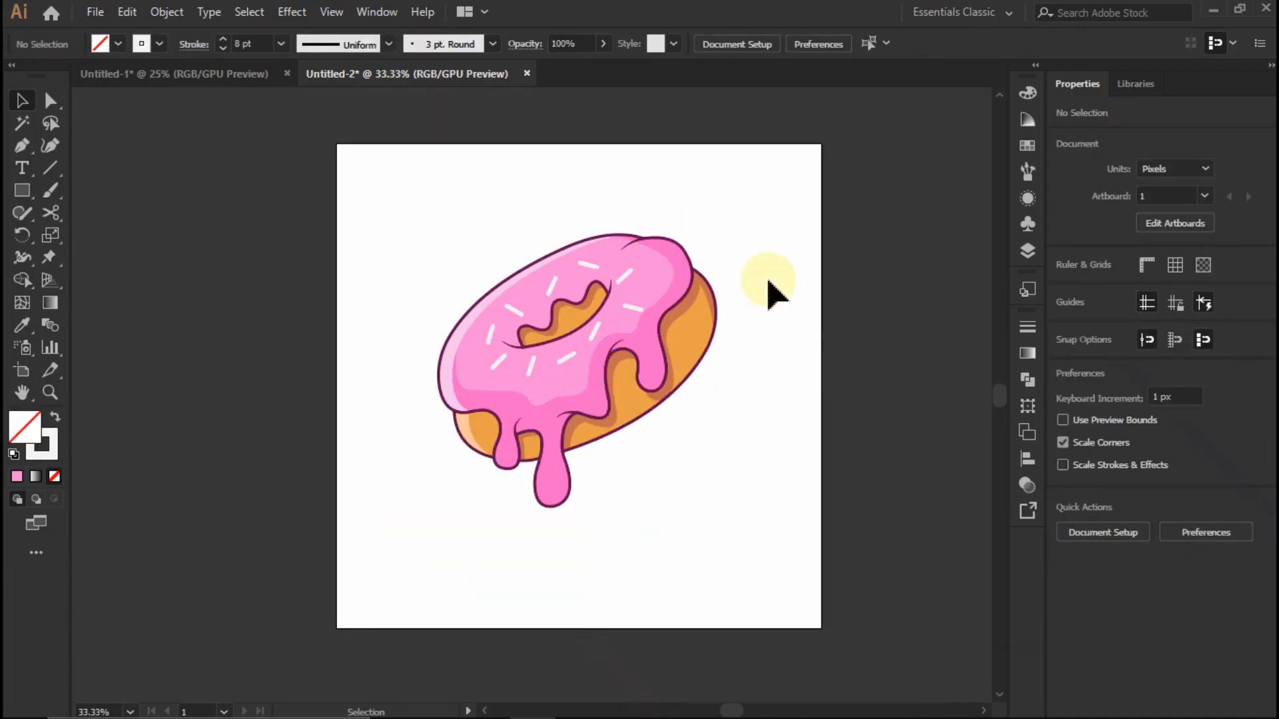
# - Create a 1000 × 1000 px rectangle and center it horizontally and vertically on the artboard
pyautogui.click(413, 189)
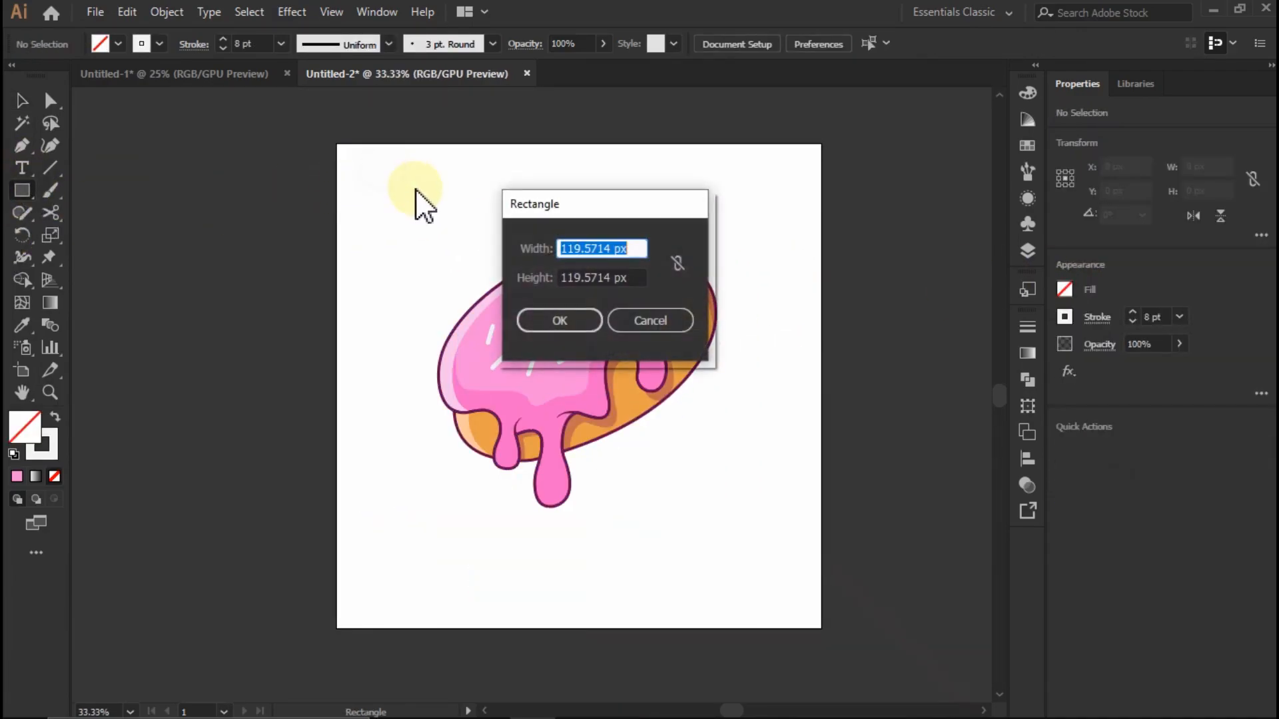
pyautogui.write('1000')
pyautogui.press('Tab')
pyautogui.write('1000')
pyautogui.press('Return')
pyautogui.click(829, 43)
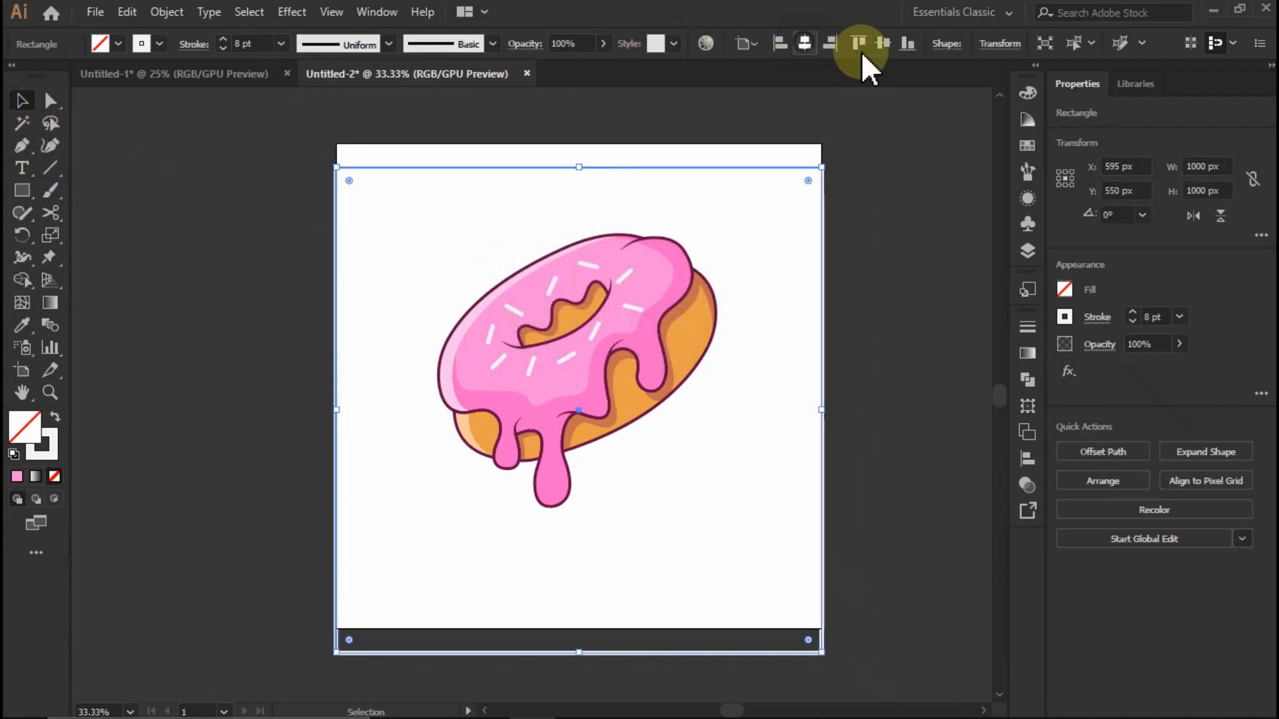
pyautogui.click(883, 43)
# - Swap the square's stroke and fill, fill it with the light pink swatch and place it behind the donut
pyautogui.hotkey('shift', 'x')
pyautogui.click(1064, 289)
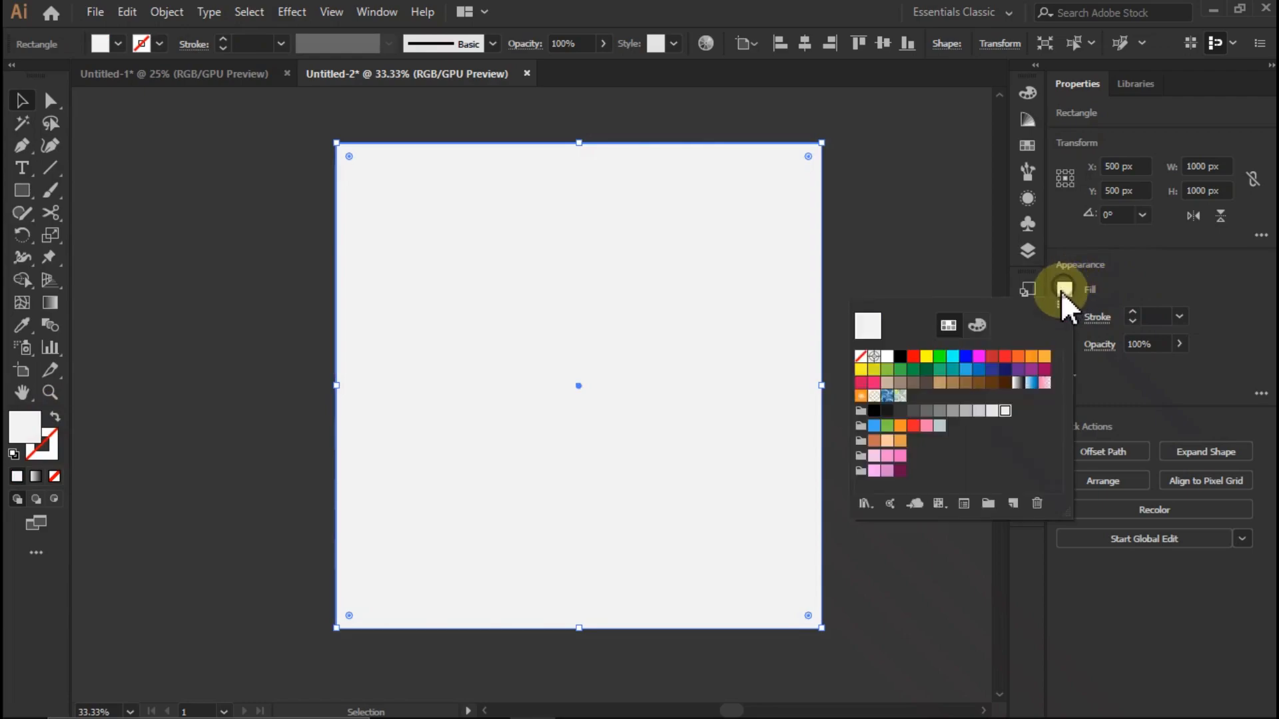
pyautogui.click(881, 471)
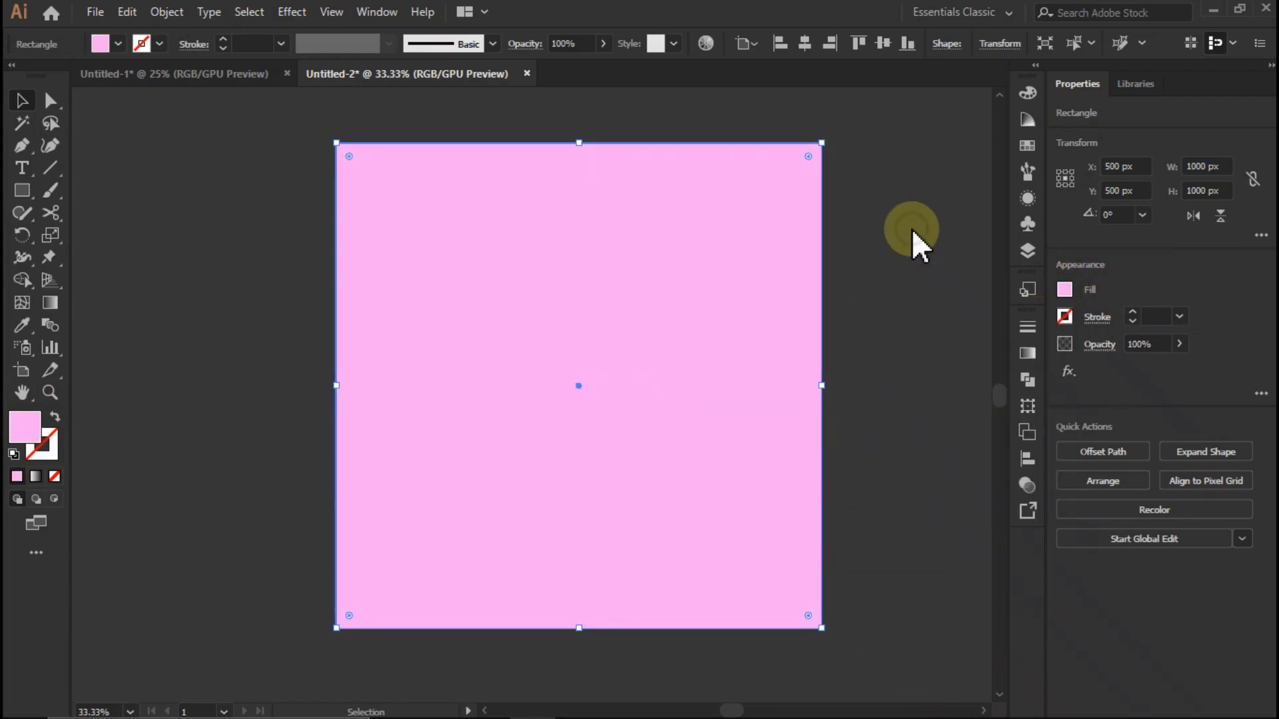
pyautogui.click(912, 230)
# - Draw a flat ellipse about 508 × 44 px beneath the donut's longest drip as its ground shadow
pyautogui.press('l')
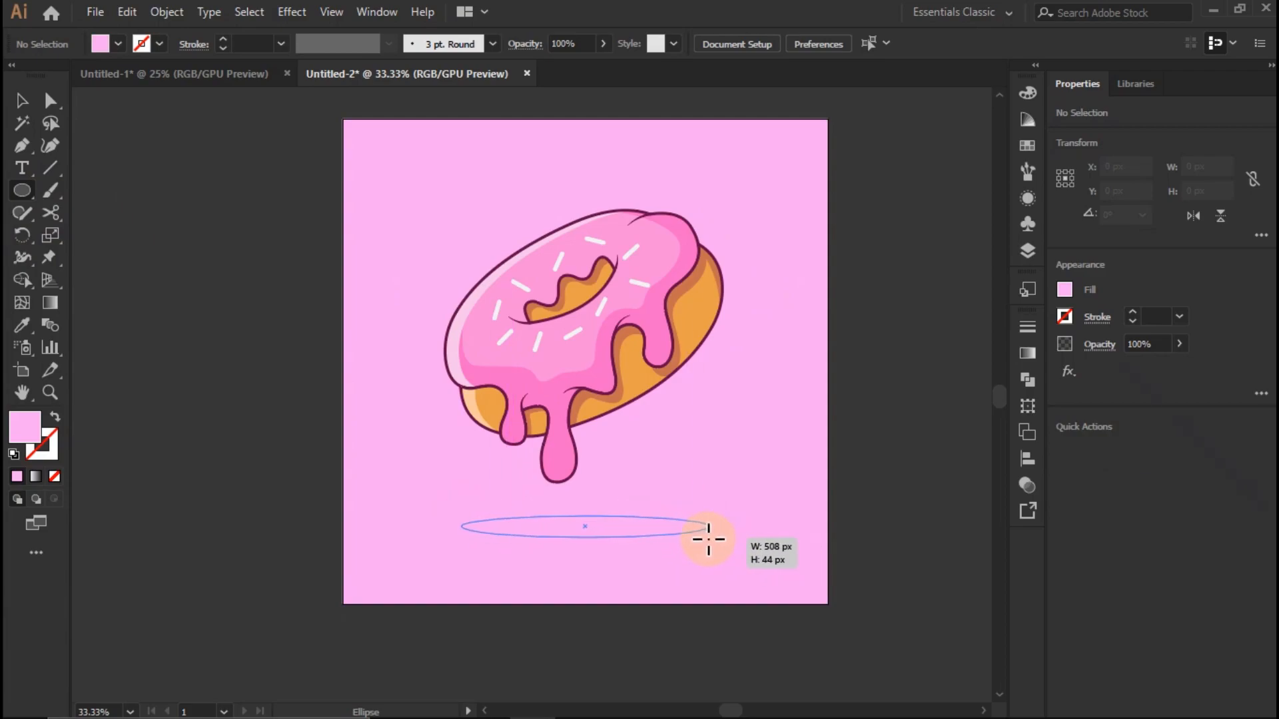
pyautogui.moveTo(709, 539); pyautogui.dragTo(708, 537)
pyautogui.press('v')
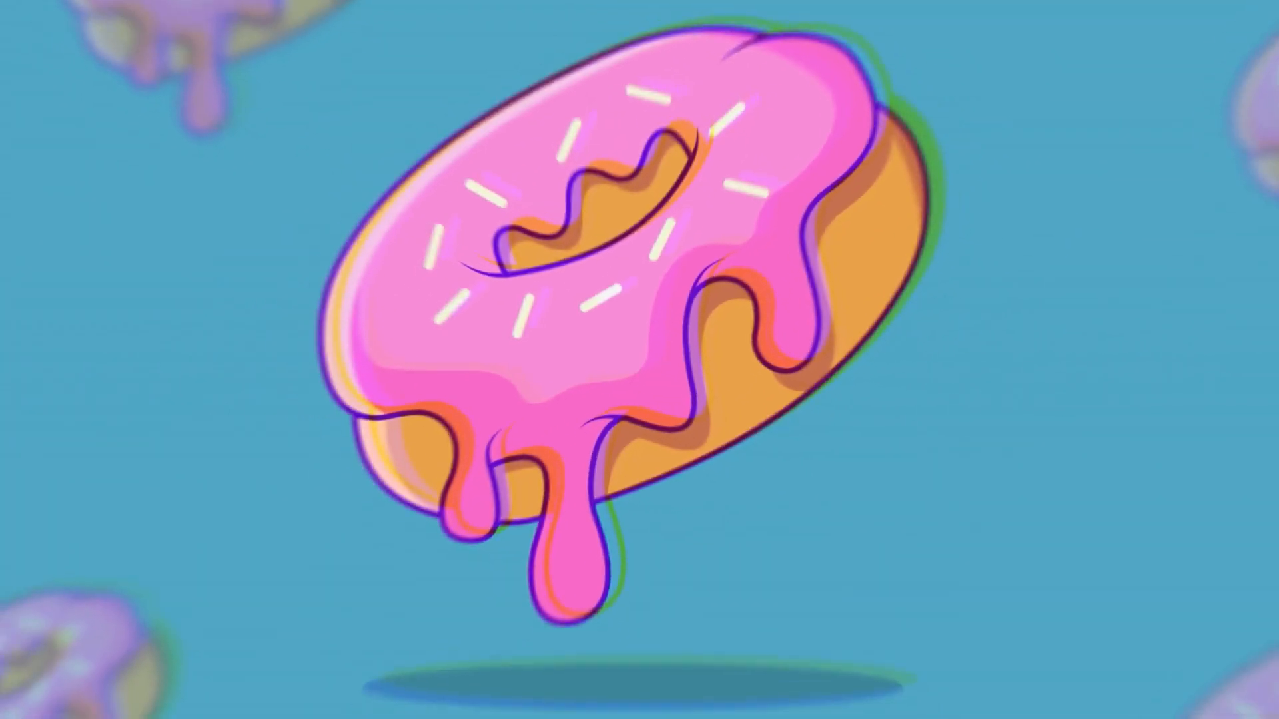